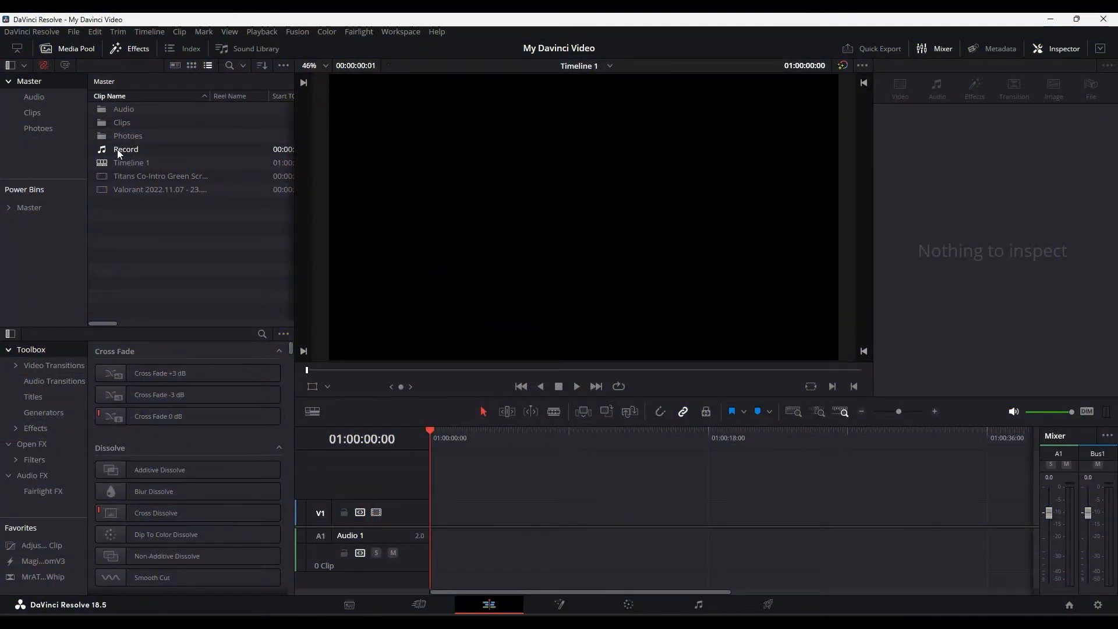
Place the Record audio clip at the start of track Audio 1 and switch to the Fairlight page.
{"action": "left_click_drag", "start_coordinate": [119, 153], "coordinate": [450, 542]}
{"action": "left_click_drag", "start_coordinate": [549, 563], "coordinate": [533, 563]}
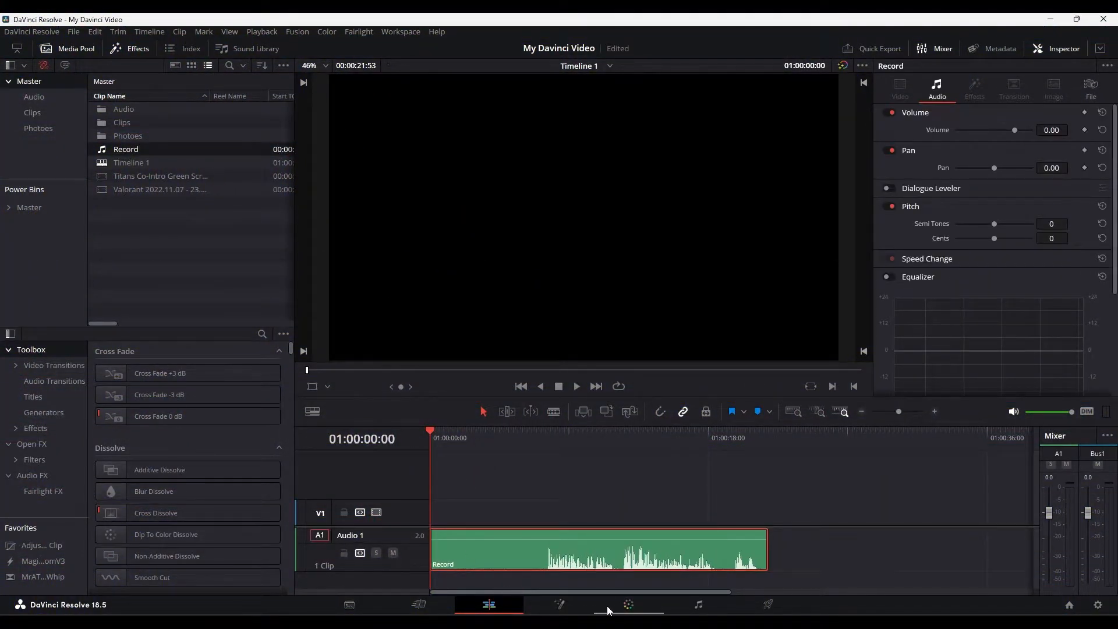
{"action": "left_click", "coordinate": [697, 606]}
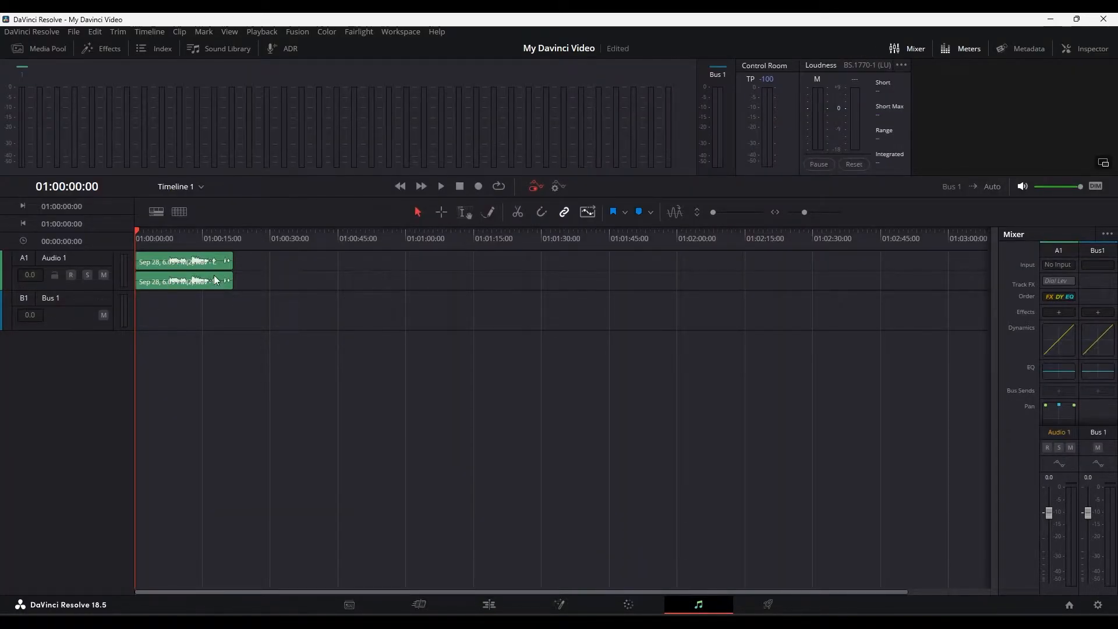
Increase the height of the Audio 1 track, magnify the clip's waveform and play back the recording.
{"action": "left_click_drag", "start_coordinate": [56, 291], "coordinate": [75, 450]}
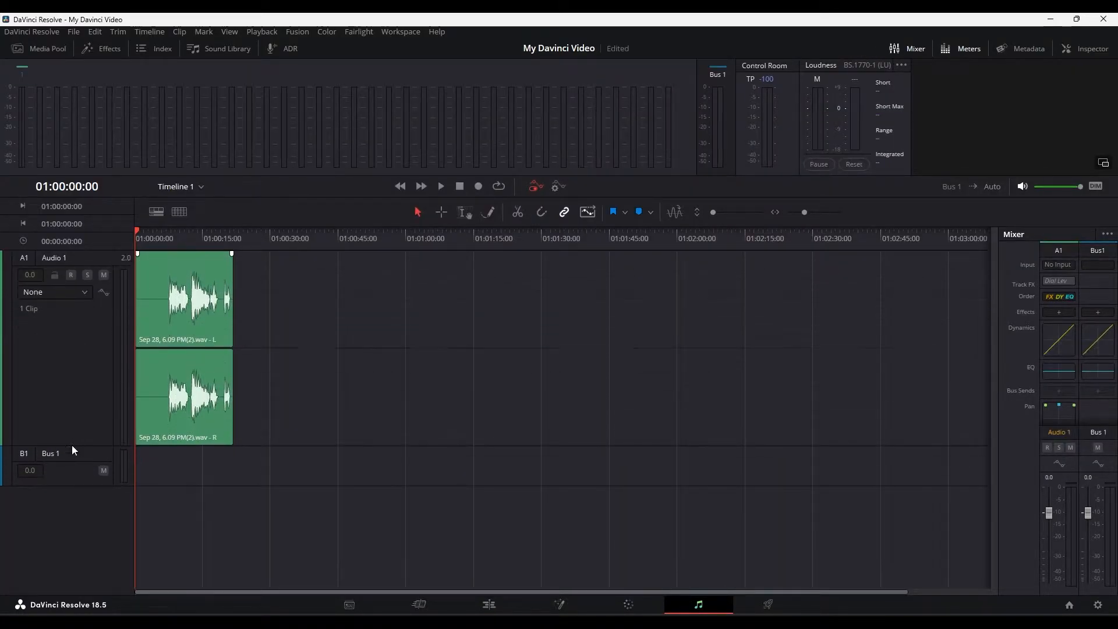
{"action": "scroll", "coordinate": [226, 388], "scroll_direction": "up", "scroll_amount": 2}
{"action": "scroll", "coordinate": [169, 320], "scroll_direction": "up", "scroll_amount": 2}
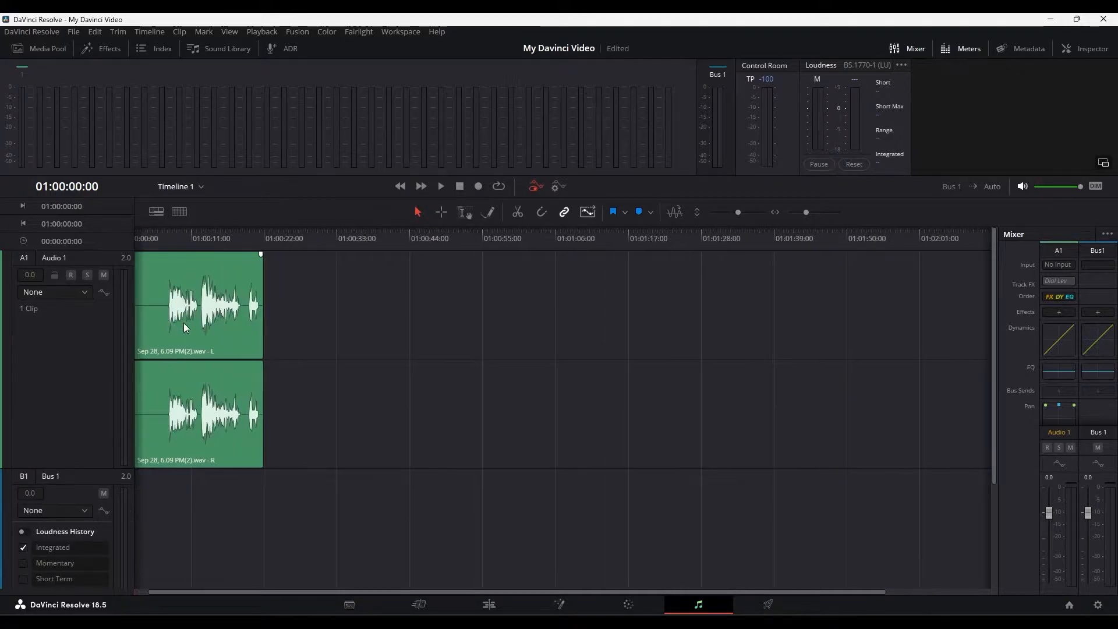
{"action": "scroll", "coordinate": [177, 323], "scroll_direction": "up", "scroll_amount": 2}
{"action": "left_click_drag", "start_coordinate": [308, 590], "coordinate": [170, 591]}
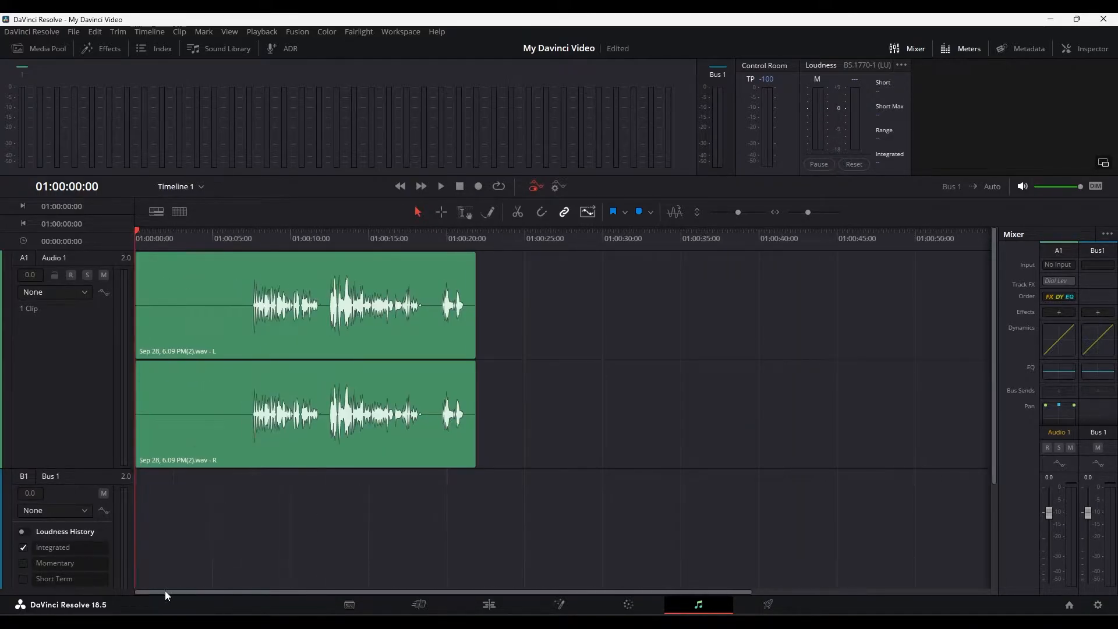
{"action": "scroll", "coordinate": [241, 386], "scroll_direction": "up", "scroll_amount": 4}
{"action": "left_click_drag", "start_coordinate": [300, 590], "coordinate": [249, 588]}
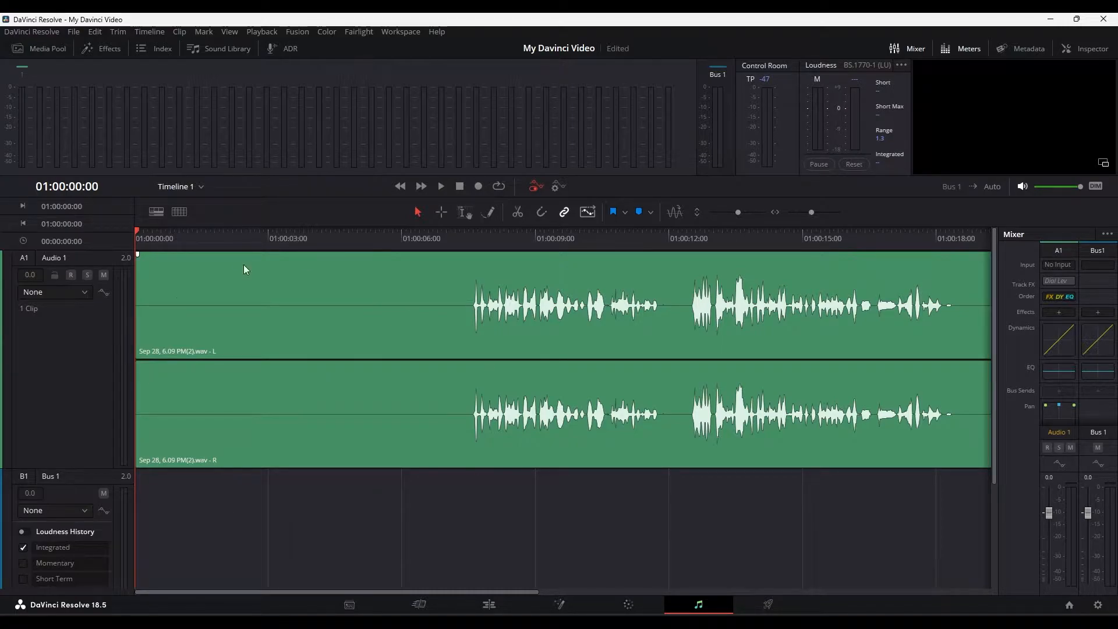
{"action": "left_click", "coordinate": [361, 406]}
{"action": "key", "text": "space"}
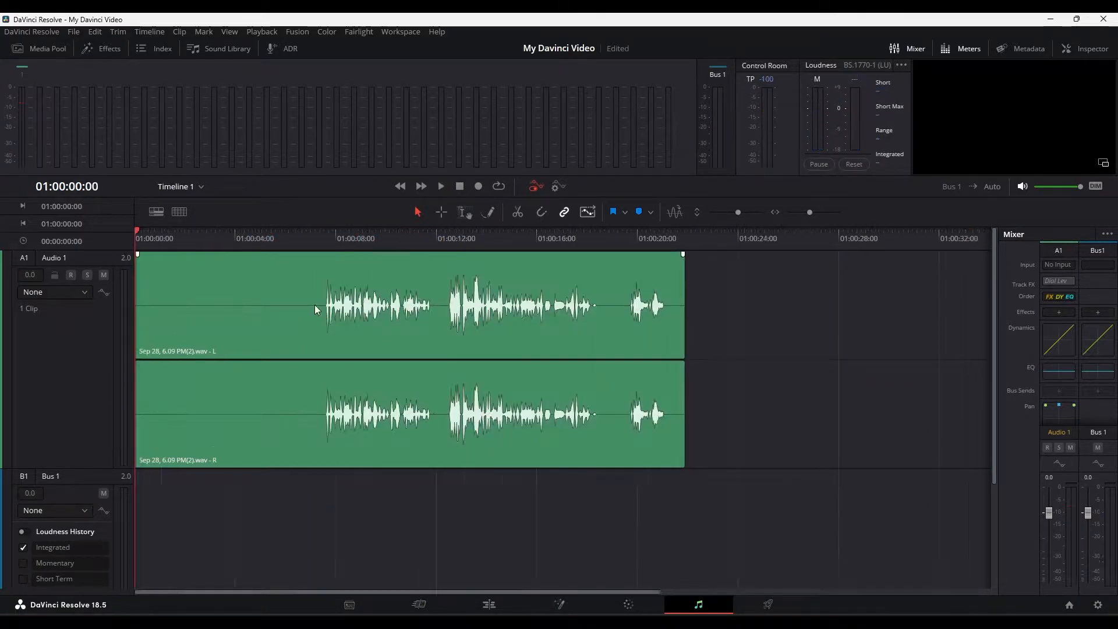
Split the audio clip at about 01:00:05:26 and 01:00:13:55 and spread the three pieces apart with gaps.
{"action": "left_click", "coordinate": [272, 249]}
{"action": "key", "text": "ctrl+b"}
{"action": "left_click_drag", "start_coordinate": [271, 249], "coordinate": [484, 266]}
{"action": "key", "text": "ctrl+b"}
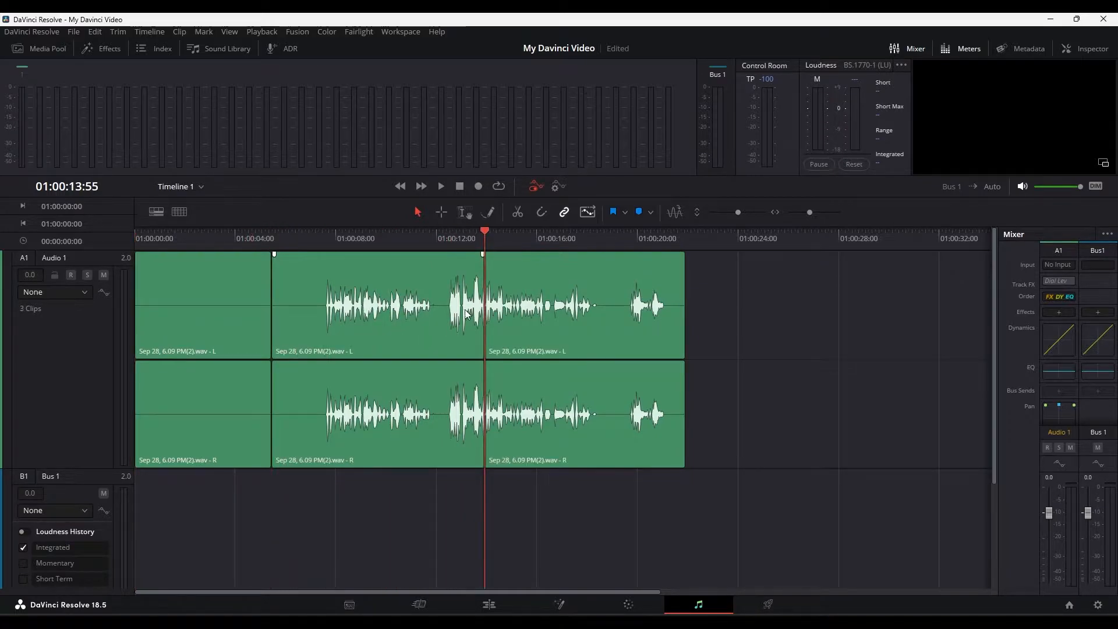
{"action": "left_click_drag", "start_coordinate": [492, 315], "coordinate": [631, 318]}
{"action": "left_click_drag", "start_coordinate": [417, 332], "coordinate": [461, 335]}
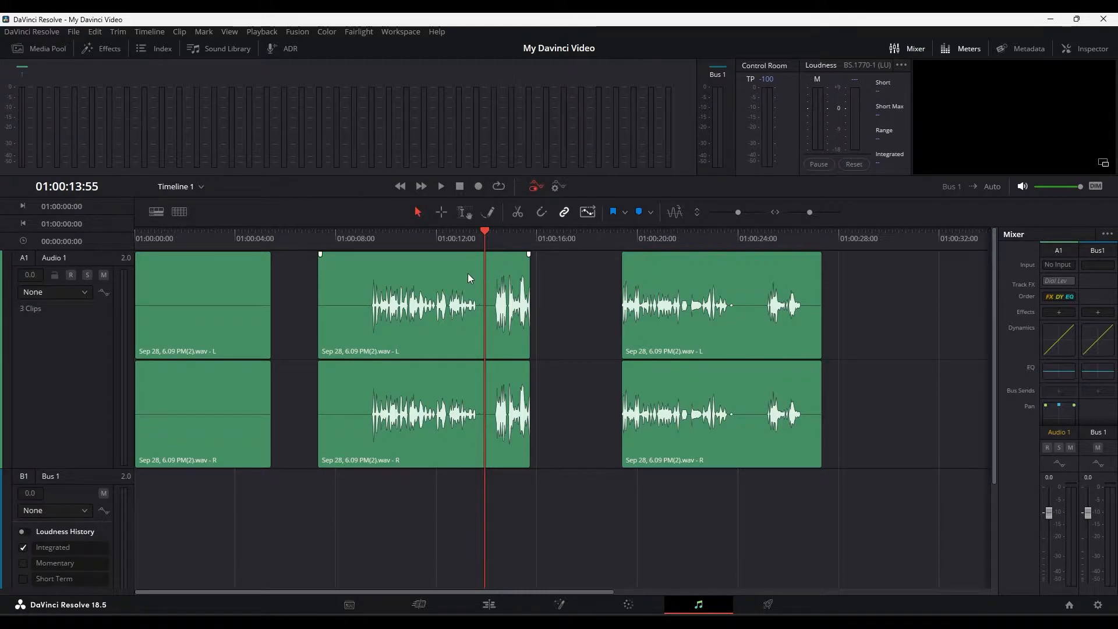
Apply the De-Esser effect to the middle audio piece and display its effect settings.
{"action": "left_click", "coordinate": [96, 51]}
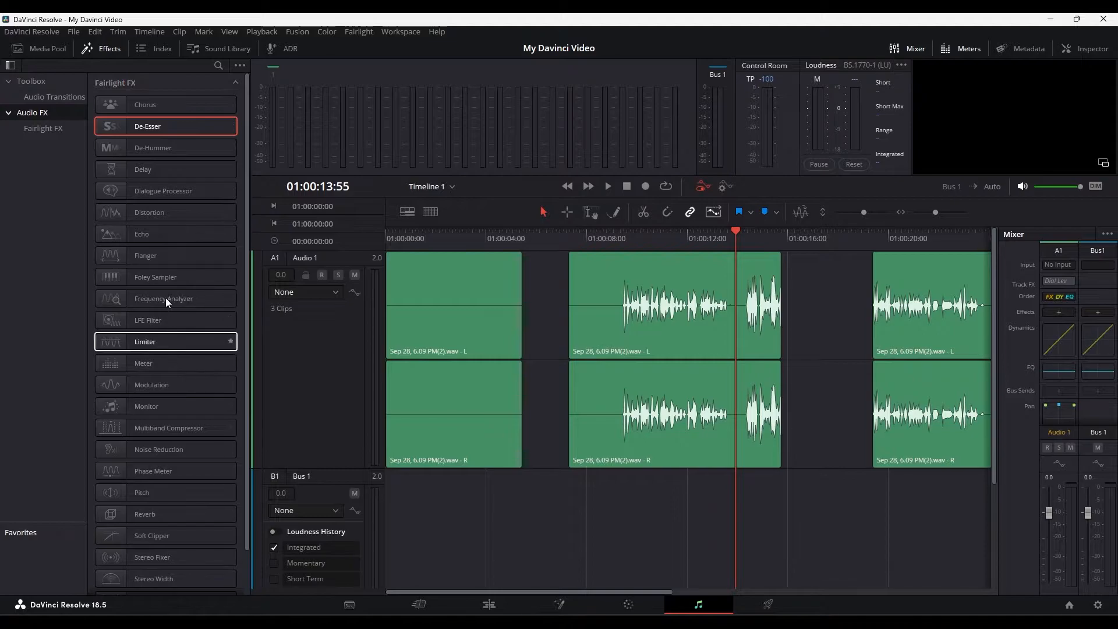
{"action": "left_click_drag", "start_coordinate": [129, 128], "coordinate": [704, 303]}
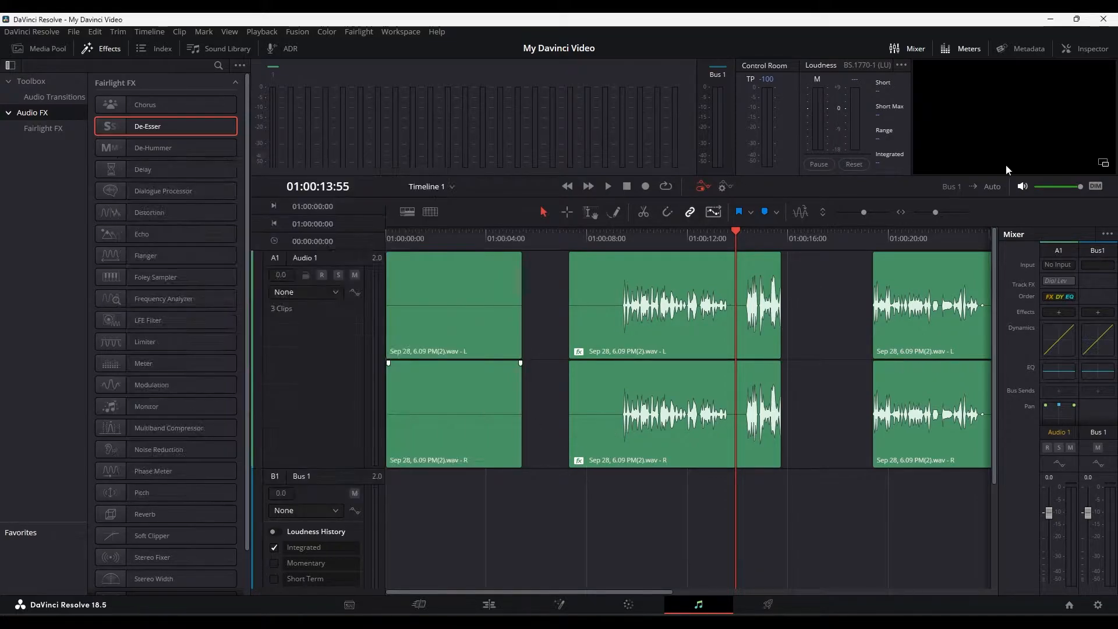
{"action": "left_click", "coordinate": [1077, 49]}
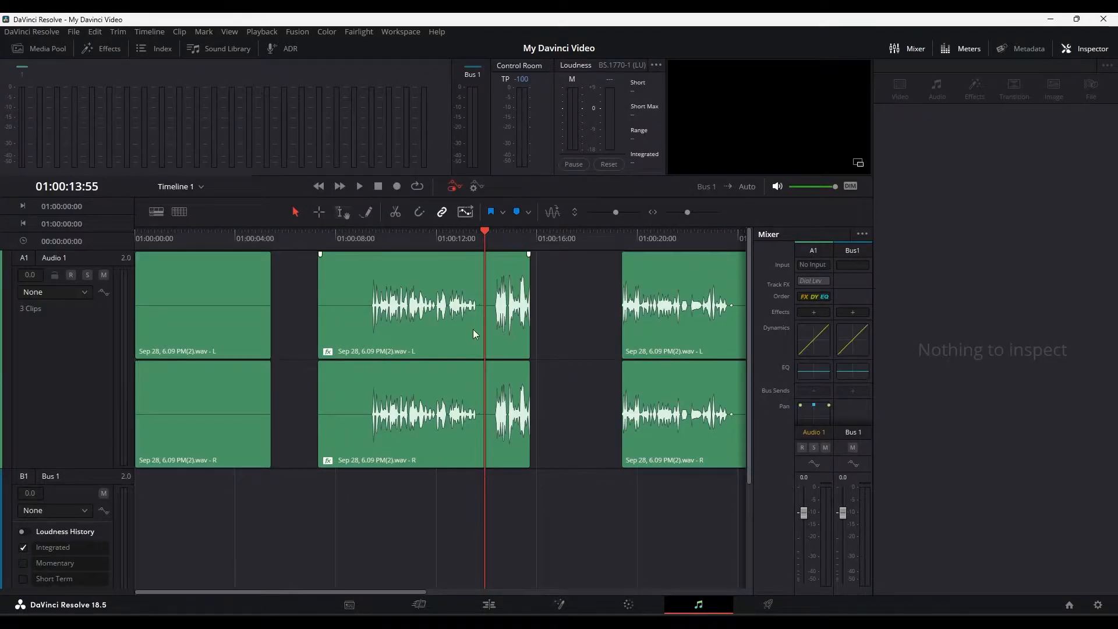
{"action": "left_click", "coordinate": [384, 328]}
{"action": "left_click", "coordinate": [974, 87]}
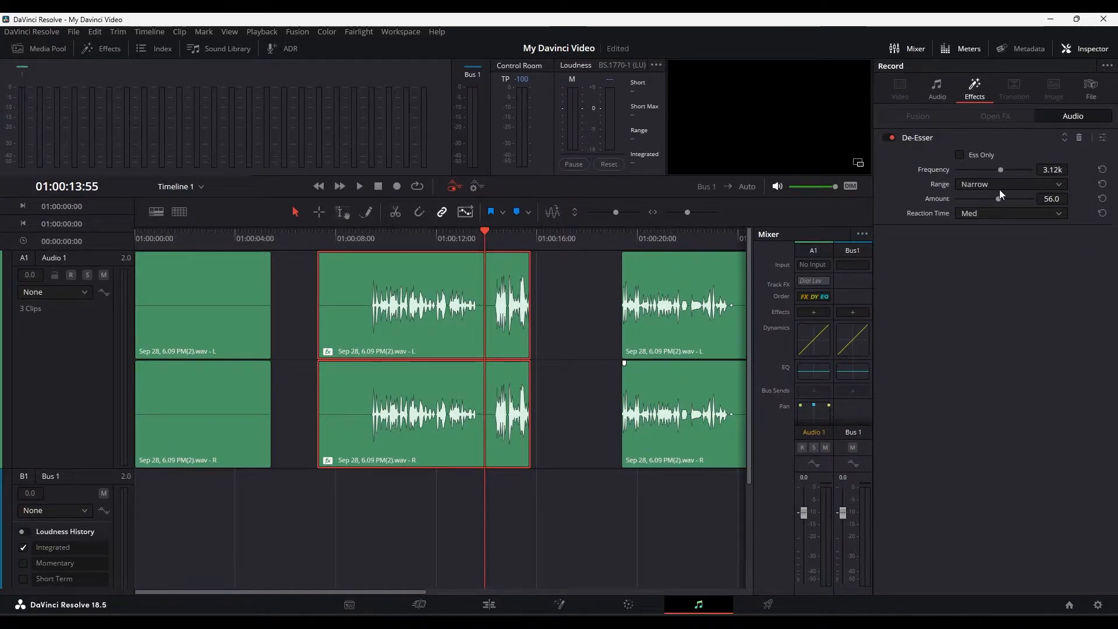
Examine the De-Esser's full settings window, then close it and hide the clip's properties.
{"action": "left_click", "coordinate": [1103, 138]}
{"action": "left_click_drag", "start_coordinate": [509, 116], "coordinate": [482, 116]}
{"action": "left_click", "coordinate": [330, 120]}
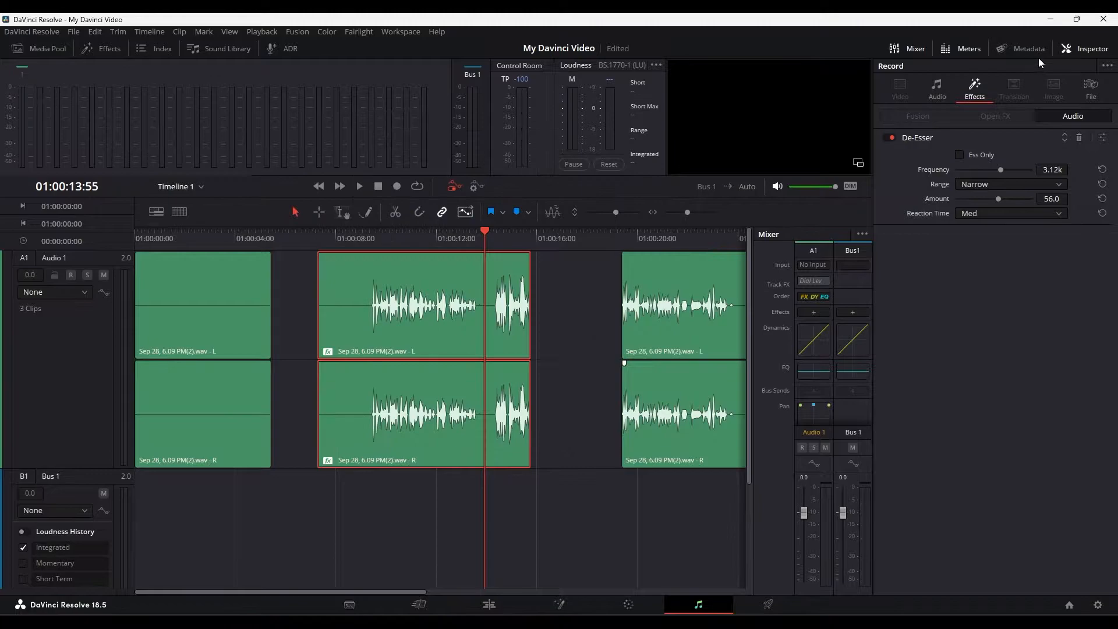
{"action": "left_click", "coordinate": [1087, 49]}
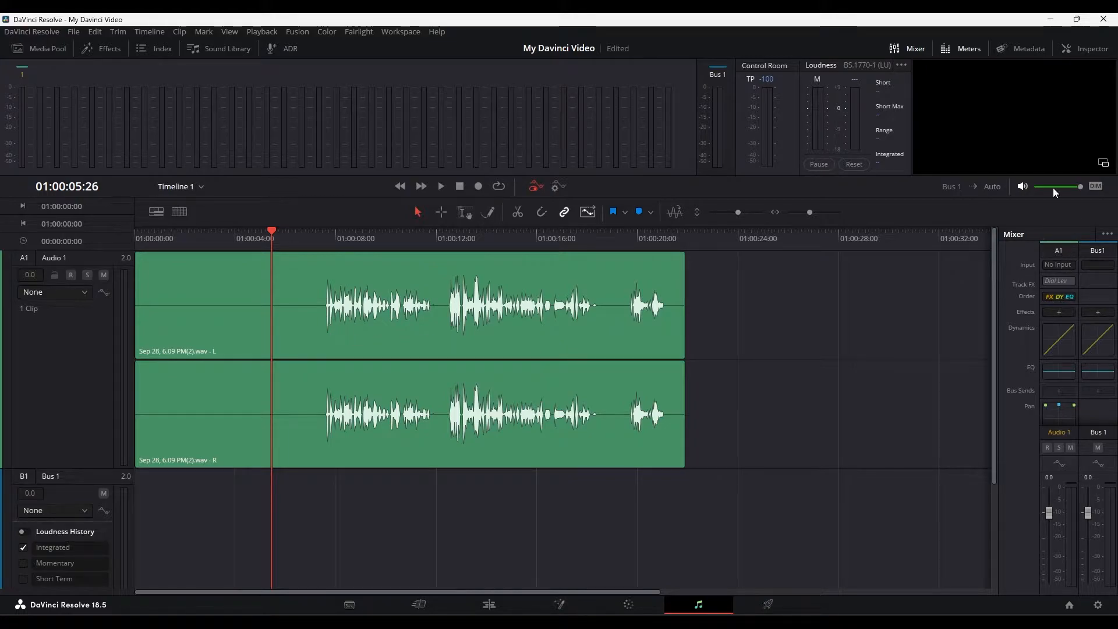
Add the Noise Reduction restoration effect to the Audio 1 channel in the mixer.
{"action": "left_click", "coordinate": [907, 47]}
{"action": "left_click", "coordinate": [907, 47]}
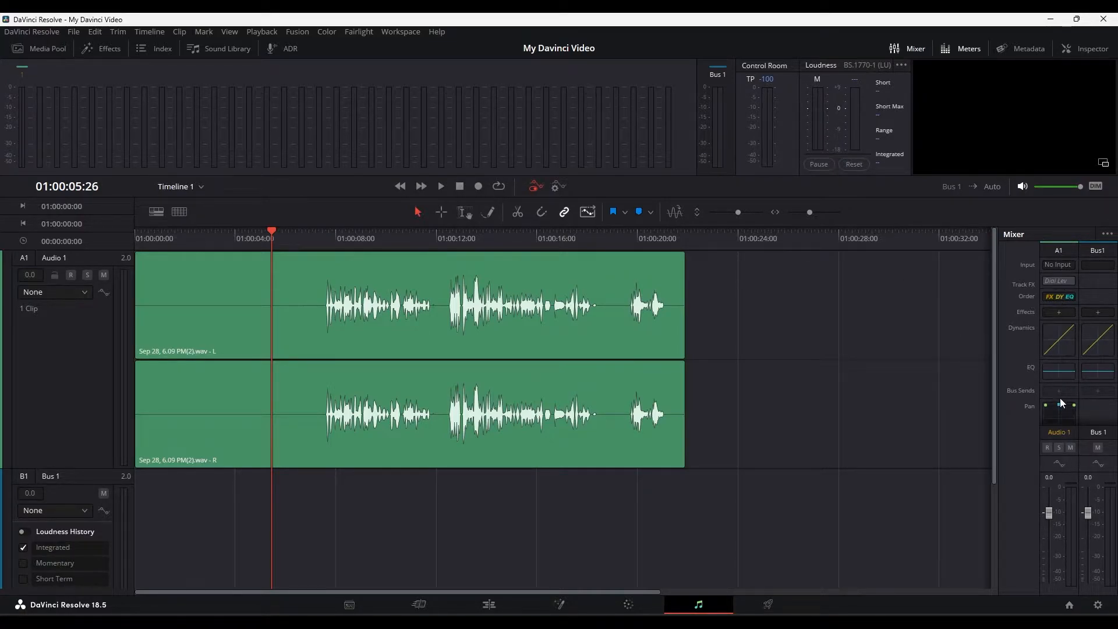
{"action": "left_click", "coordinate": [1059, 313]}
{"action": "mouse_move", "coordinate": [1062, 431]}
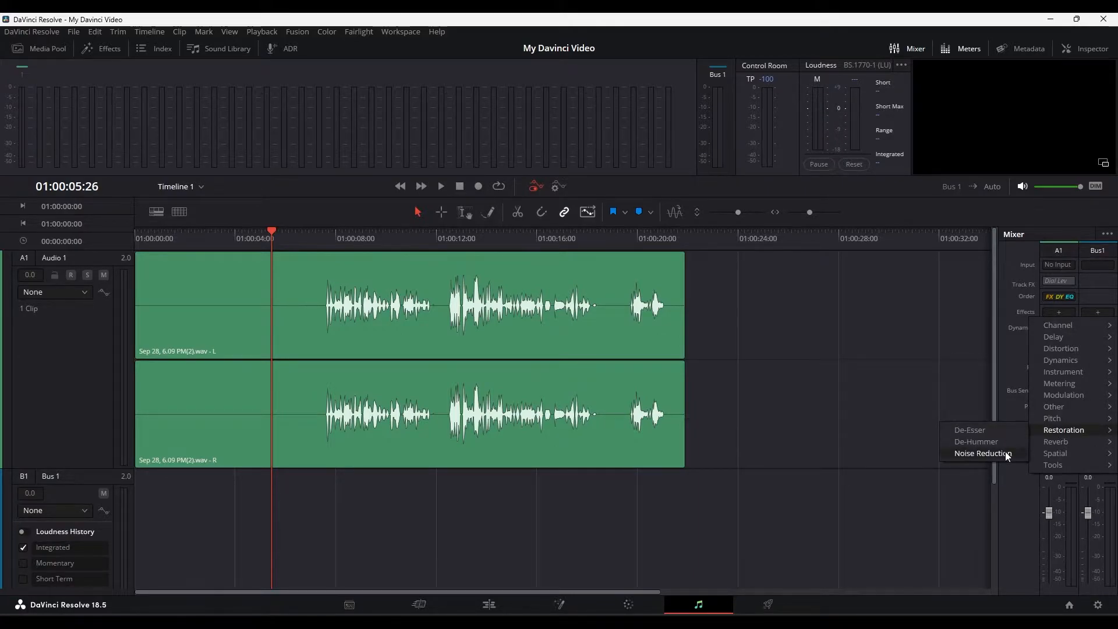
{"action": "left_click", "coordinate": [983, 454]}
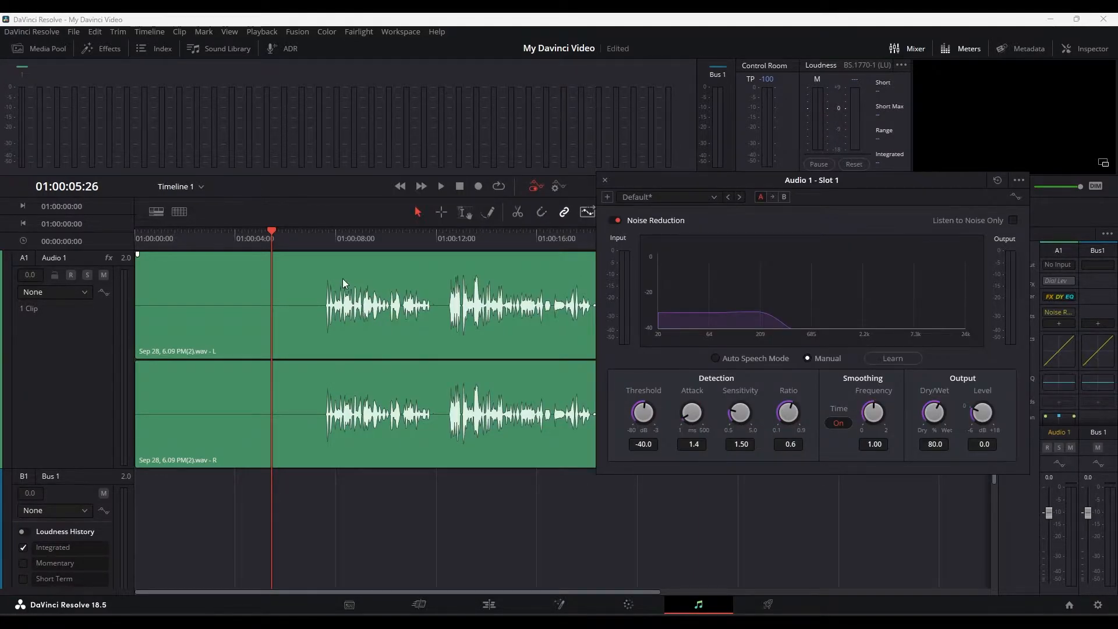
Raise the Audio 1 track volume to +10 and play the silent opening of the recording from the start.
{"action": "left_click_drag", "start_coordinate": [275, 243], "coordinate": [125, 247]}
{"action": "left_click_drag", "start_coordinate": [815, 185], "coordinate": [786, 69]}
{"action": "left_click_drag", "start_coordinate": [1049, 512], "coordinate": [1051, 479]}
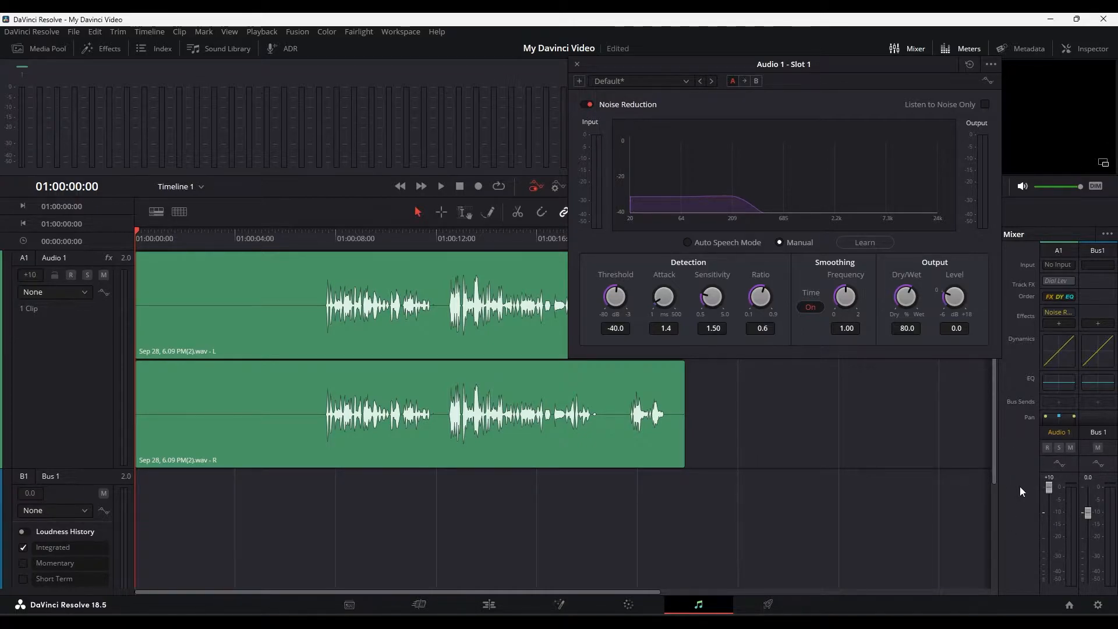
{"action": "key", "text": "space"}
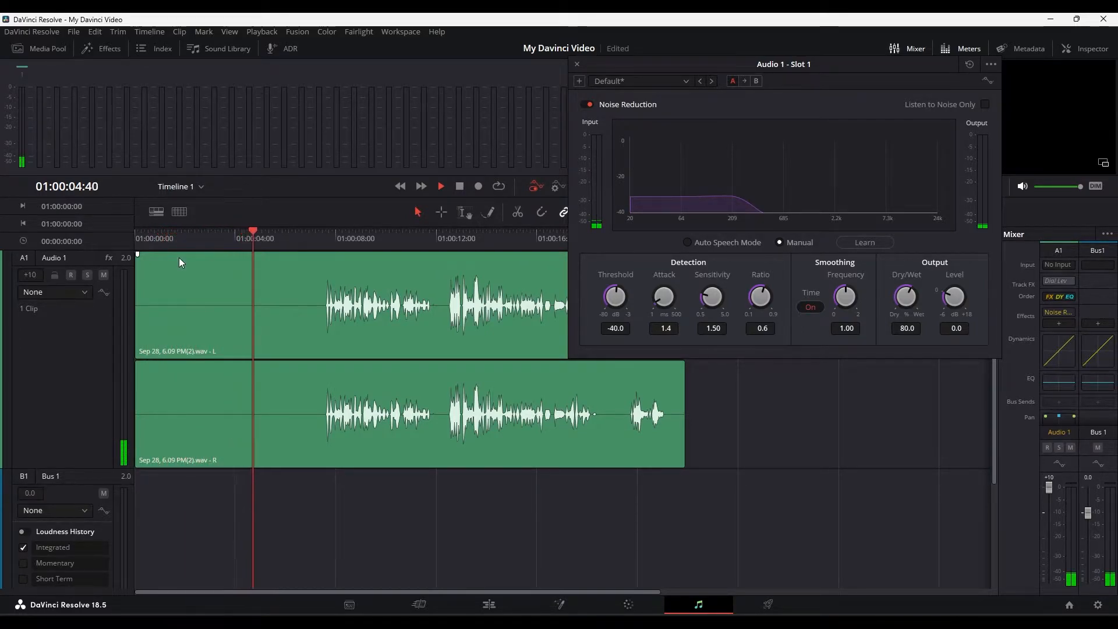
{"action": "key", "text": "space"}
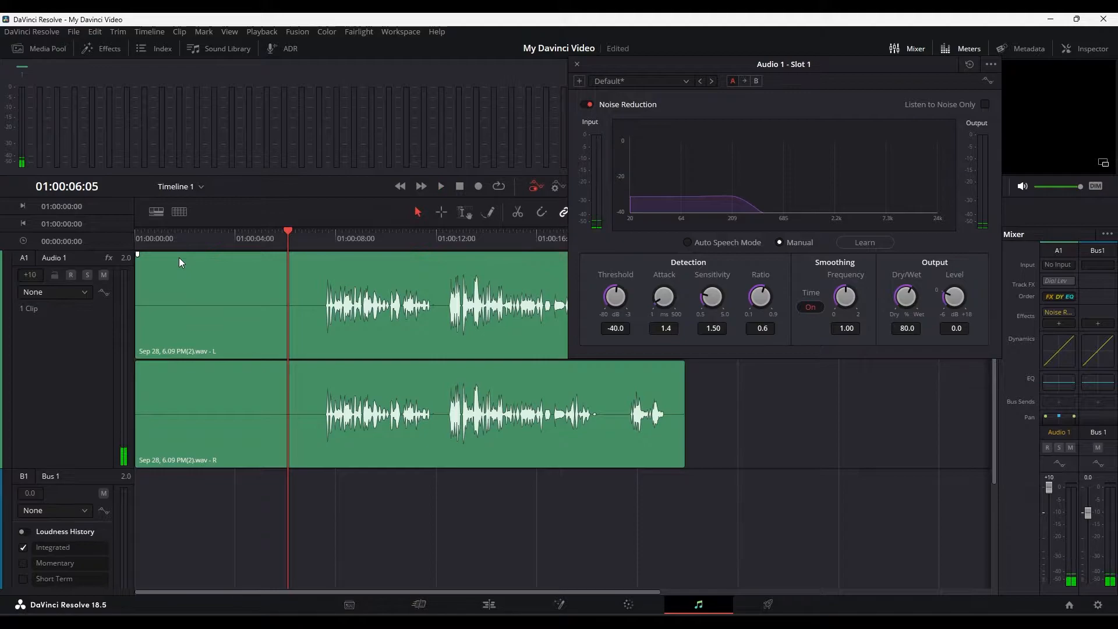
Have Noise Reduction learn the noise profile from the recording's silent opening, then play the result from the start.
{"action": "left_click_drag", "start_coordinate": [210, 239], "coordinate": [135, 238]}
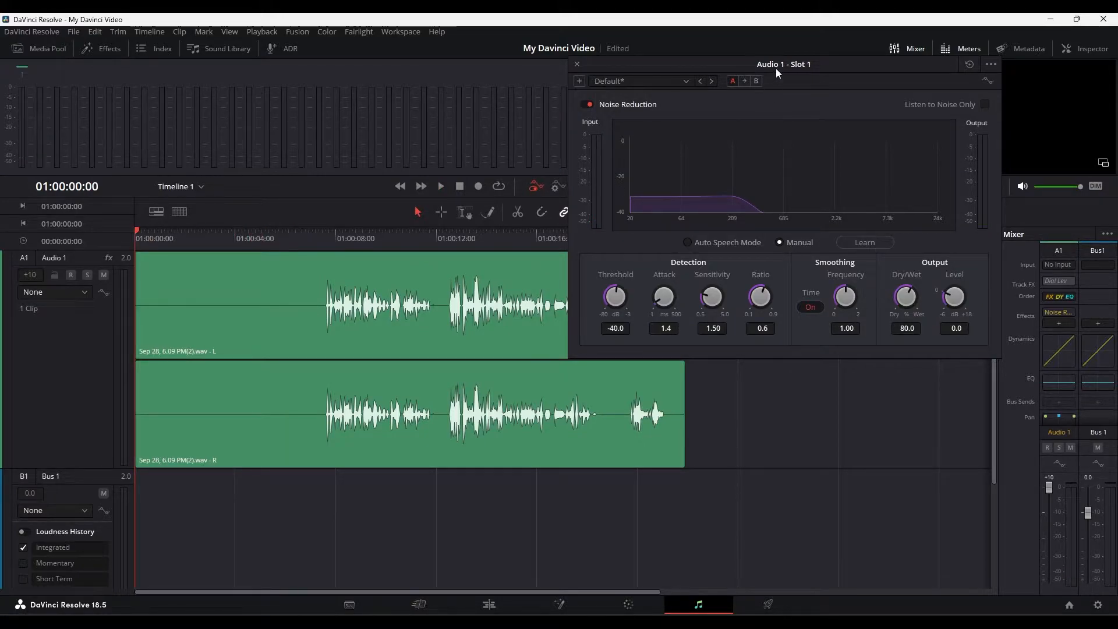
{"action": "left_click_drag", "start_coordinate": [776, 68], "coordinate": [799, 161]}
{"action": "left_click", "coordinate": [899, 336]}
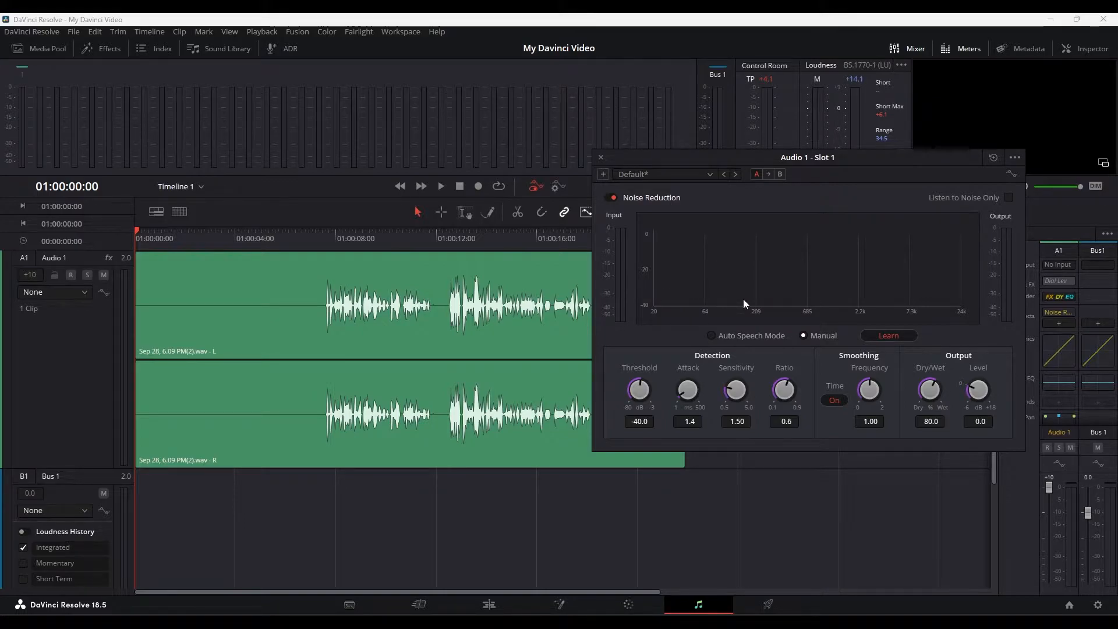
{"action": "left_click_drag", "start_coordinate": [200, 239], "coordinate": [102, 236]}
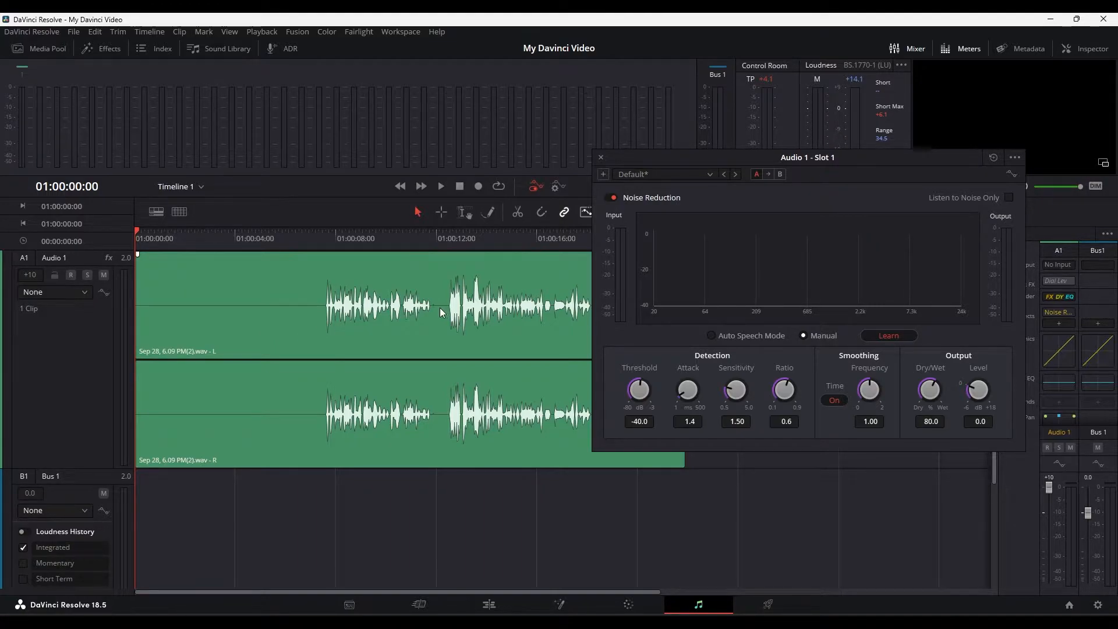
{"action": "key", "text": "space"}
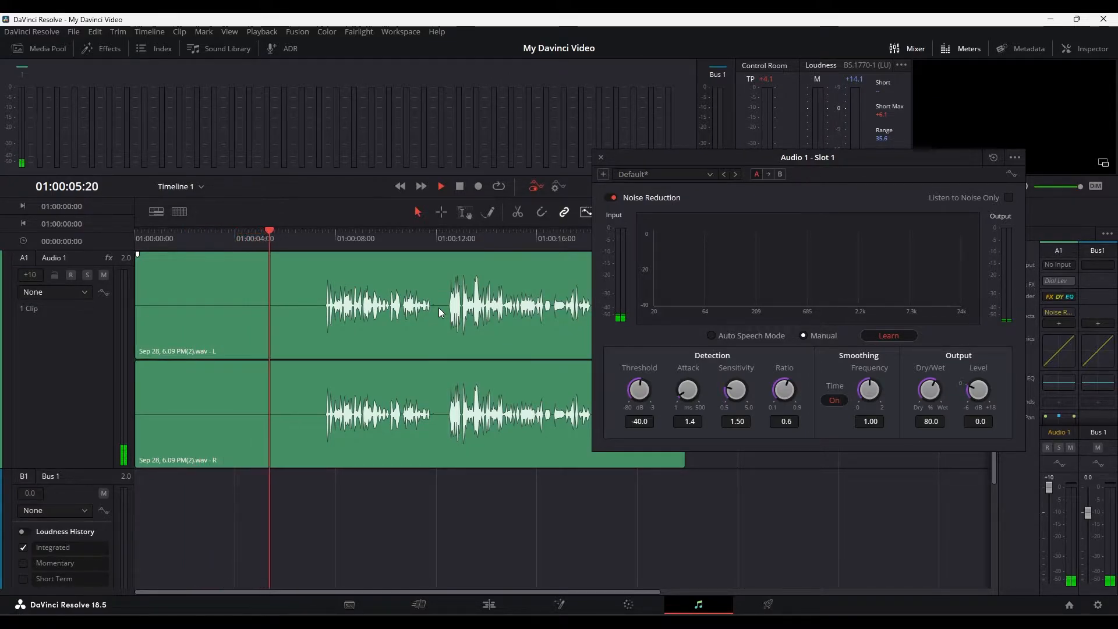
{"action": "key", "text": "space"}
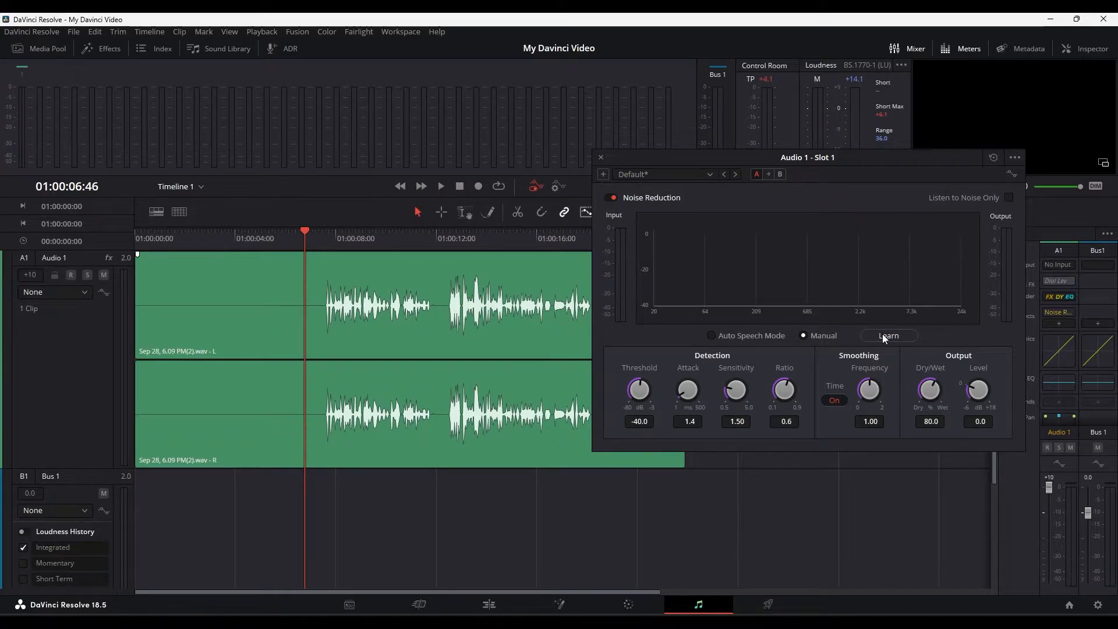
{"action": "key", "text": "Home"}
{"action": "key", "text": "space"}
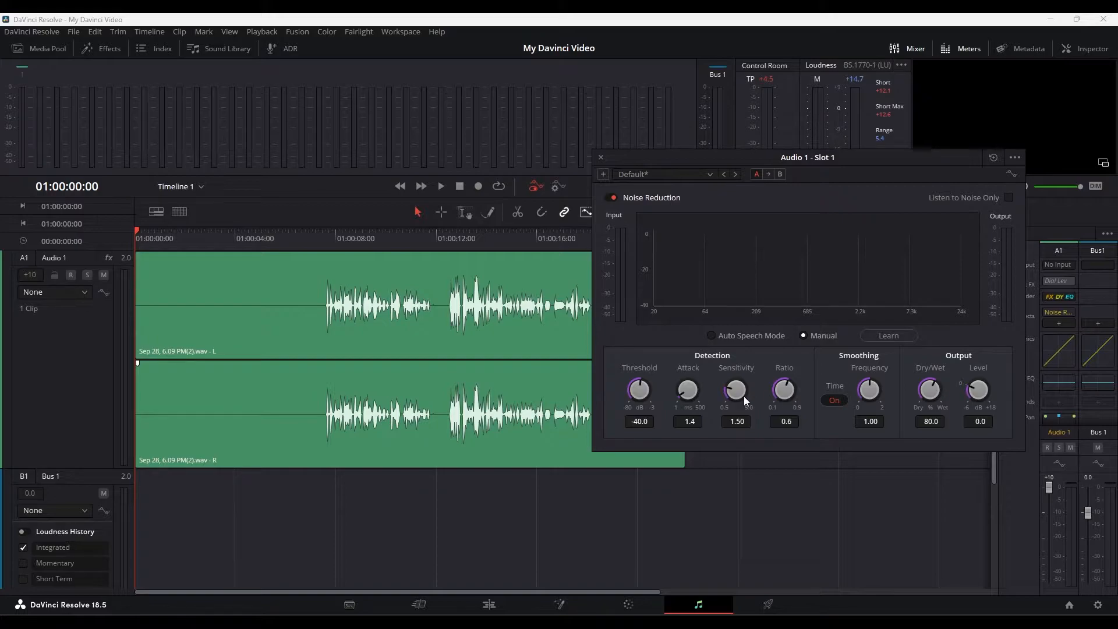
Set the noise reduction sensitivity to 2.68, ratio to 0.7 and dry/wet to 94.6 during playback.
{"action": "key", "text": "space"}
{"action": "left_click_drag", "start_coordinate": [735, 392], "coordinate": [833, 399]}
{"action": "left_click_drag", "start_coordinate": [932, 393], "coordinate": [974, 401]}
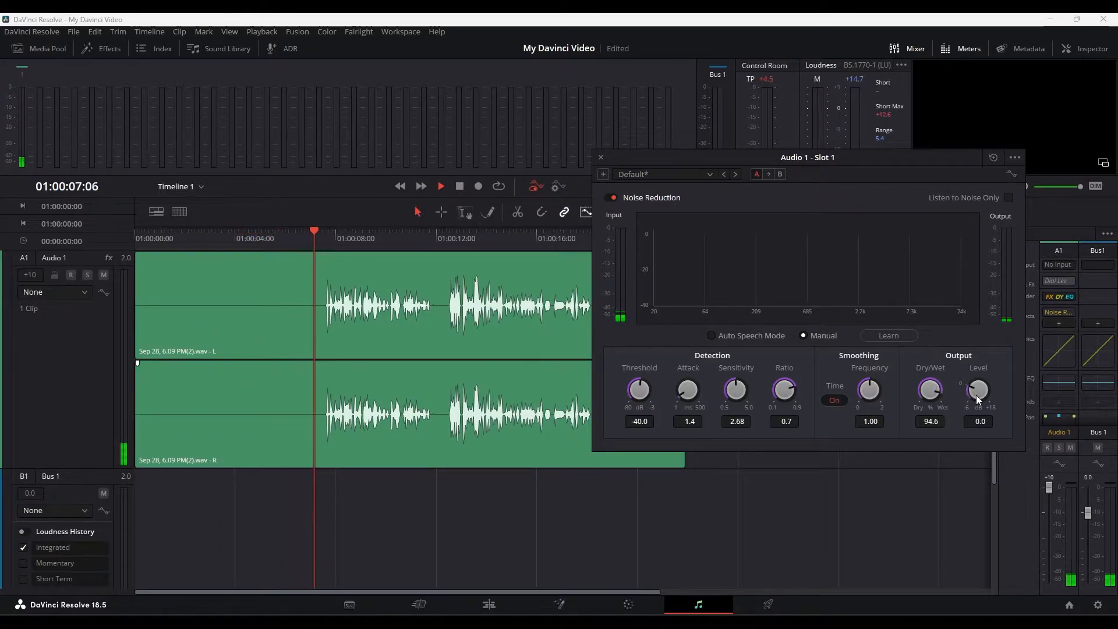
{"action": "key", "text": "space"}
Audition only the removed noise in the silent opening and in the speech from 01:00:07:35, then restore normal output.
{"action": "left_click_drag", "start_coordinate": [292, 244], "coordinate": [114, 258]}
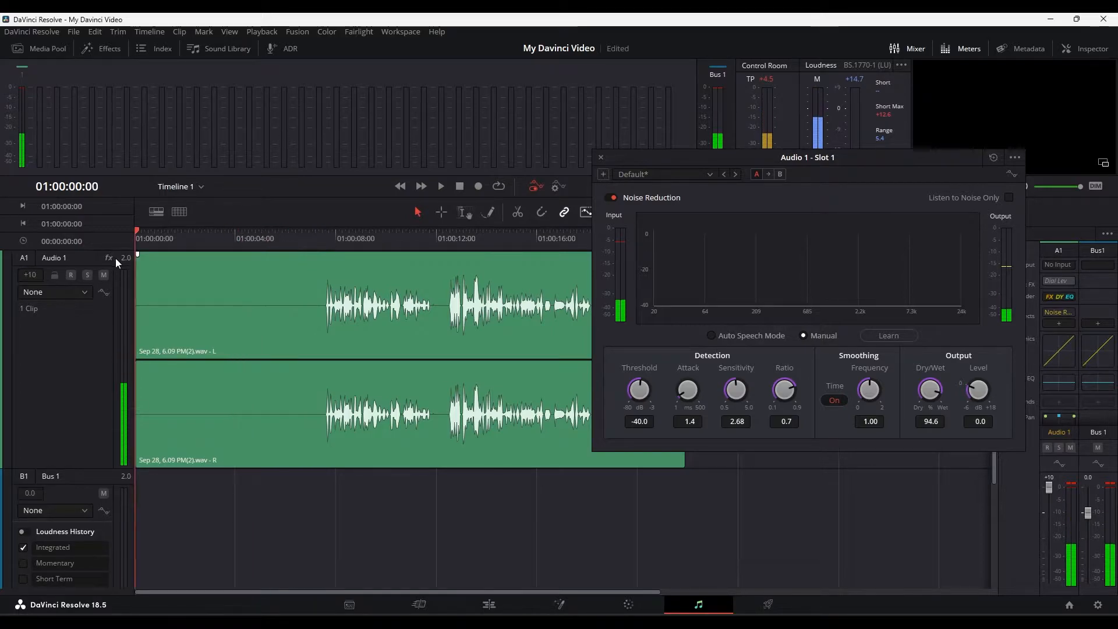
{"action": "left_click", "coordinate": [1009, 198]}
{"action": "left_click", "coordinate": [191, 259]}
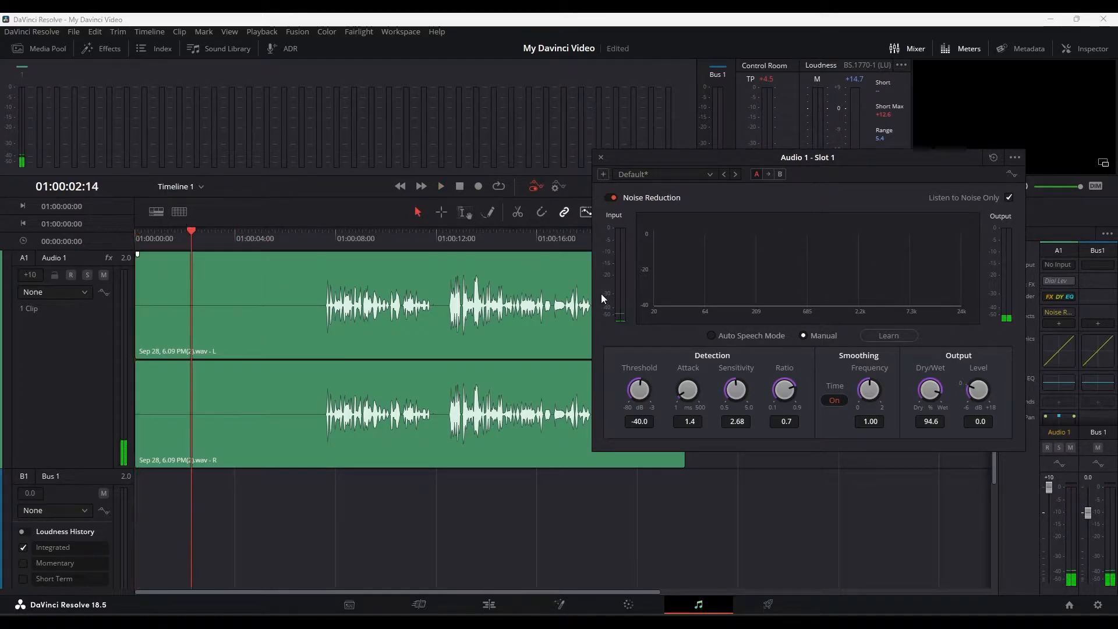
{"action": "left_click_drag", "start_coordinate": [304, 239], "coordinate": [326, 243]}
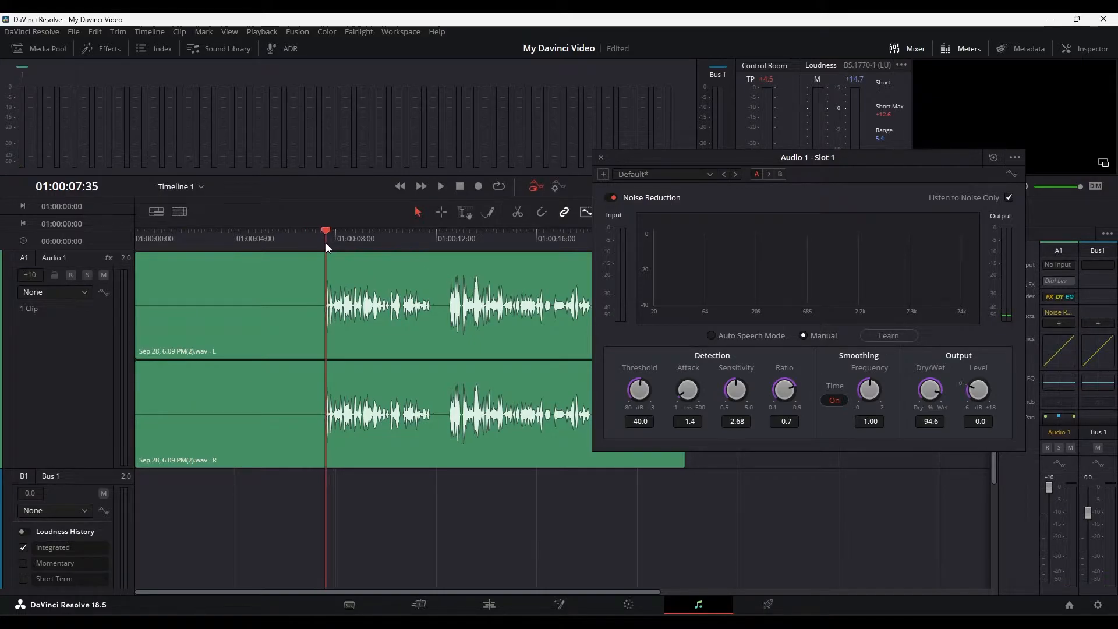
{"action": "key", "text": "space"}
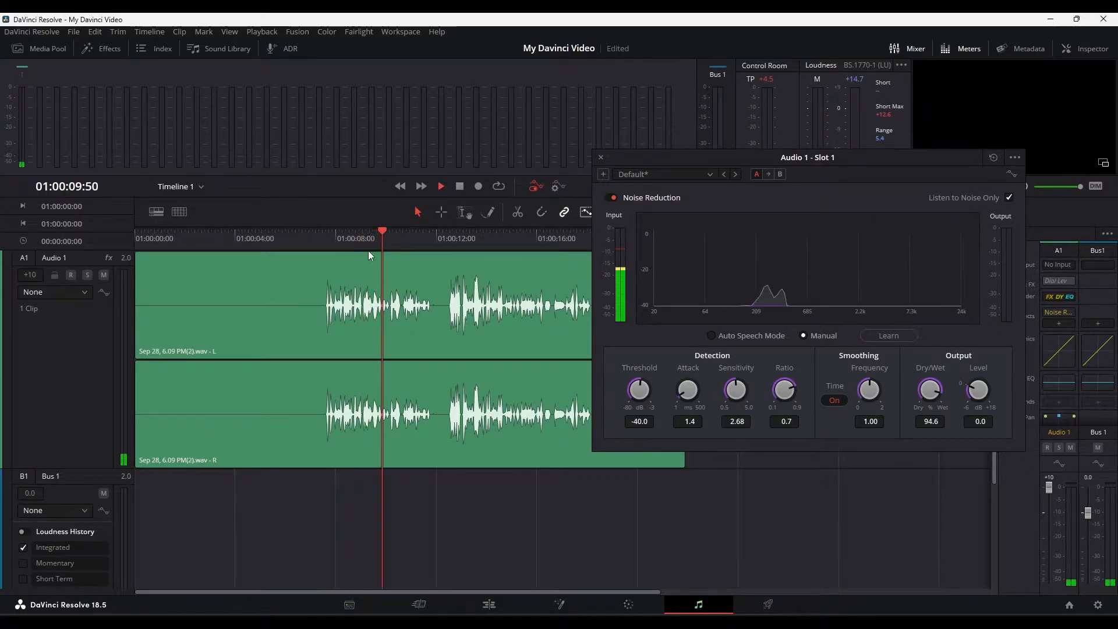
{"action": "key", "text": "space"}
{"action": "left_click", "coordinate": [1009, 198]}
Play the speech from 01:00:07:32 with Noise Reduction bypassed, then enabled, to compare the two.
{"action": "left_click_drag", "start_coordinate": [226, 244], "coordinate": [162, 247]}
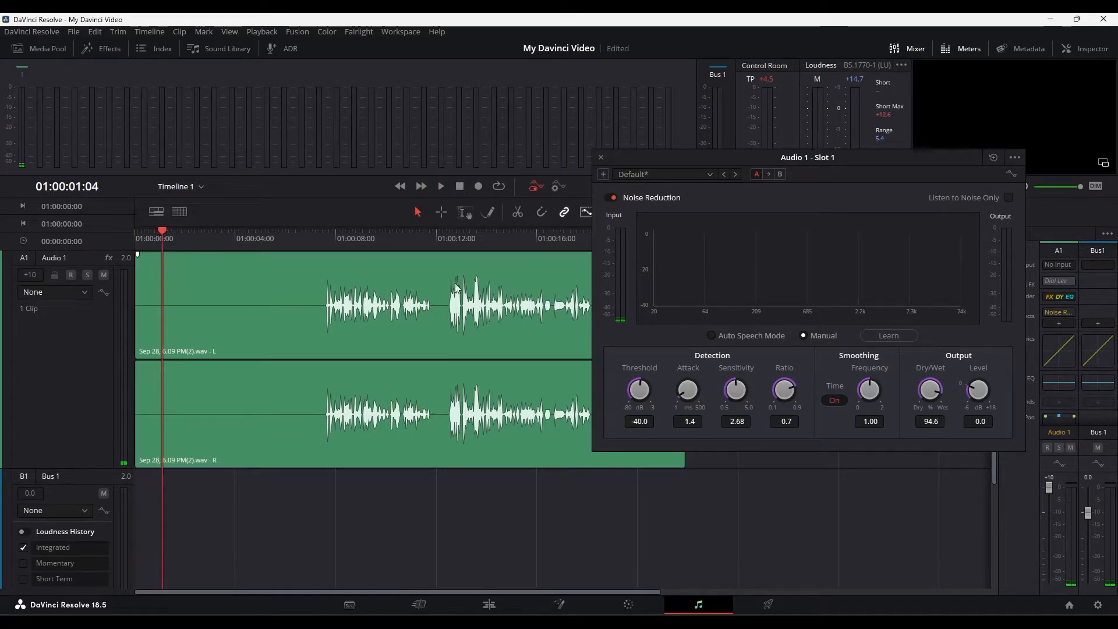
{"action": "left_click_drag", "start_coordinate": [317, 241], "coordinate": [321, 241]}
{"action": "key", "text": "Home"}
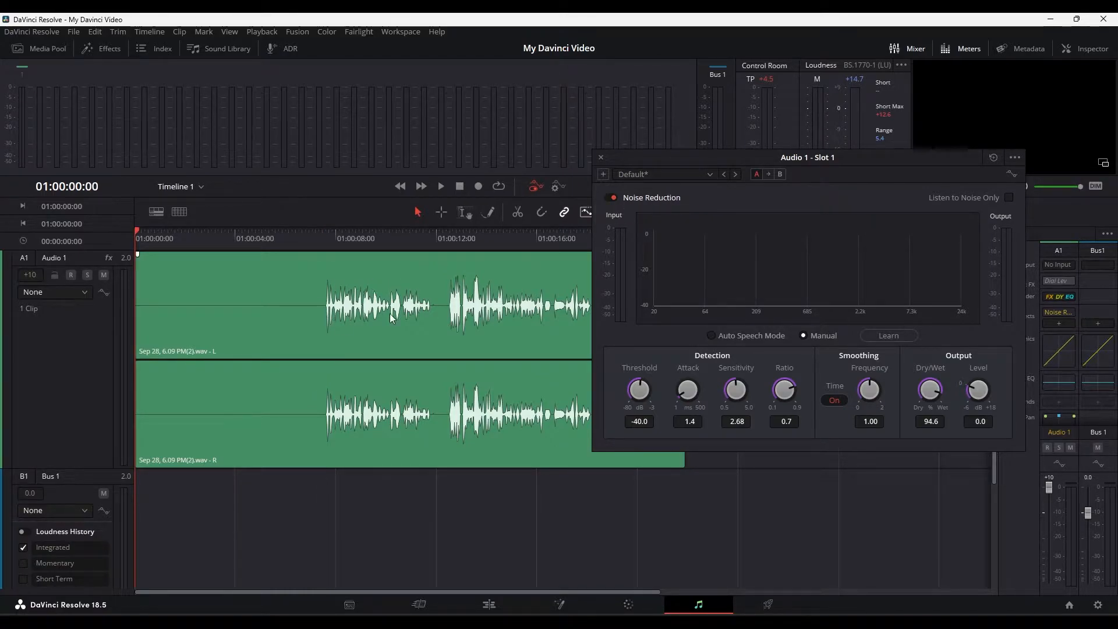
{"action": "left_click", "coordinate": [324, 243]}
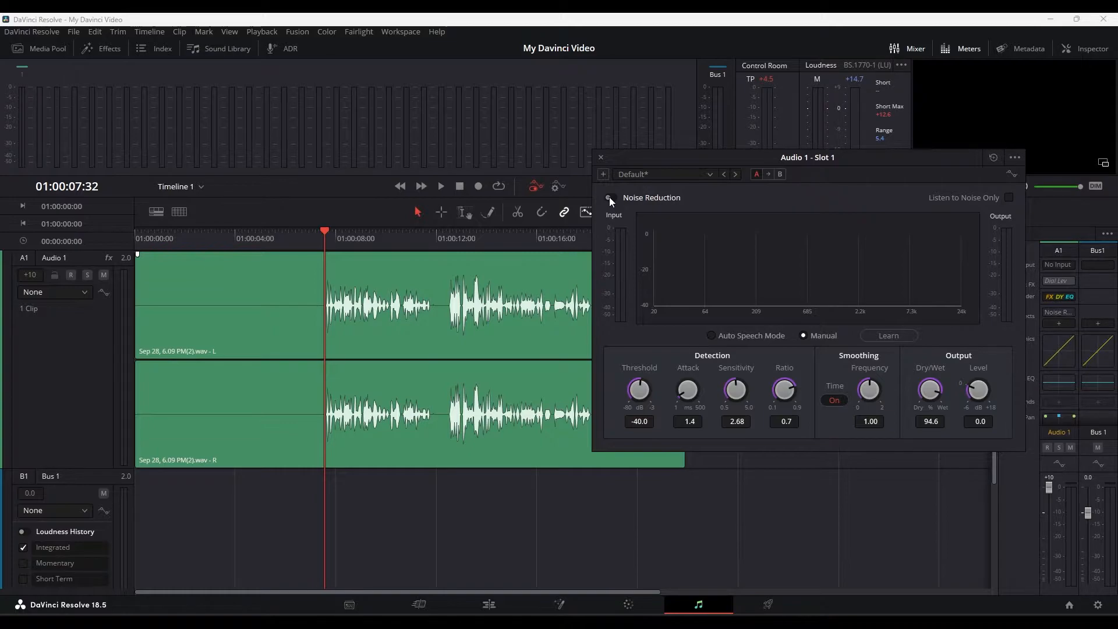
{"action": "key", "text": "space"}
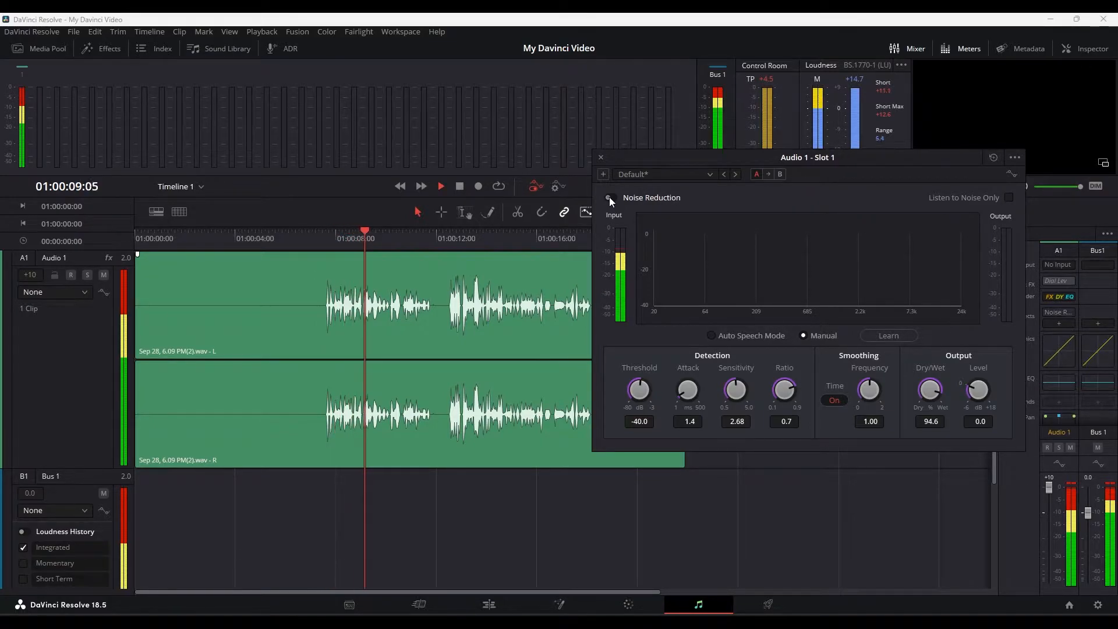
{"action": "left_click", "coordinate": [609, 196]}
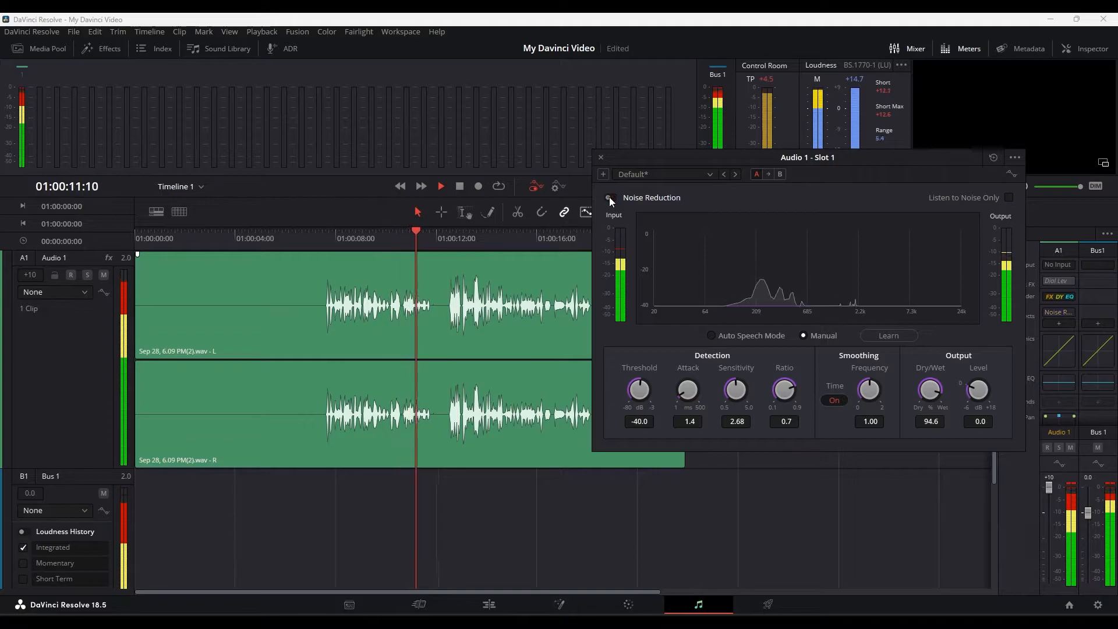
{"action": "key", "text": "space"}
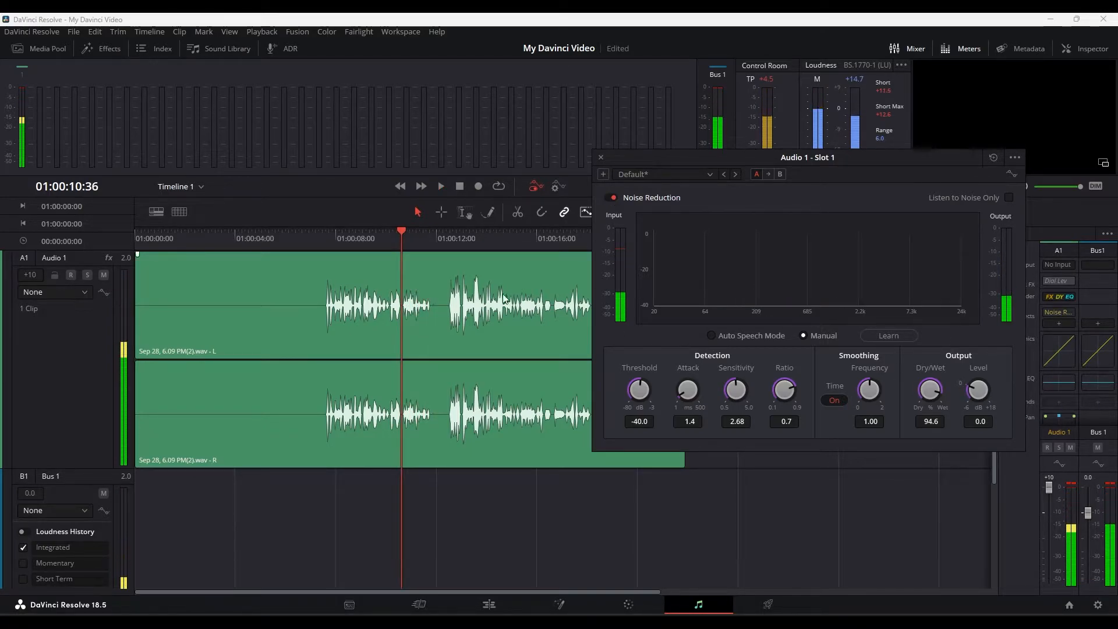
Set the noise reduction dry/wet mix to 89.8 while playing the speech, and close the effect's settings.
{"action": "left_click_drag", "start_coordinate": [346, 237], "coordinate": [326, 239]}
{"action": "mouse_move", "coordinate": [926, 396]}
{"action": "left_mouse_down"}
{"action": "mouse_move", "coordinate": [940, 390]}
{"action": "mouse_move", "coordinate": [927, 397]}
{"action": "left_mouse_up"}
{"action": "key", "text": "space"}
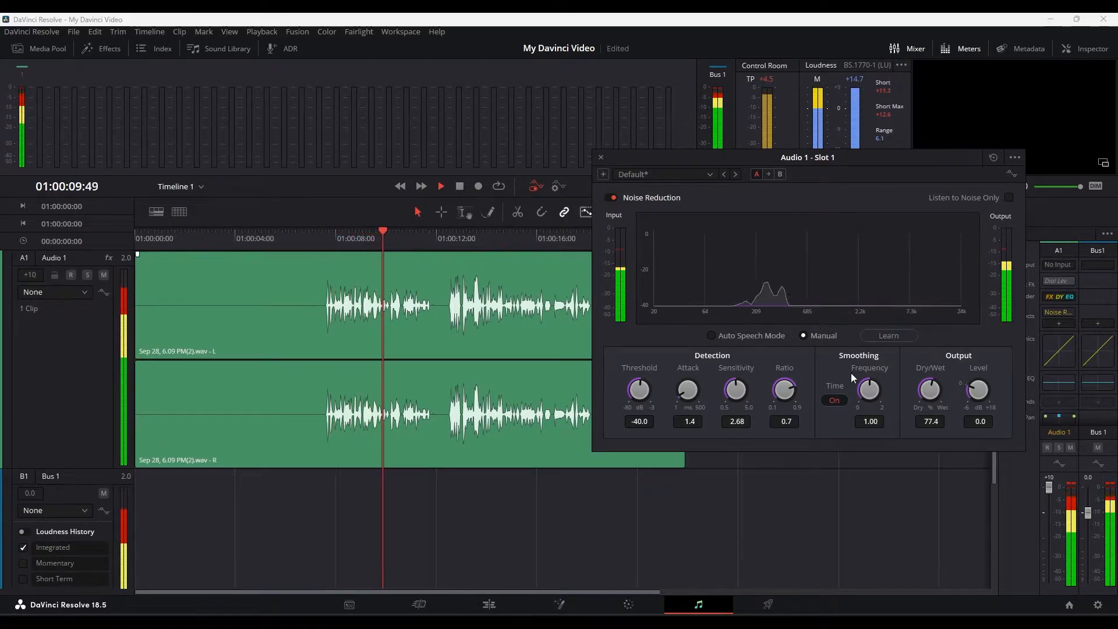
{"action": "left_click_drag", "start_coordinate": [934, 390], "coordinate": [956, 393]}
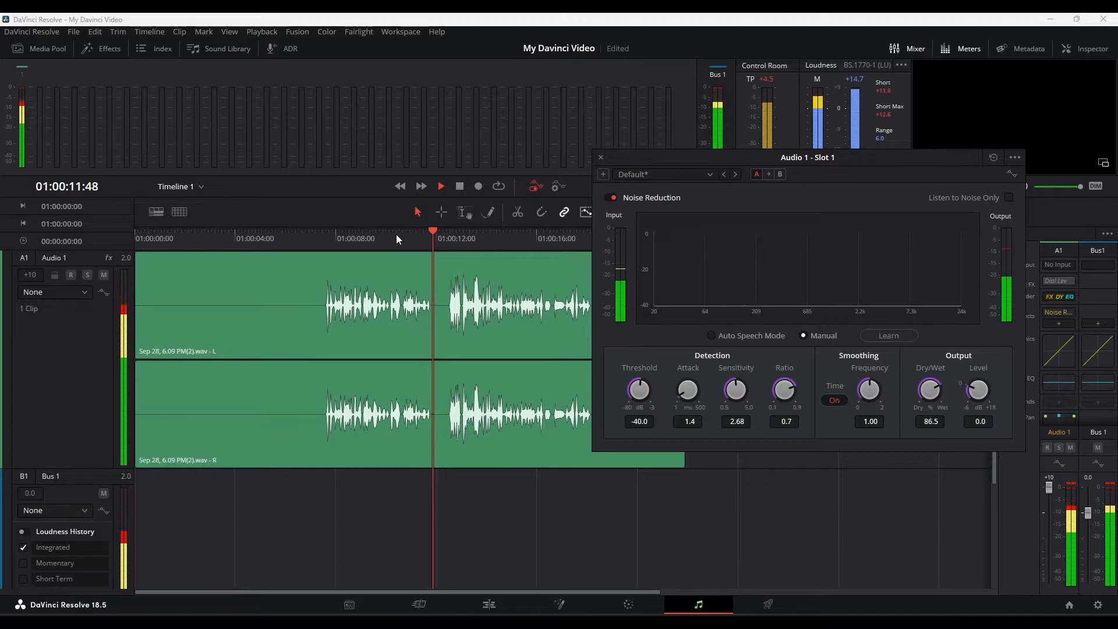
{"action": "left_click", "coordinate": [332, 239]}
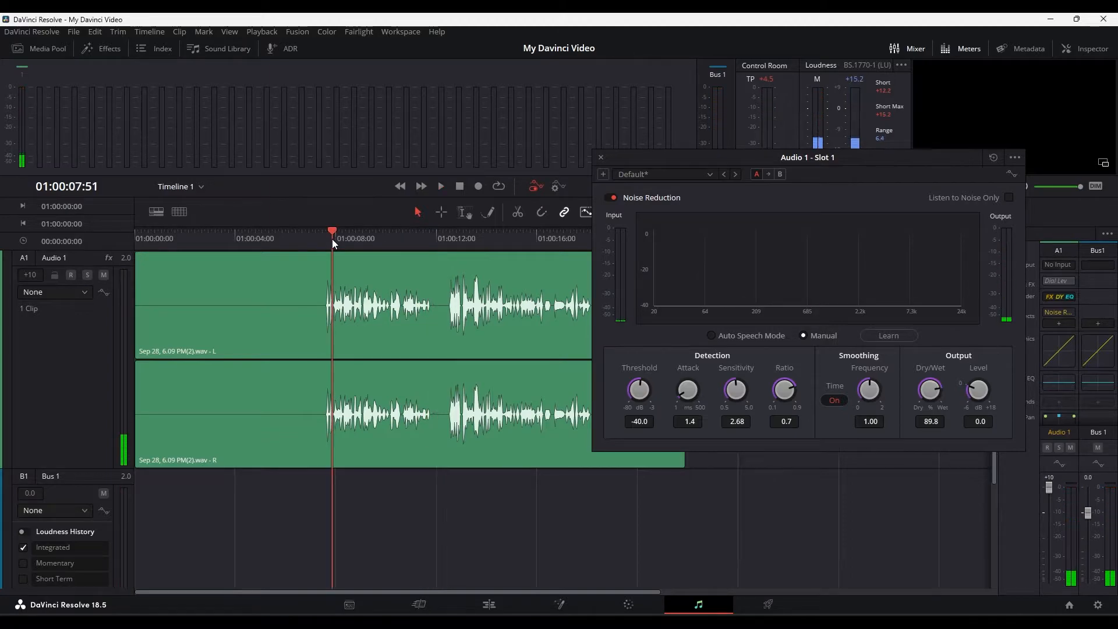
{"action": "left_click", "coordinate": [601, 157]}
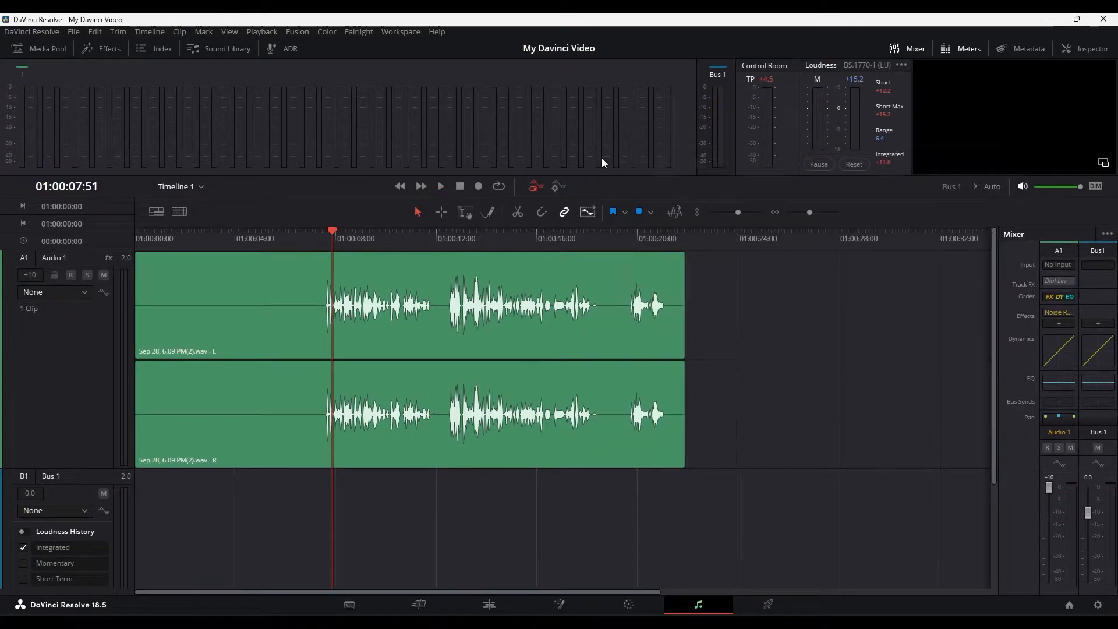
Add the De-Esser restoration effect to Audio 1 and move its window clear of the waveform.
{"action": "left_click", "coordinate": [1057, 323]}
{"action": "mouse_move", "coordinate": [1058, 443]}
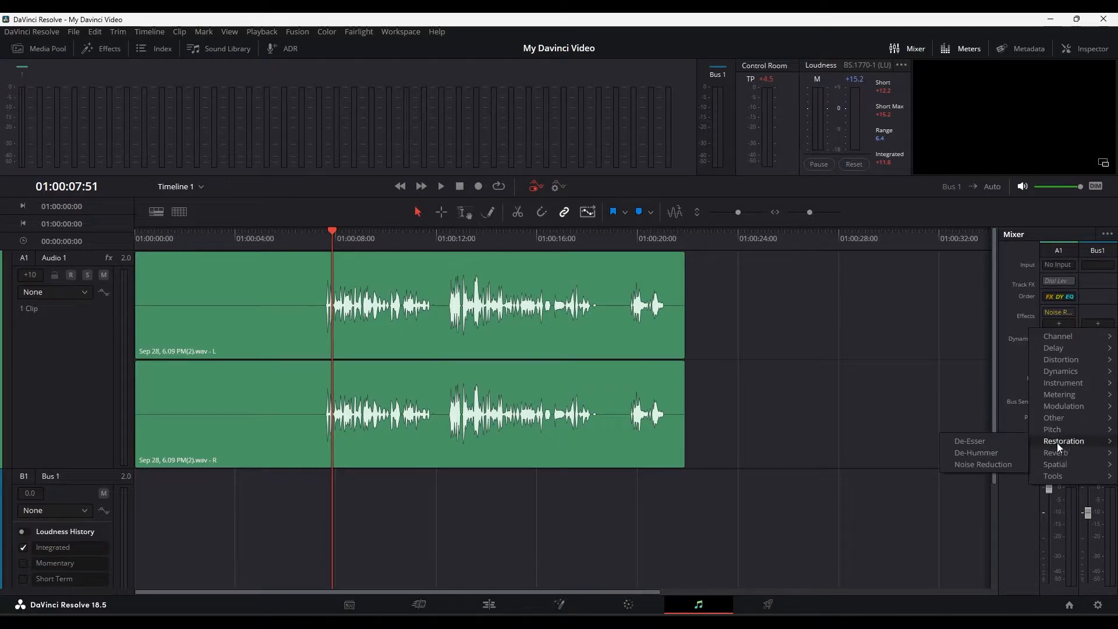
{"action": "left_click", "coordinate": [979, 442]}
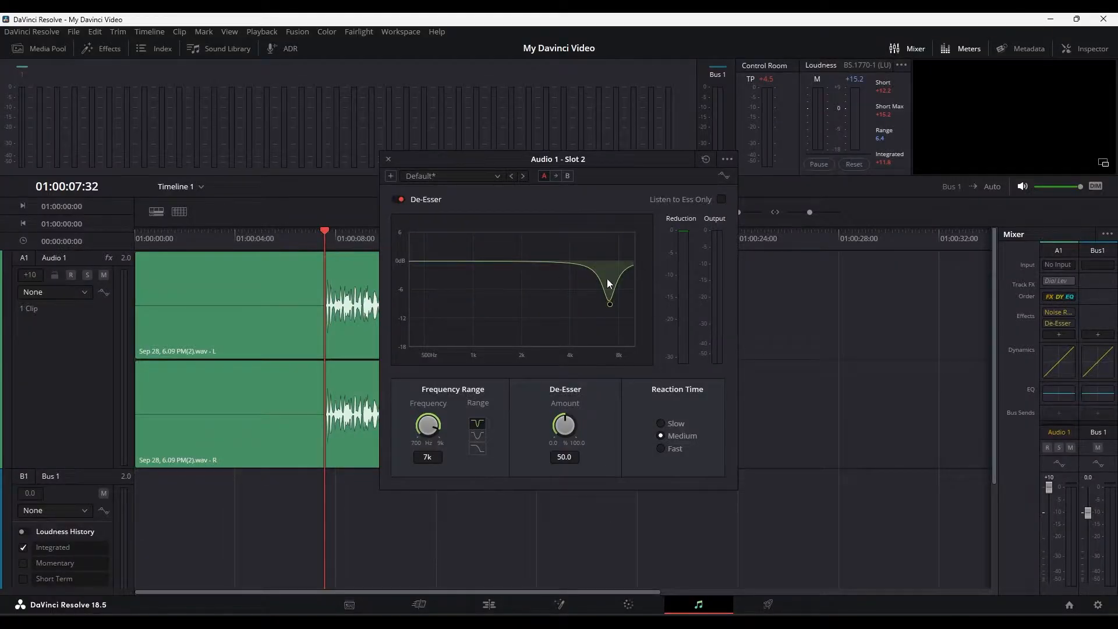
{"action": "left_click_drag", "start_coordinate": [564, 157], "coordinate": [838, 162]}
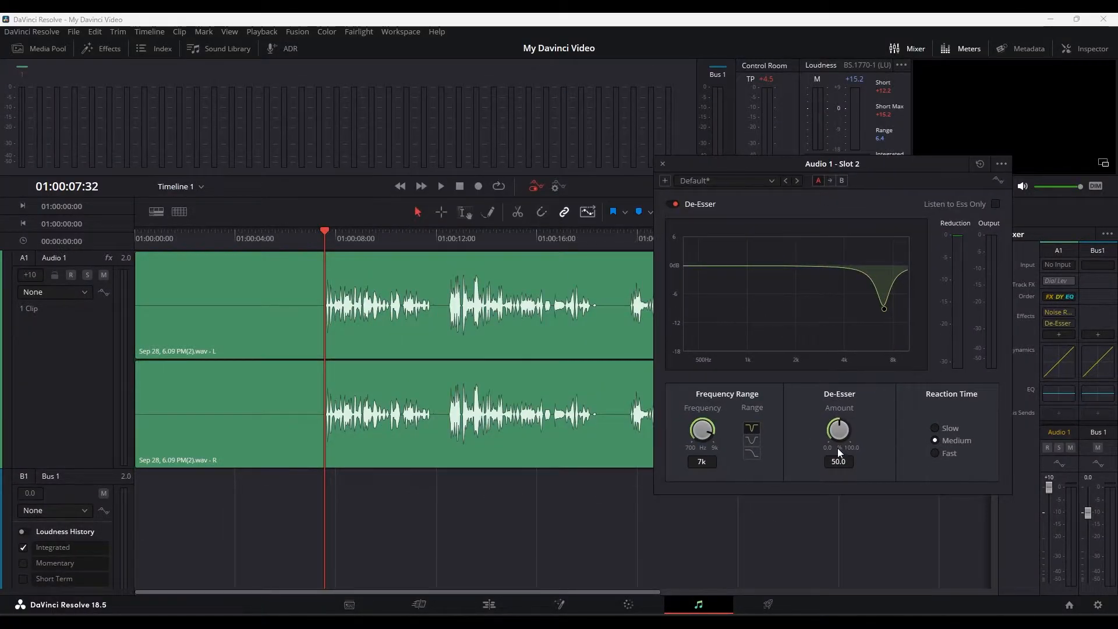
Play the start of the speech with the De-Esser bypassed and enabled to compare the sibilance.
{"action": "left_click_drag", "start_coordinate": [325, 233], "coordinate": [322, 256]}
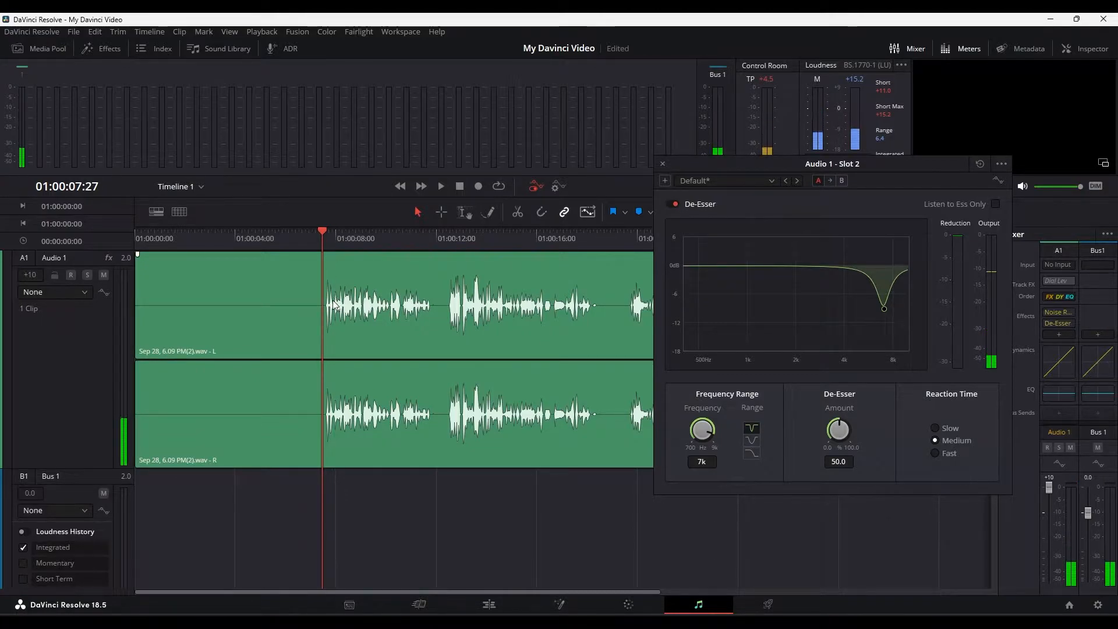
{"action": "key", "text": "space"}
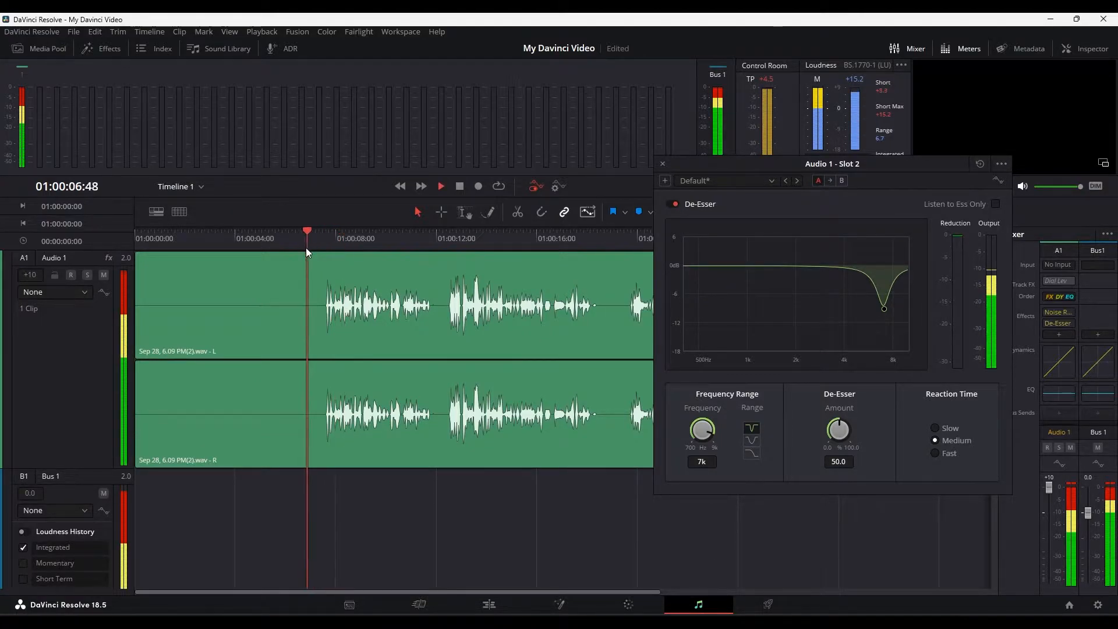
{"action": "key", "text": "space"}
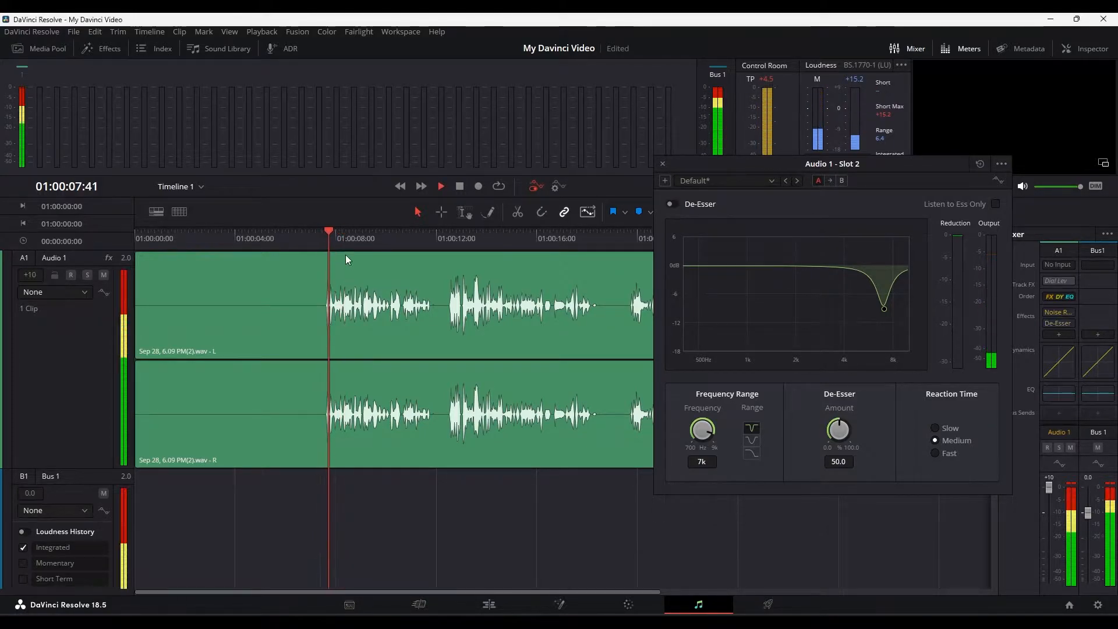
{"action": "left_click", "coordinate": [673, 204]}
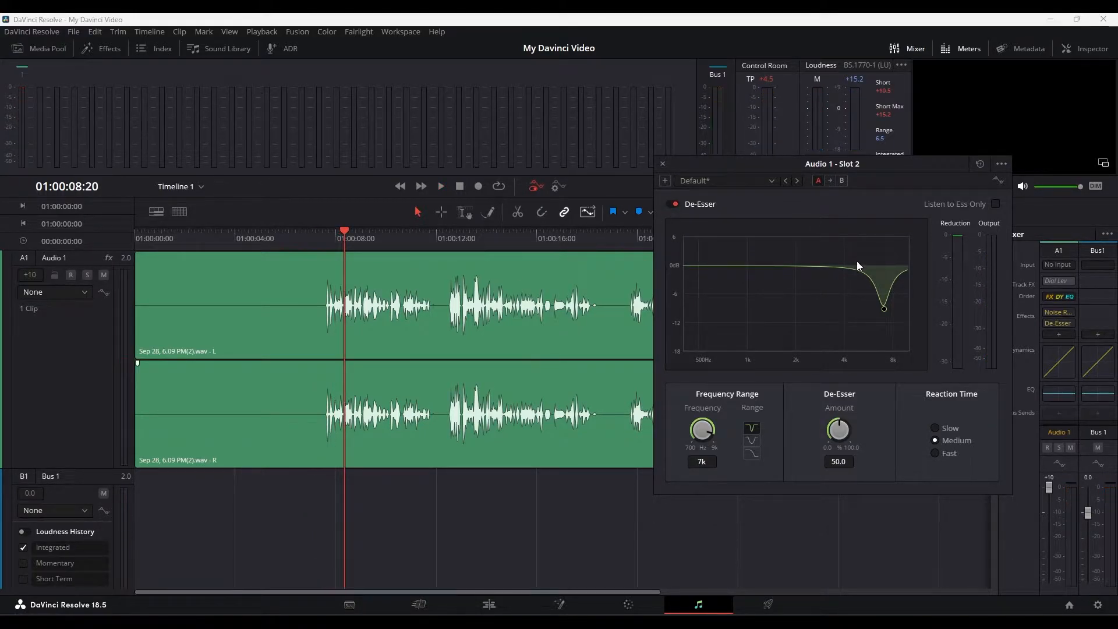
{"action": "key", "text": "space"}
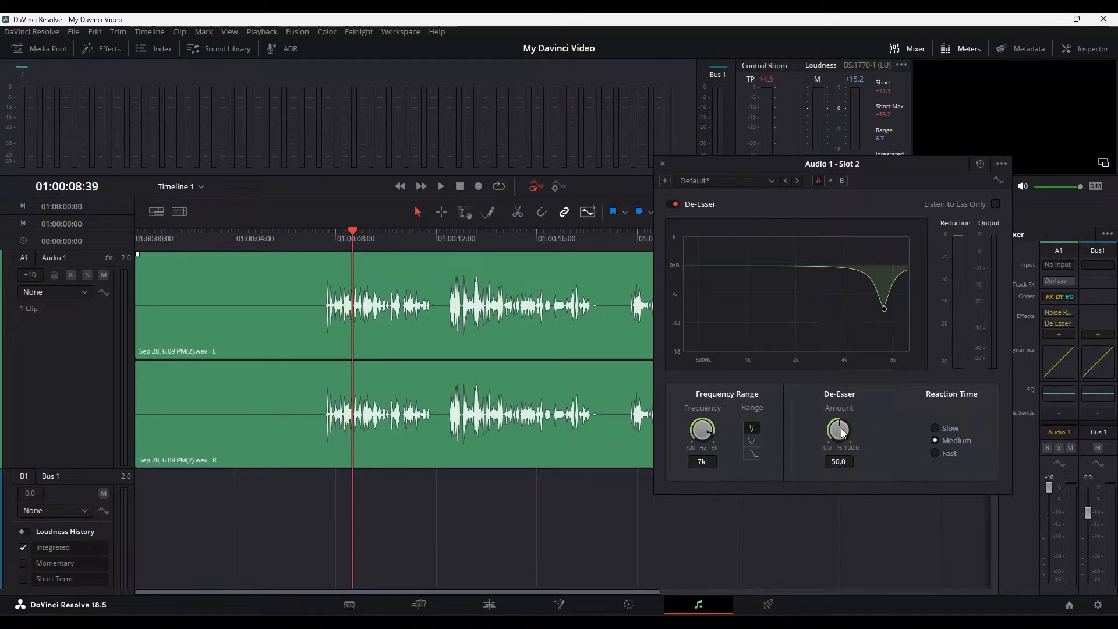
Try the De-Esser amount at 100 on the speech, then reset it to 50 and close the effect.
{"action": "left_click_drag", "start_coordinate": [841, 431], "coordinate": [942, 441]}
{"action": "left_click", "coordinate": [325, 252]}
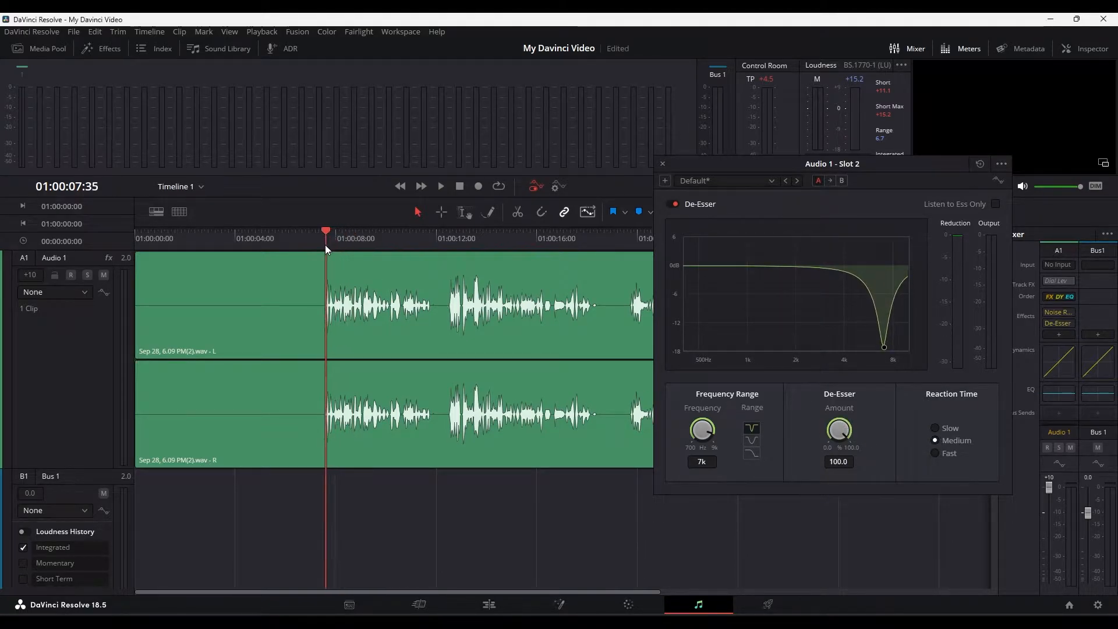
{"action": "key", "text": "space"}
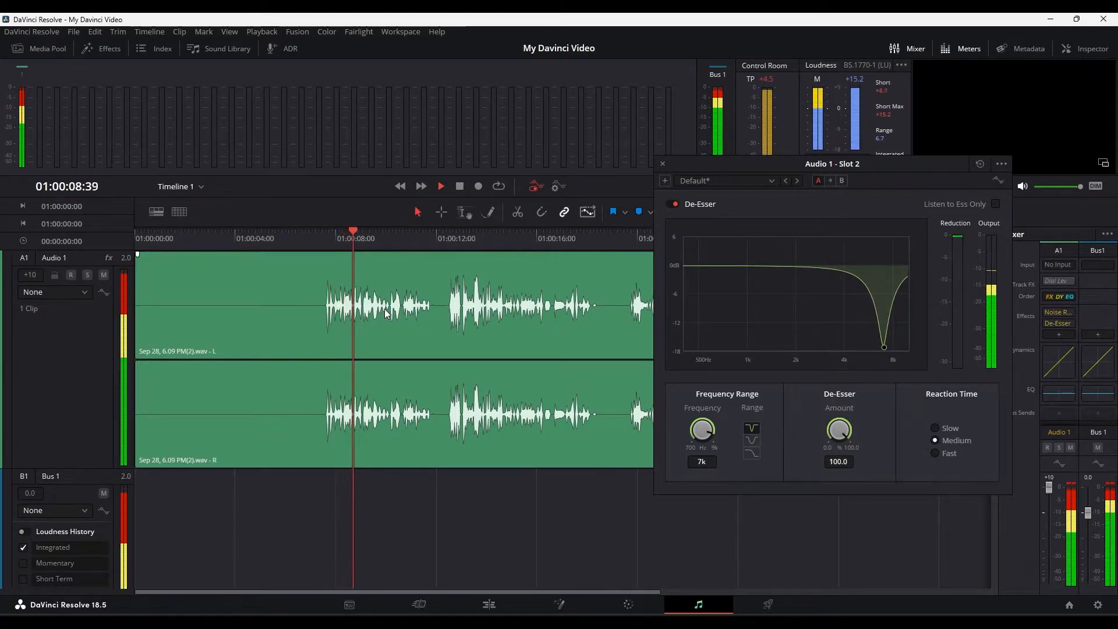
{"action": "left_click", "coordinate": [317, 241]}
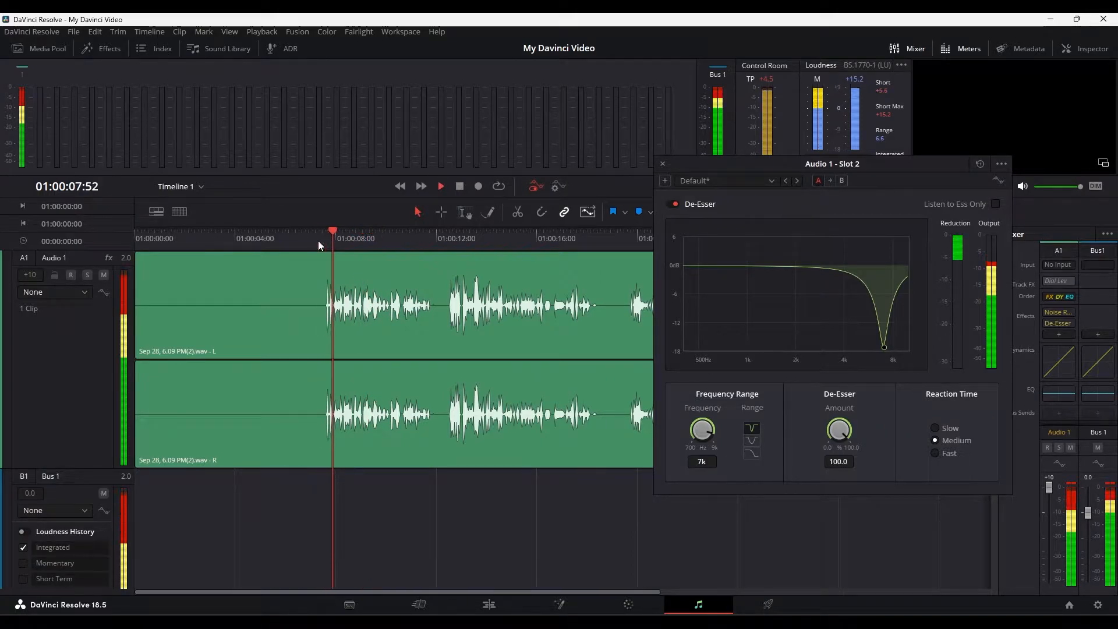
{"action": "key", "text": "space"}
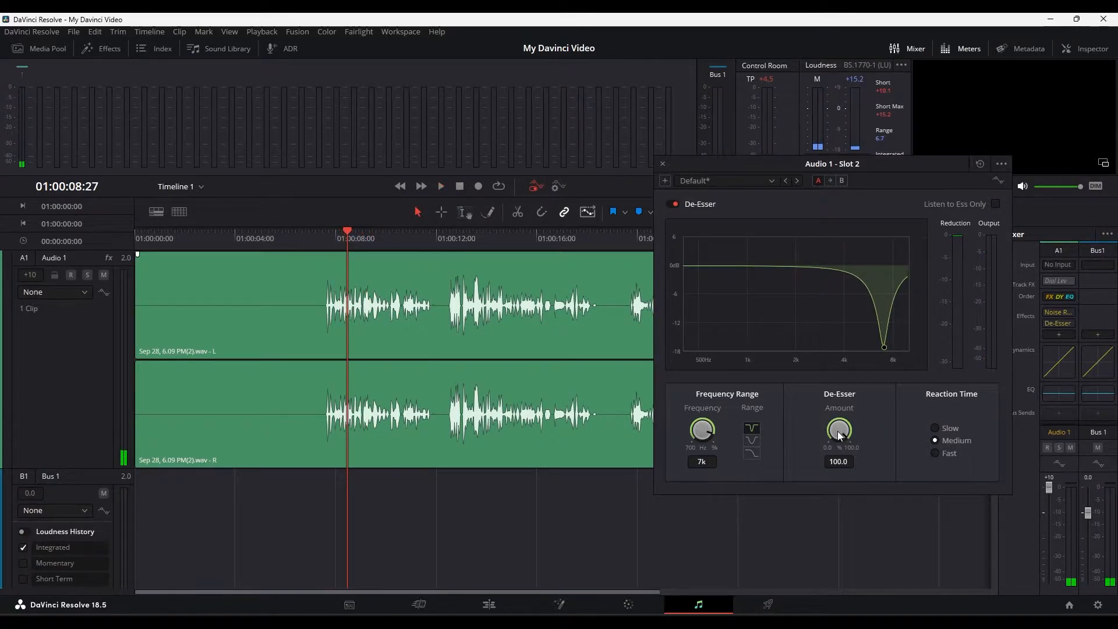
{"action": "double_click", "coordinate": [838, 433]}
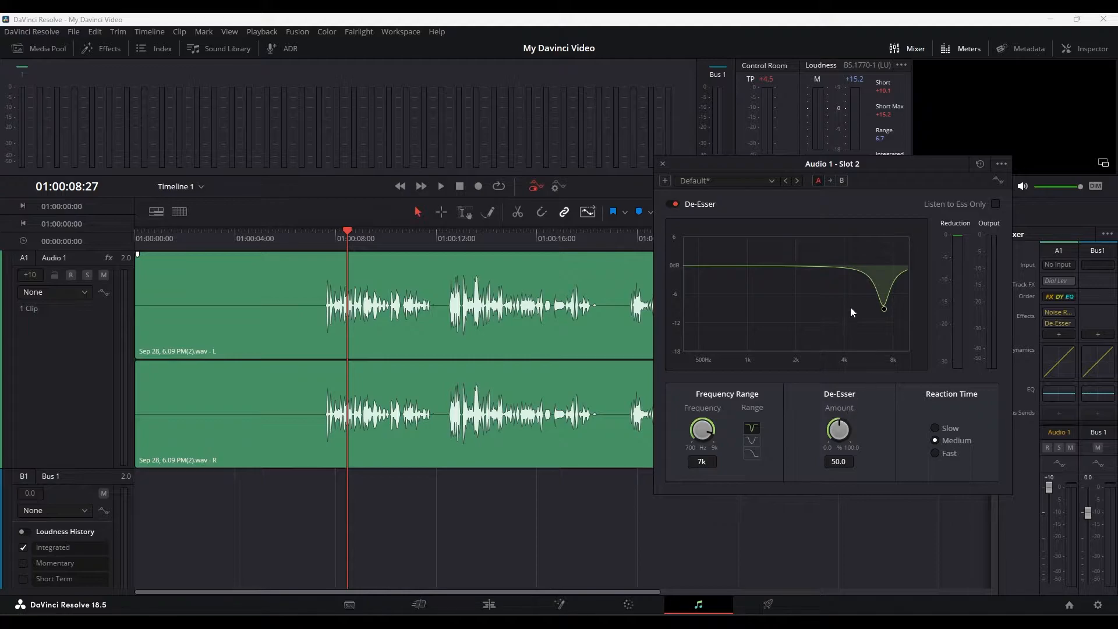
{"action": "key", "text": "Escape"}
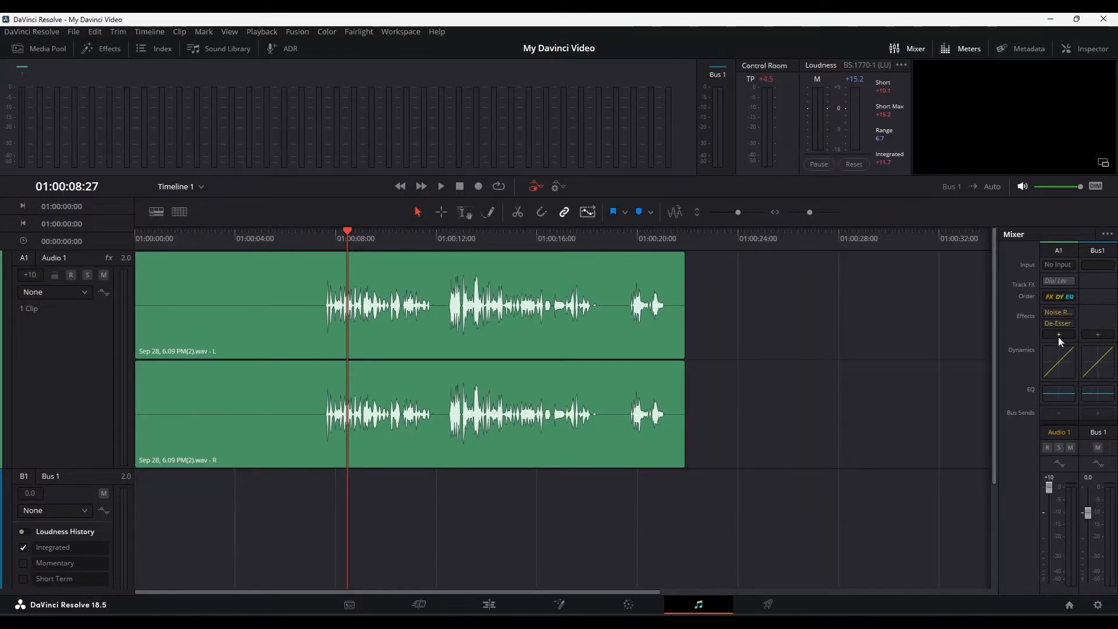
Open the Audio 1 equalizer, move it clear of the speech waveform and disable Band 4.
{"action": "double_click", "coordinate": [1056, 393]}
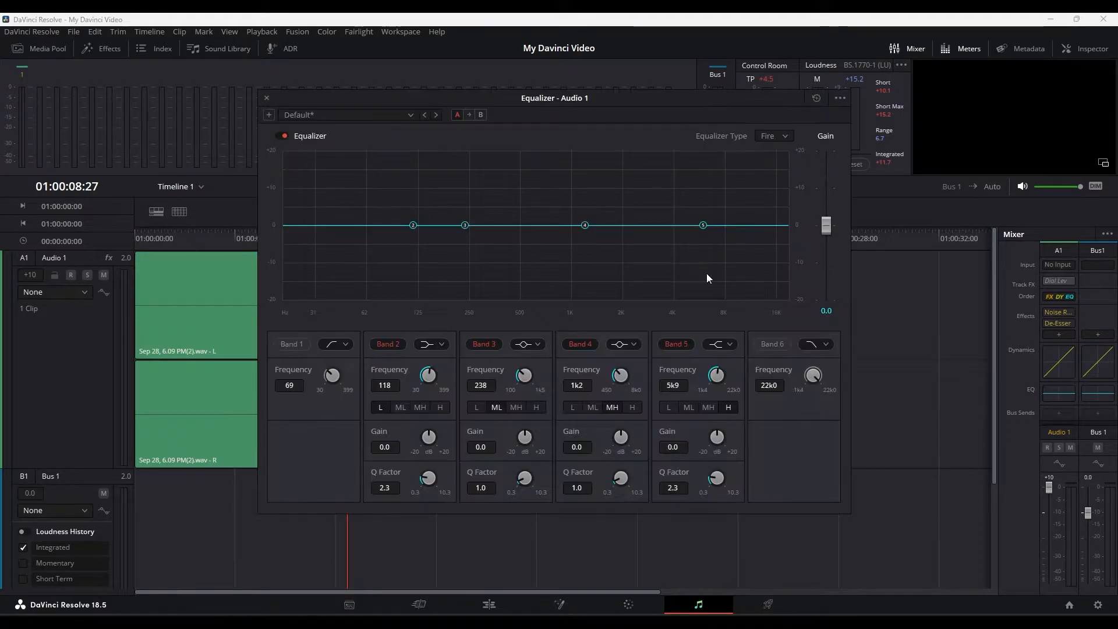
{"action": "left_click_drag", "start_coordinate": [553, 116], "coordinate": [735, 121]}
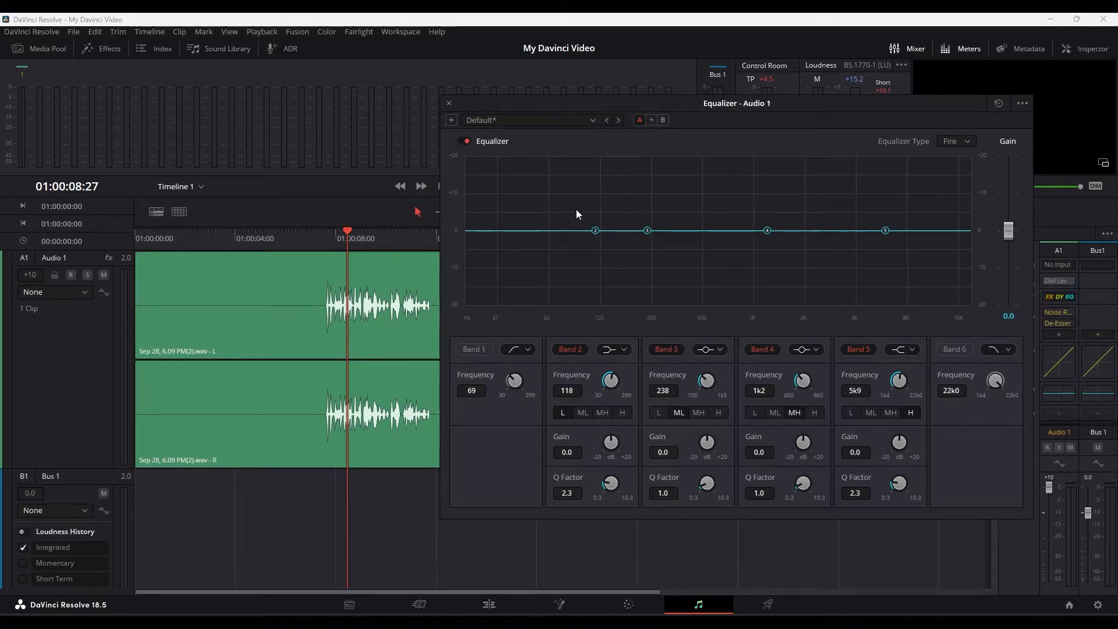
{"action": "left_click", "coordinate": [595, 230]}
{"action": "left_click", "coordinate": [774, 350]}
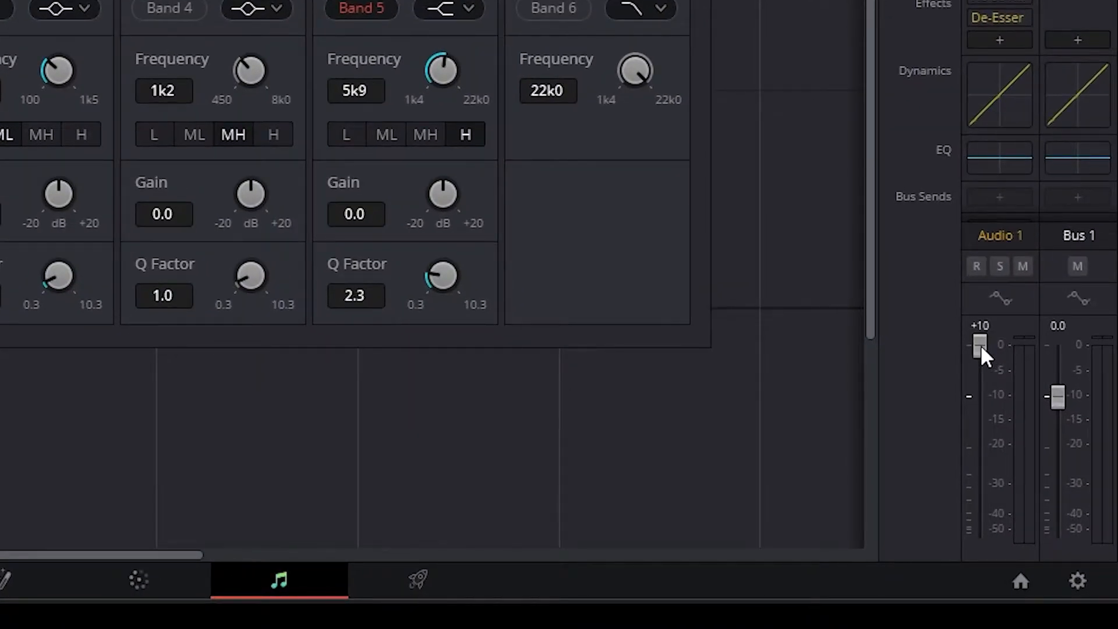
Return the Audio 1 track volume to 0.0 and play the speech from 01:00:07:12 with the equalizer open.
{"action": "left_click_drag", "start_coordinate": [982, 350], "coordinate": [983, 403]}
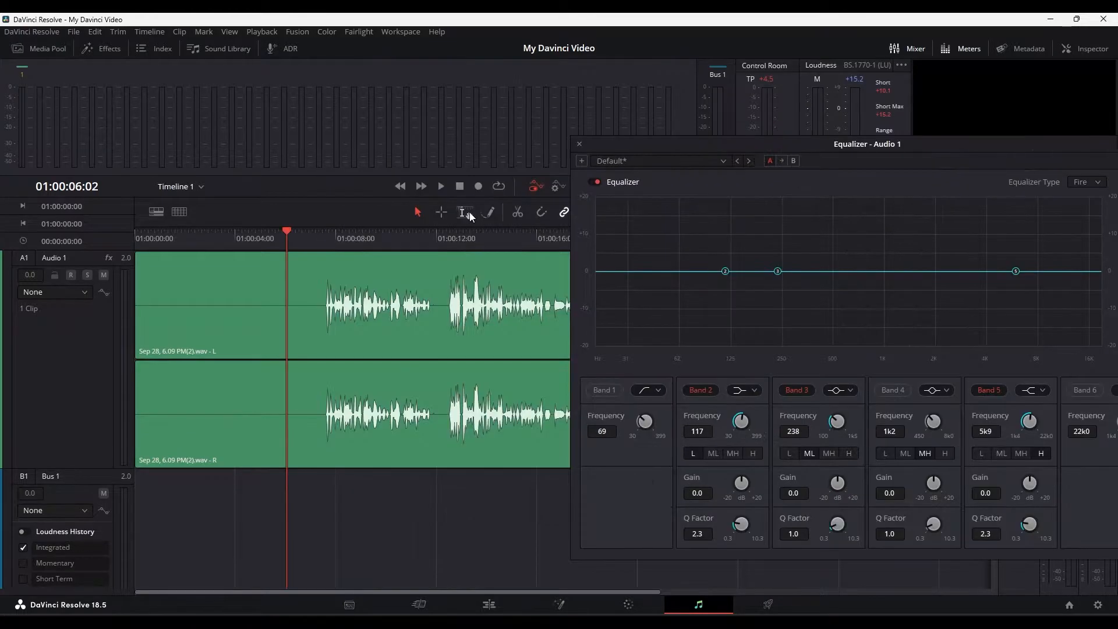
{"action": "left_click", "coordinate": [316, 238]}
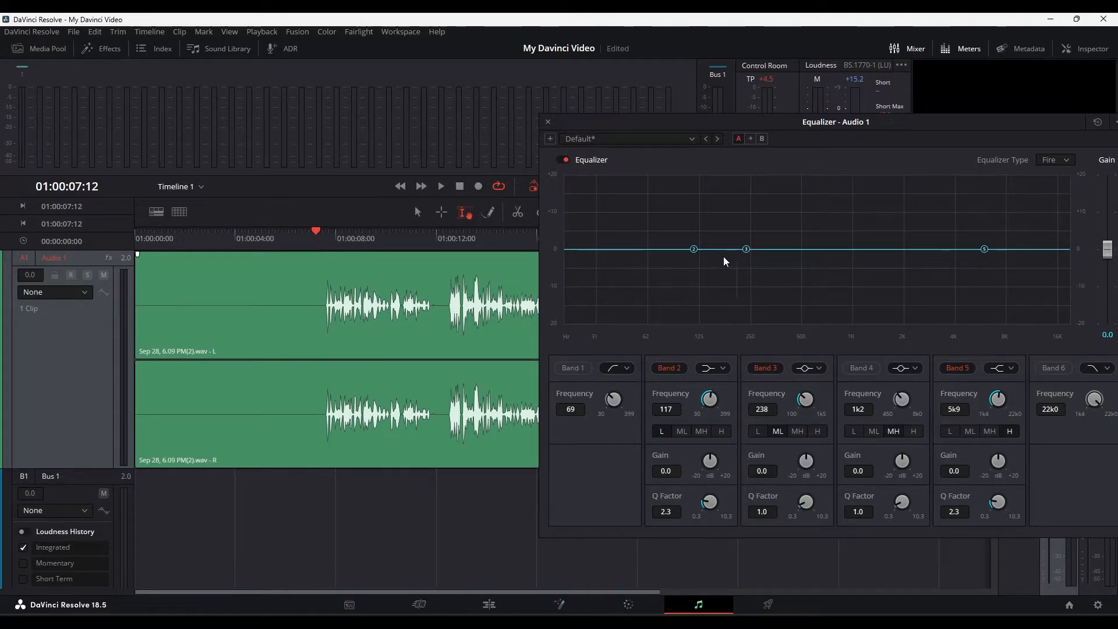
{"action": "key", "text": "space"}
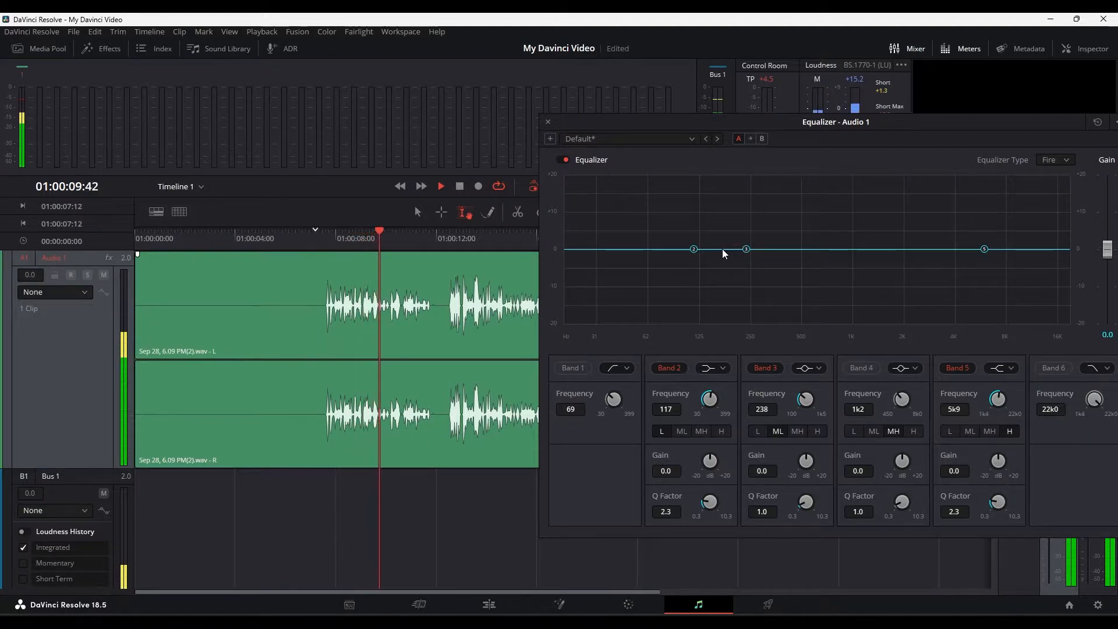
{"action": "left_click_drag", "start_coordinate": [704, 249], "coordinate": [701, 250]}
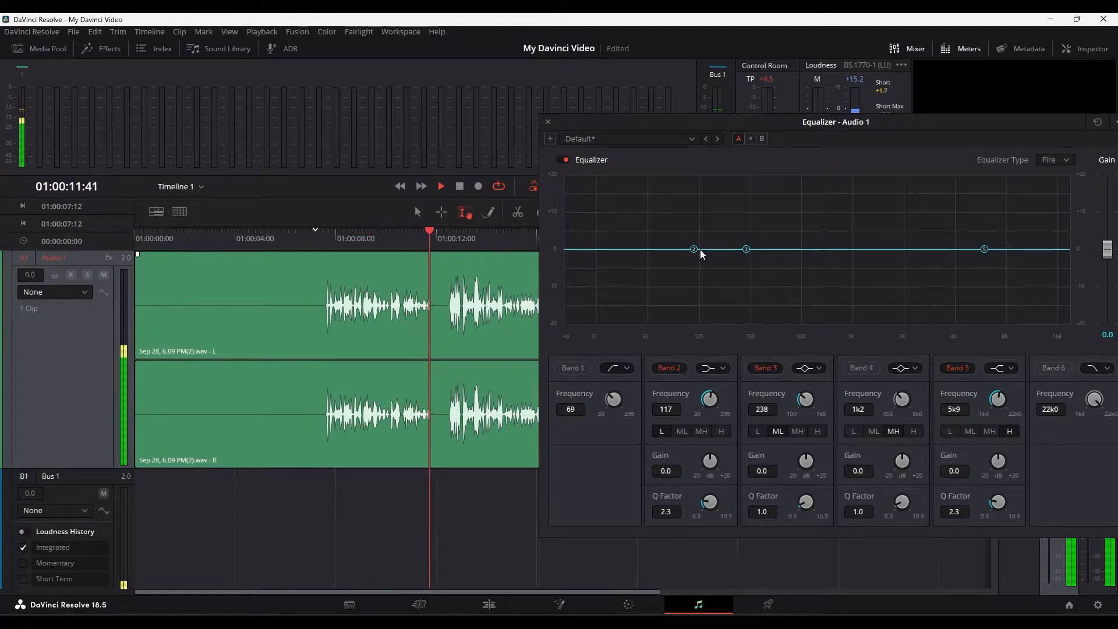
{"action": "key", "text": "space"}
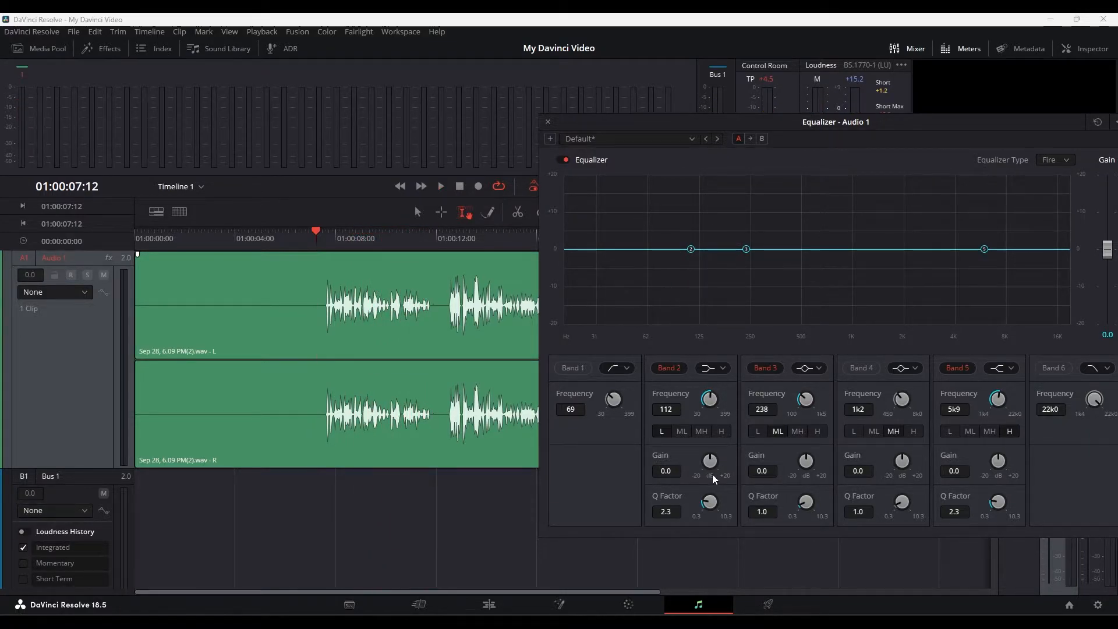
Boost the low end with equalizer Band 2, setting its gain to +7.6 dB and its frequency to 110.
{"action": "mouse_move", "coordinate": [691, 251]}
{"action": "left_mouse_down"}
{"action": "mouse_move", "coordinate": [688, 213]}
{"action": "mouse_move", "coordinate": [708, 218]}
{"action": "left_mouse_up"}
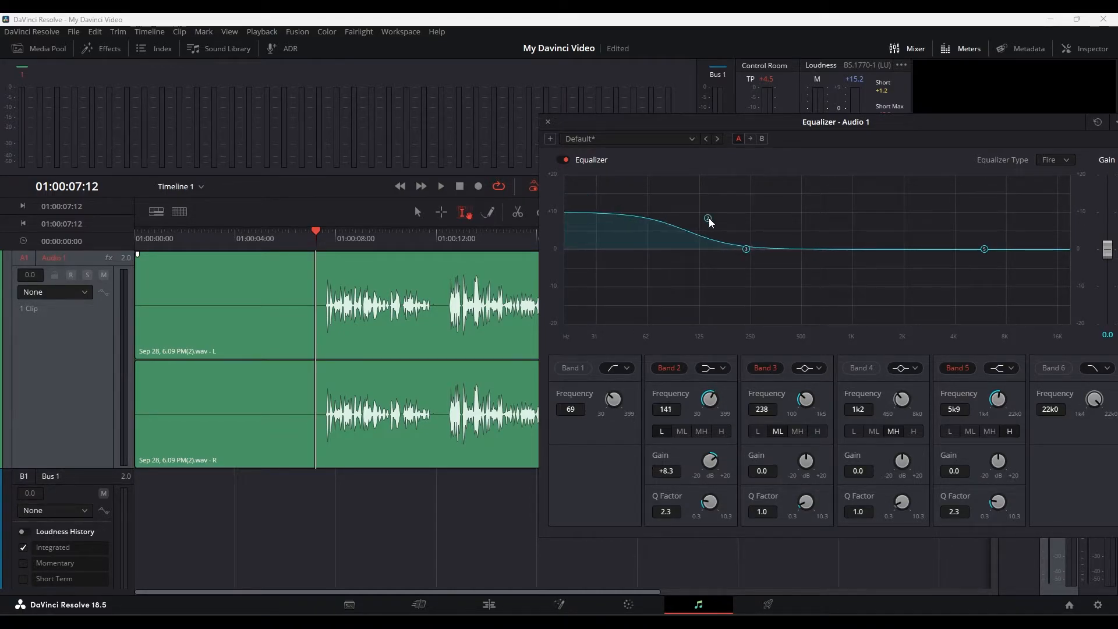
{"action": "double_click", "coordinate": [709, 461]}
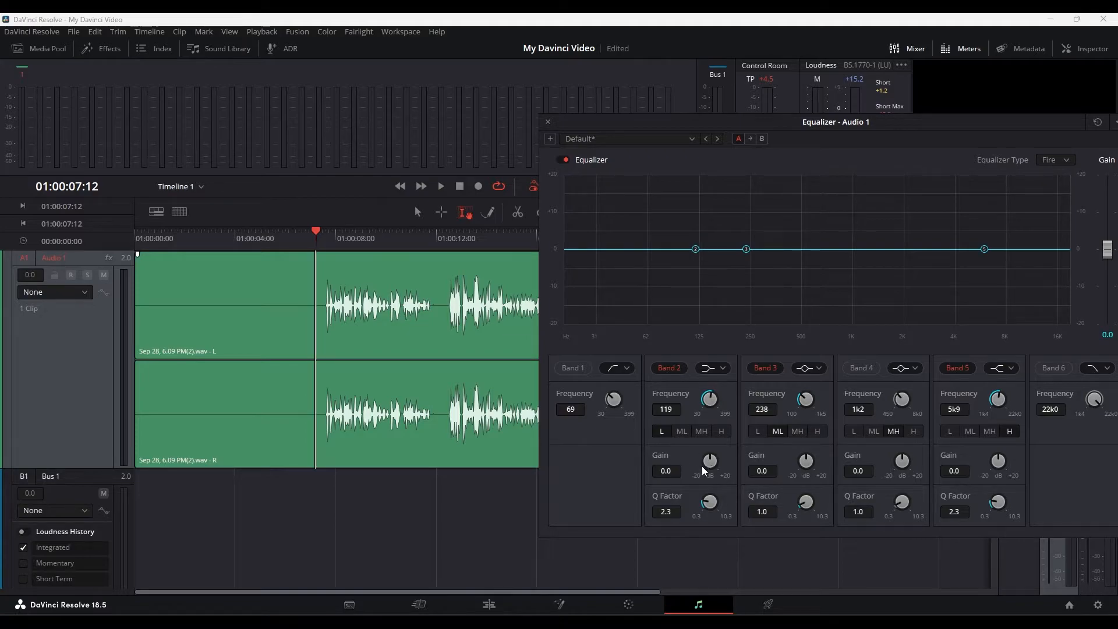
{"action": "left_click_drag", "start_coordinate": [712, 464], "coordinate": [743, 464]}
{"action": "left_click_drag", "start_coordinate": [711, 399], "coordinate": [766, 401]}
{"action": "key", "text": "ctrl+z"}
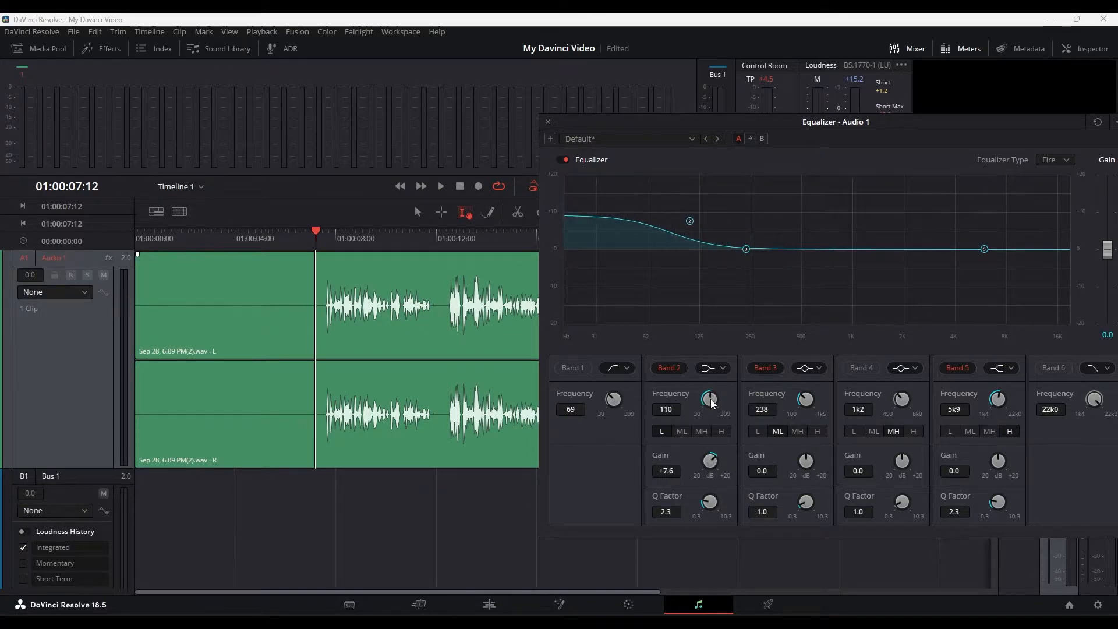
Undo the last Band 2 boost and raise the band's gain again to +7.5 dB while playing the speech.
{"action": "key", "text": "ctrl+z"}
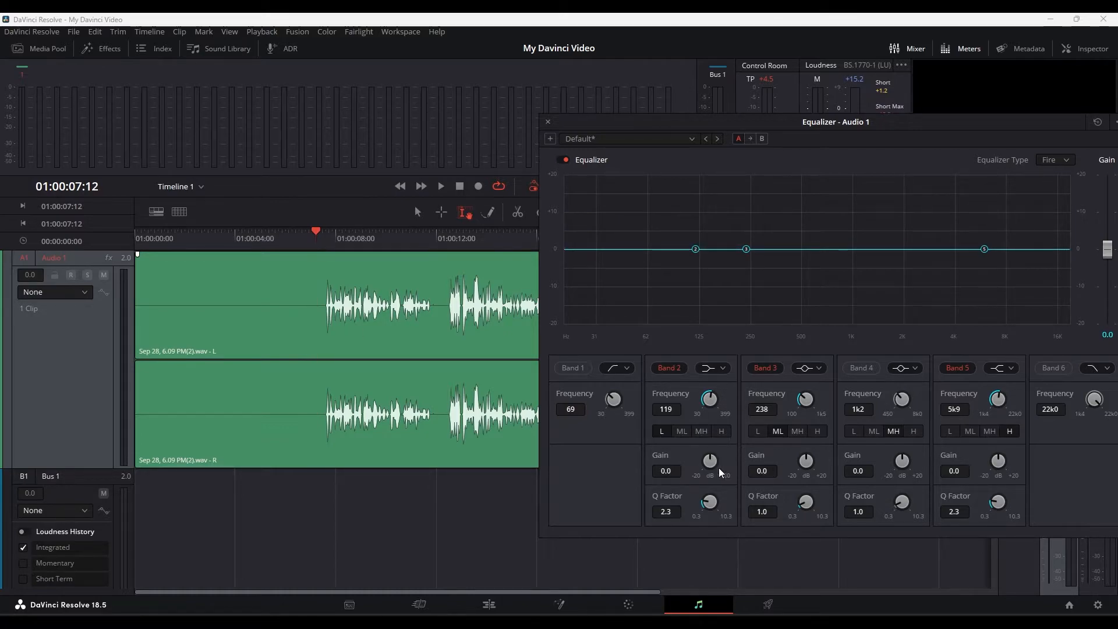
{"action": "key", "text": "space"}
{"action": "left_click_drag", "start_coordinate": [712, 464], "coordinate": [748, 463]}
{"action": "key", "text": "space"}
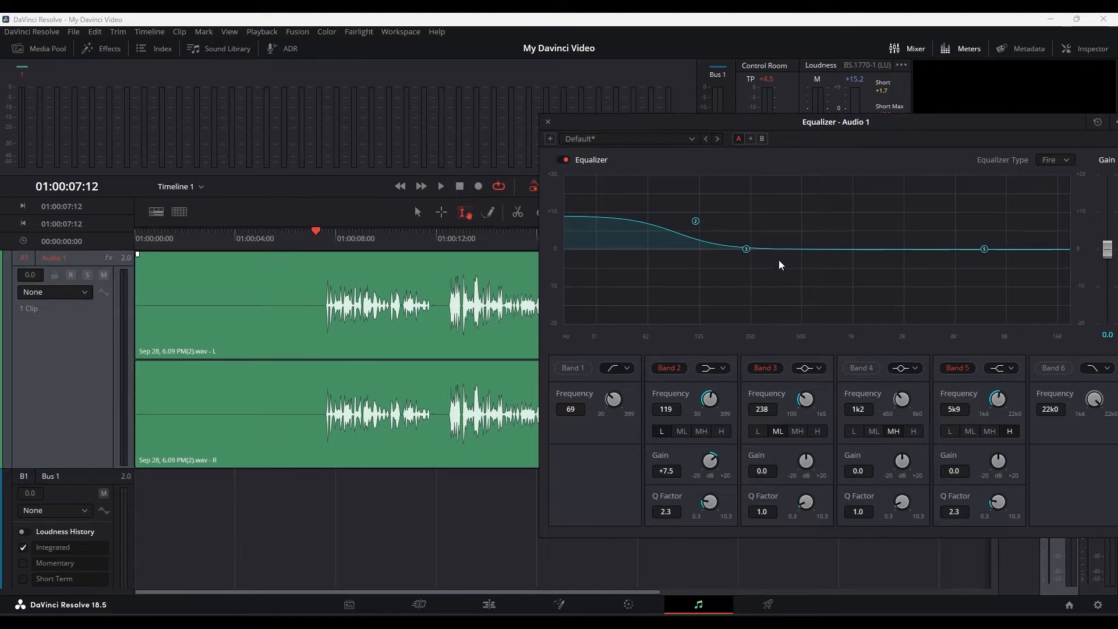
Set the equalizer's Band 2 frequency to 217 and listen to the speech.
{"action": "left_click_drag", "start_coordinate": [712, 400], "coordinate": [677, 419]}
{"action": "key", "text": "space"}
{"action": "scroll", "coordinate": [720, 407], "scroll_direction": "up", "scroll_amount": 2}
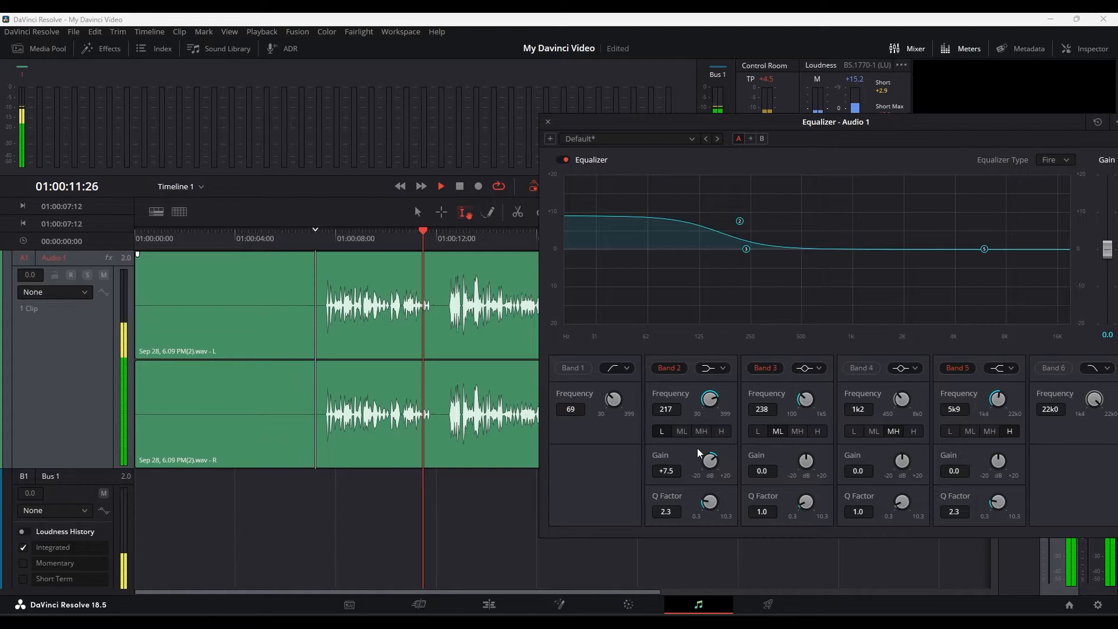
{"action": "key", "text": "space"}
Compare the speech with the Audio 1 equalizer switched off and back on during playback.
{"action": "left_click", "coordinate": [563, 161]}
{"action": "key", "text": "space"}
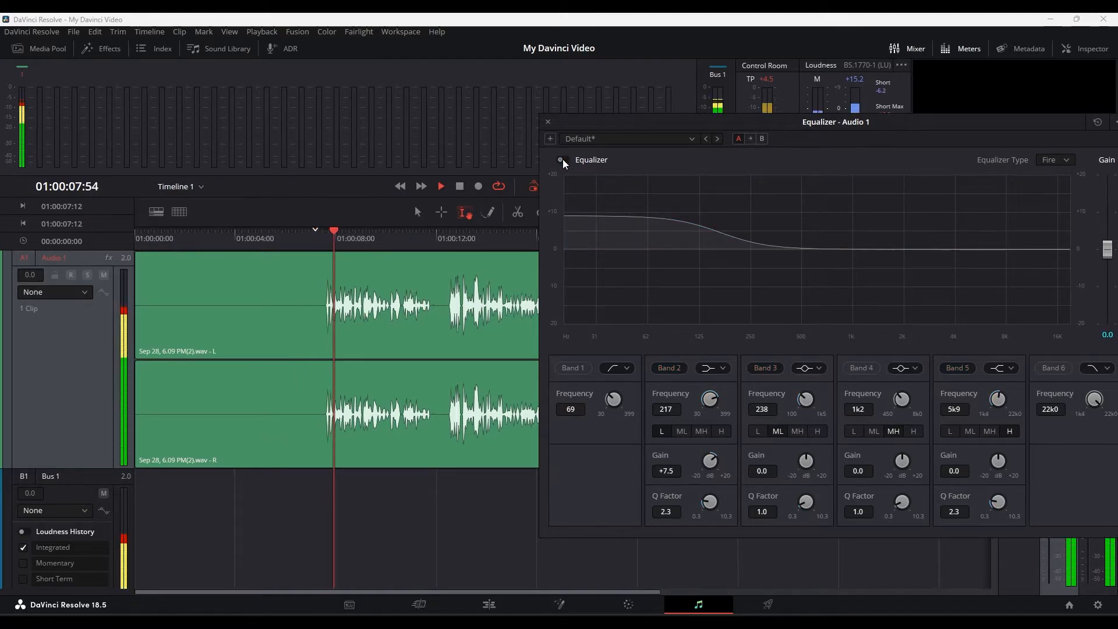
{"action": "left_click", "coordinate": [563, 161]}
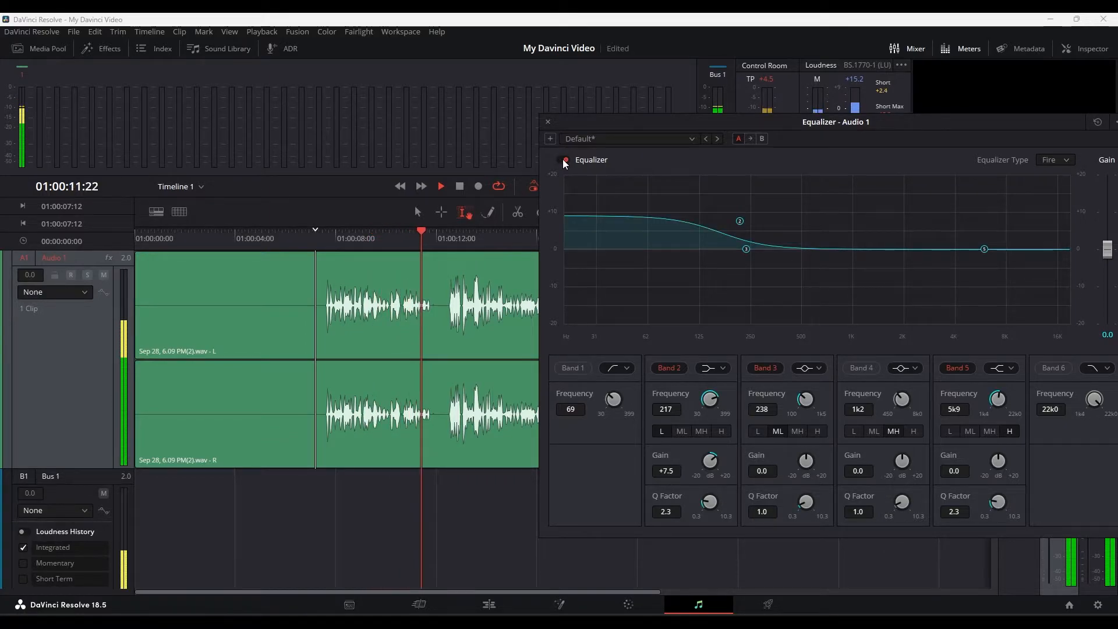
{"action": "key", "text": "space"}
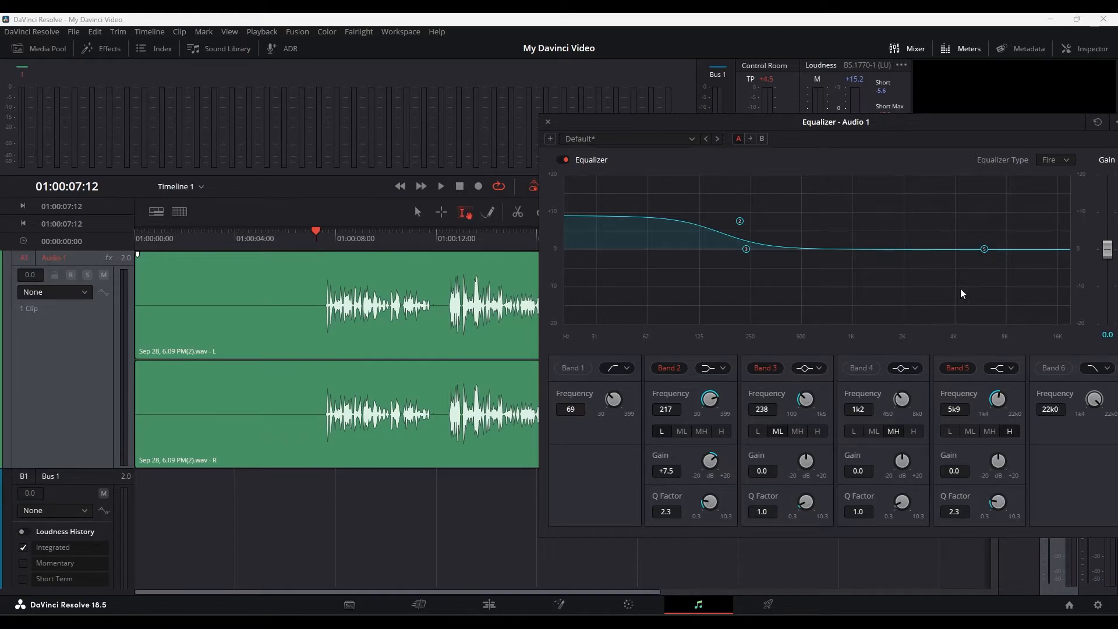
Boost the high end with equalizer Band 5, trying a gain of +10.7 dB and settling on +4.1 dB during playback.
{"action": "key", "text": "space"}
{"action": "left_click_drag", "start_coordinate": [1000, 464], "coordinate": [1060, 475]}
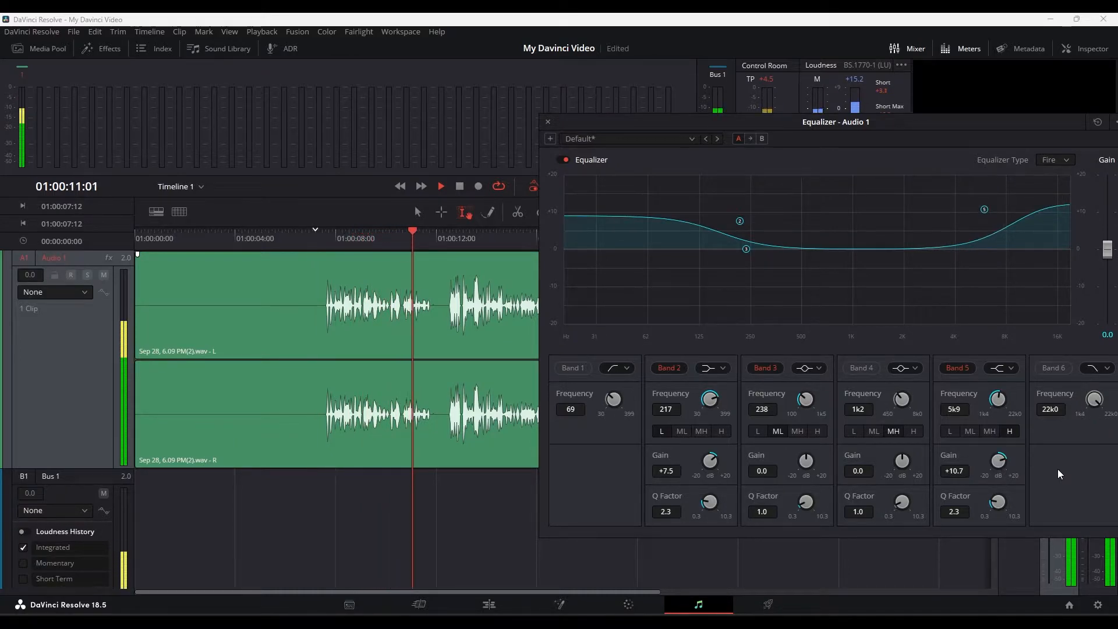
{"action": "key", "text": "space"}
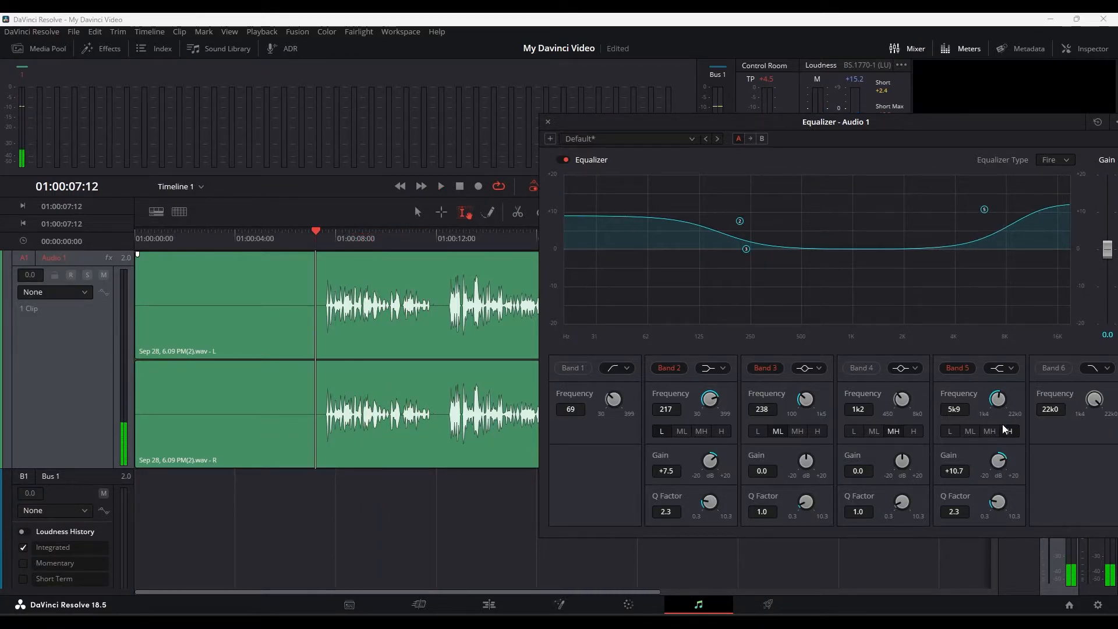
{"action": "left_click_drag", "start_coordinate": [1000, 461], "coordinate": [970, 466]}
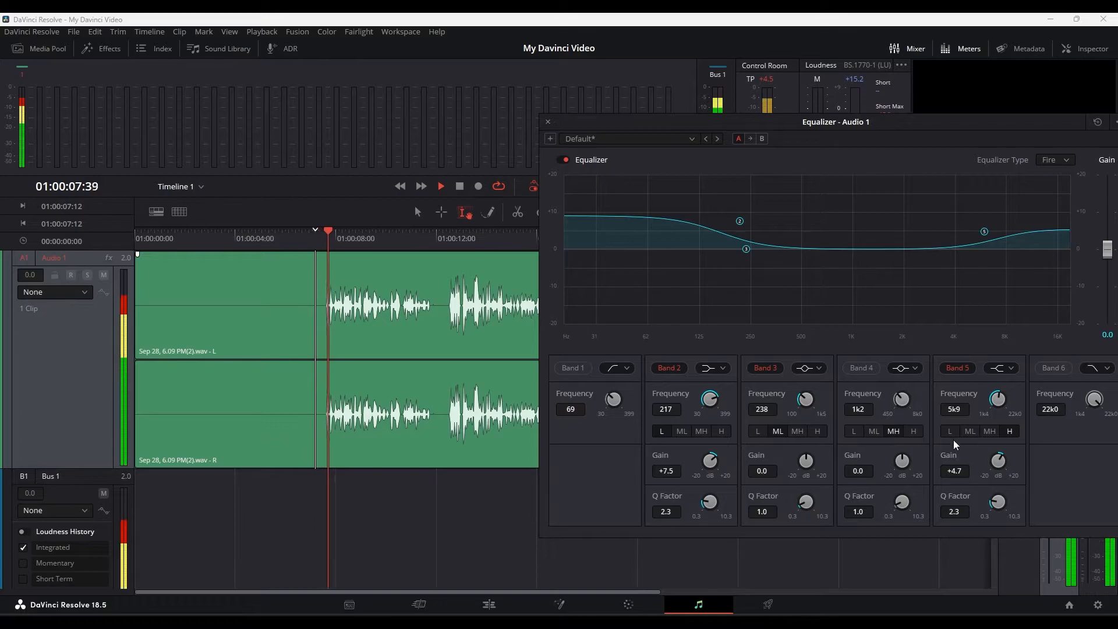
{"action": "left_click_drag", "start_coordinate": [1001, 464], "coordinate": [1000, 463]}
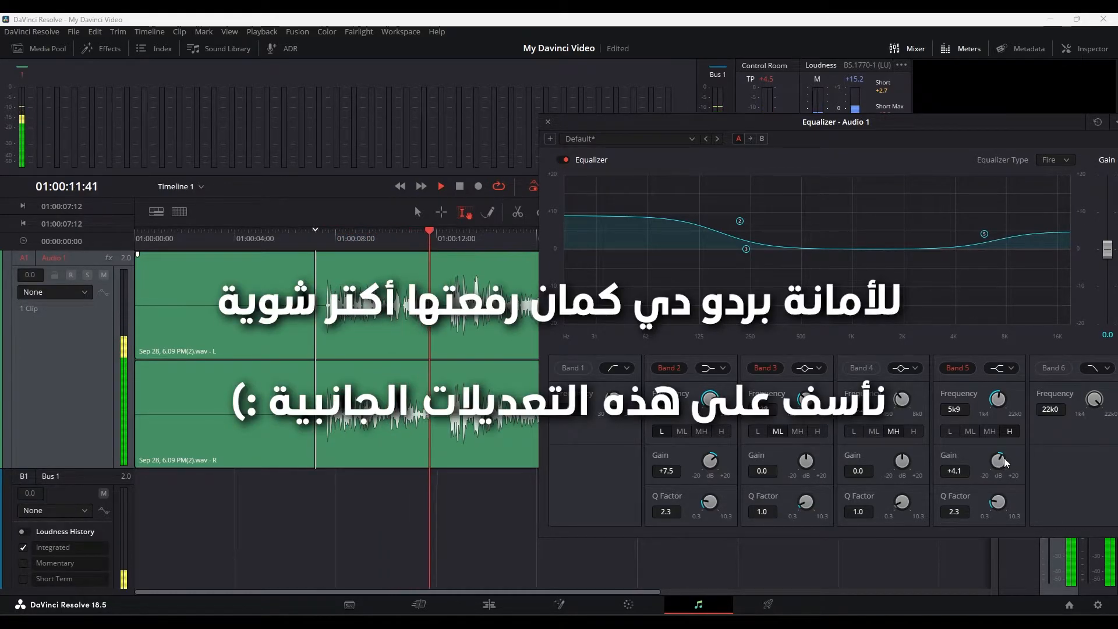
{"action": "key", "text": "space"}
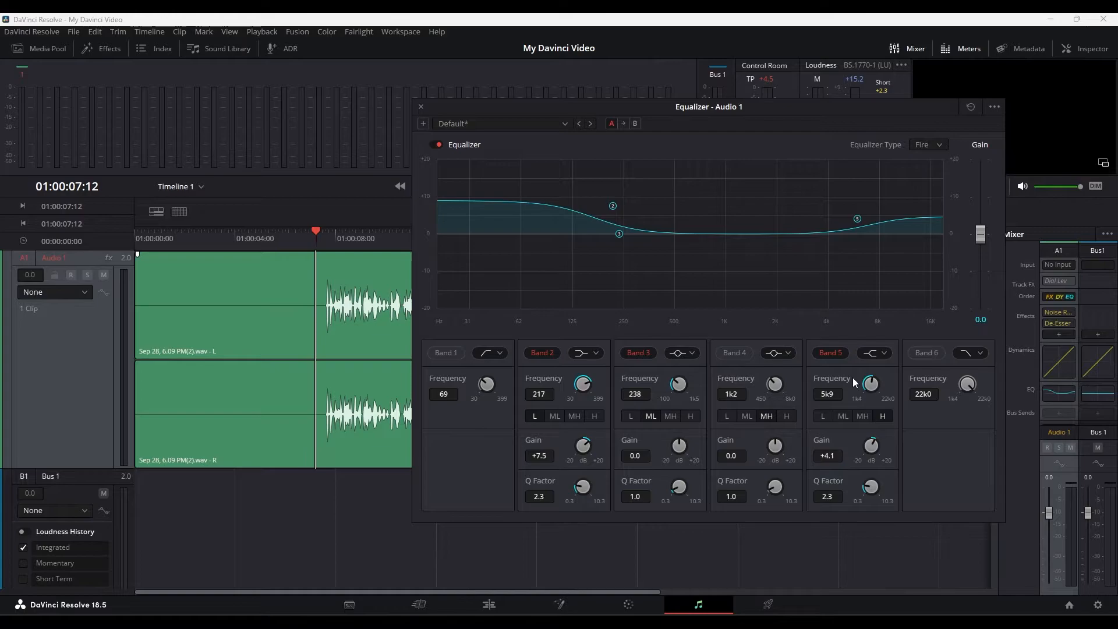
Close the equalizer and add the Vocal Channel effect to the Audio 1 track.
{"action": "left_click", "coordinate": [419, 107]}
{"action": "left_click", "coordinate": [1057, 338]}
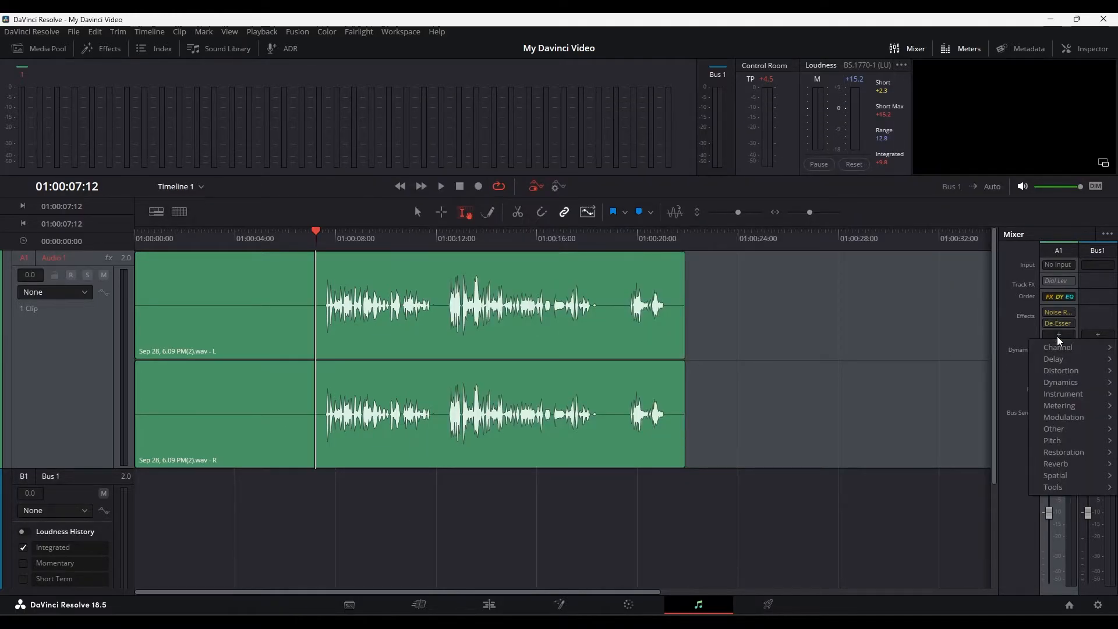
{"action": "mouse_move", "coordinate": [1059, 347]}
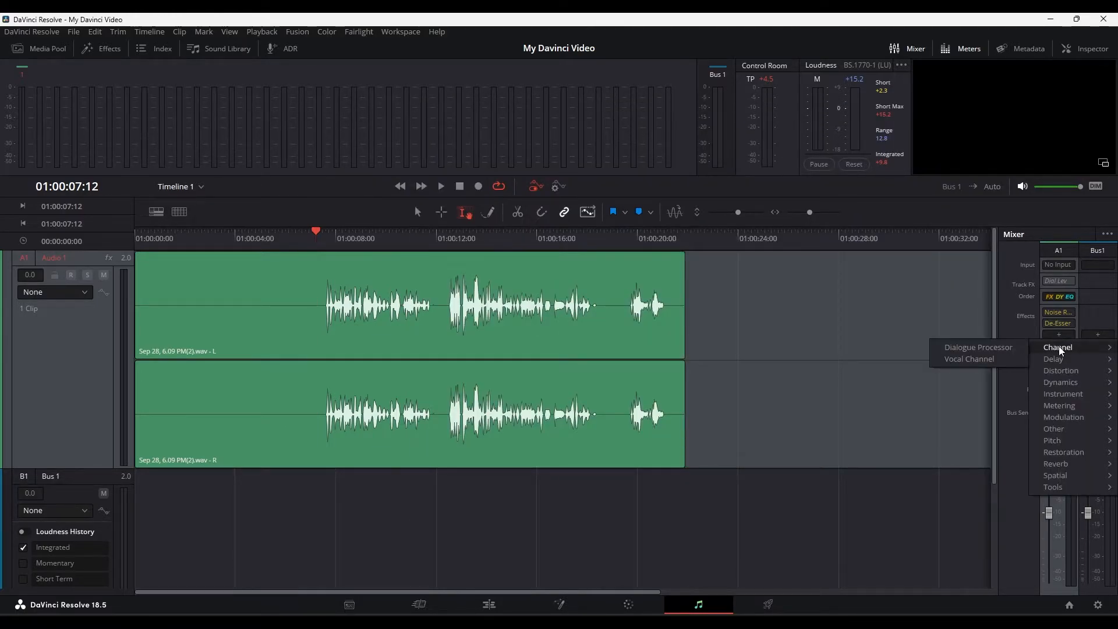
{"action": "left_click", "coordinate": [984, 361]}
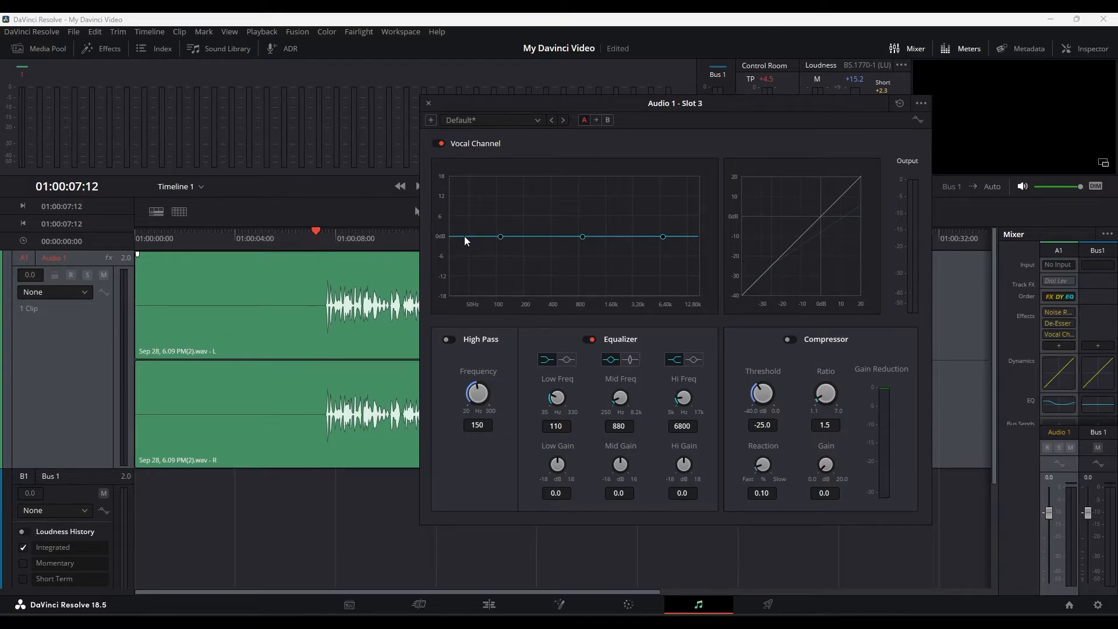
Enable the Vocal Channel's High Pass filter, set its frequency to 100 with the waveform in view, and play the speech.
{"action": "left_click", "coordinate": [450, 340]}
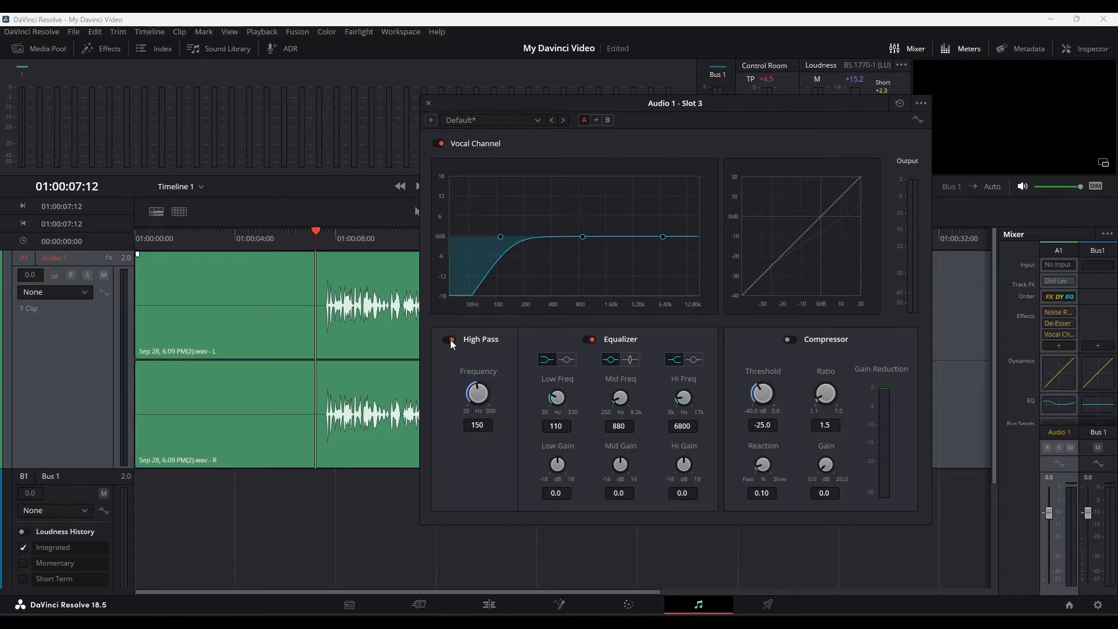
{"action": "left_click_drag", "start_coordinate": [481, 391], "coordinate": [382, 404]}
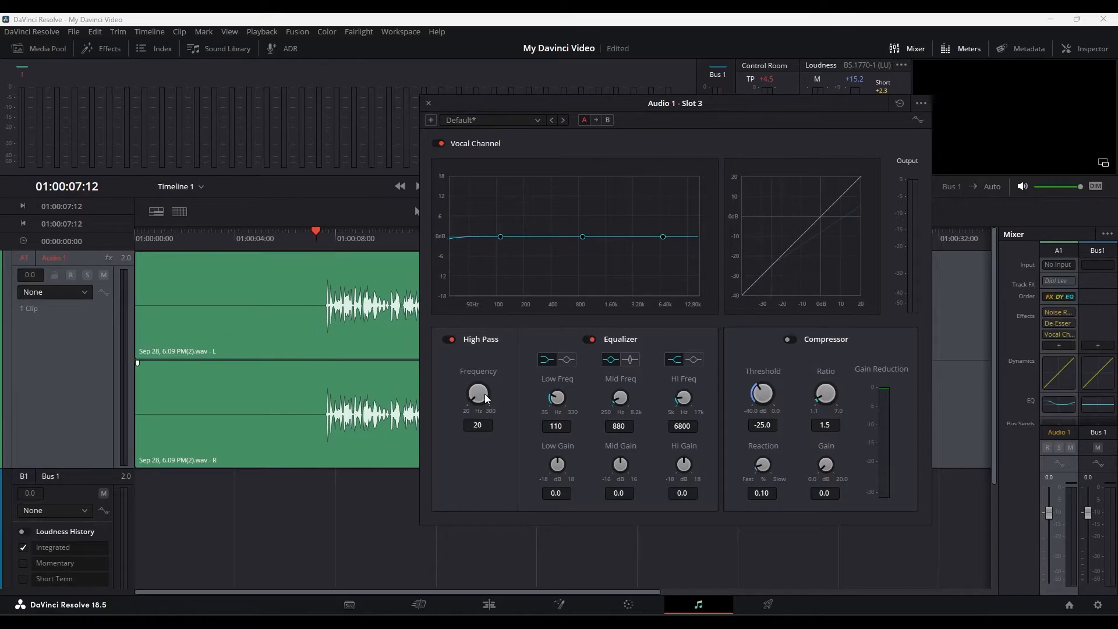
{"action": "left_click_drag", "start_coordinate": [658, 111], "coordinate": [793, 110]}
{"action": "mouse_move", "coordinate": [607, 398]}
{"action": "left_mouse_down"}
{"action": "mouse_move", "coordinate": [628, 395]}
{"action": "mouse_move", "coordinate": [565, 396]}
{"action": "mouse_move", "coordinate": [583, 387]}
{"action": "mouse_move", "coordinate": [626, 400]}
{"action": "mouse_move", "coordinate": [656, 396]}
{"action": "mouse_move", "coordinate": [616, 393]}
{"action": "mouse_move", "coordinate": [714, 394]}
{"action": "mouse_move", "coordinate": [600, 396]}
{"action": "mouse_move", "coordinate": [615, 394]}
{"action": "left_mouse_up"}
{"action": "key", "text": "space"}
{"action": "key", "text": "space"}
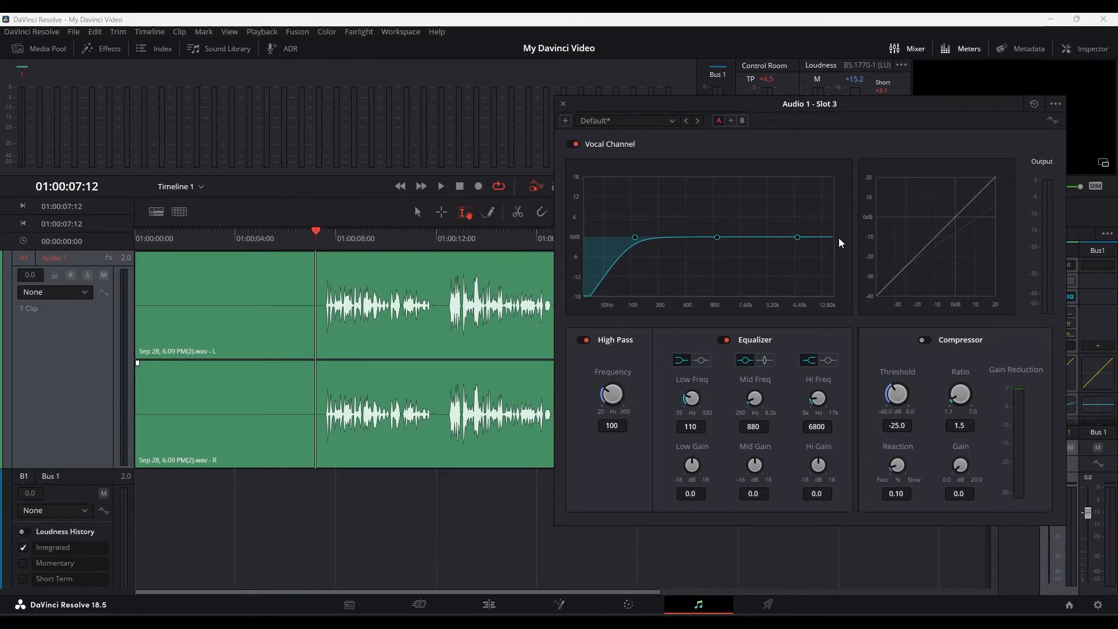
Set the Vocal Channel equalizer's Hi Gain to -18.0, Hi Freq to 11999 and Mid Freq to 999 while playing the speech.
{"action": "left_click_drag", "start_coordinate": [818, 465], "coordinate": [708, 467]}
{"action": "left_click_drag", "start_coordinate": [831, 401], "coordinate": [1096, 414]}
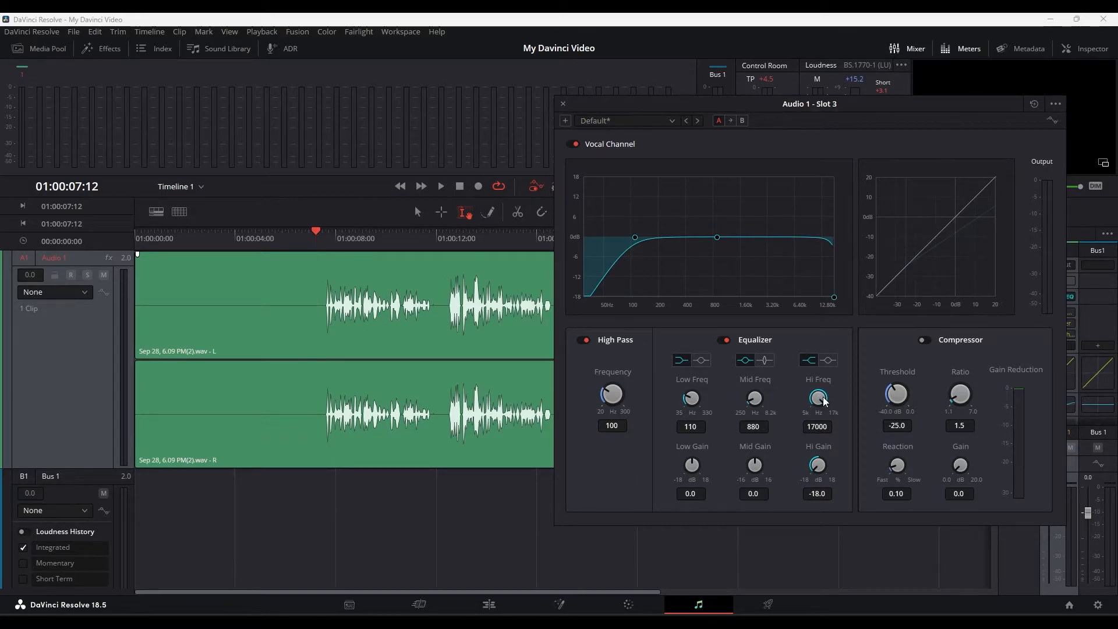
{"action": "key", "text": "space"}
{"action": "left_click_drag", "start_coordinate": [825, 401], "coordinate": [798, 418]}
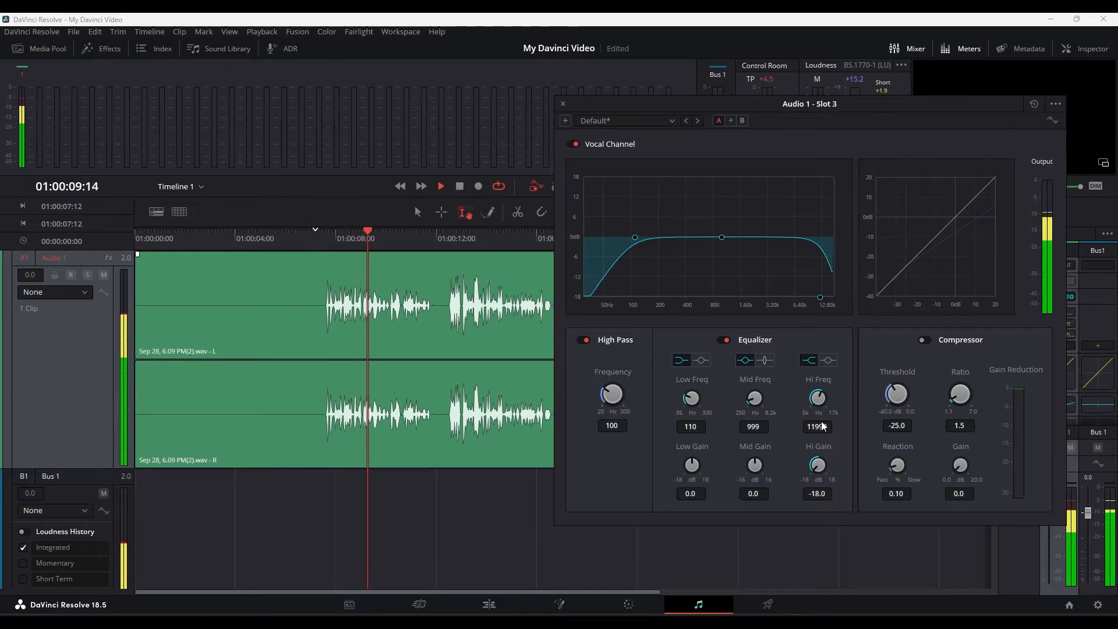
{"action": "key", "text": "space"}
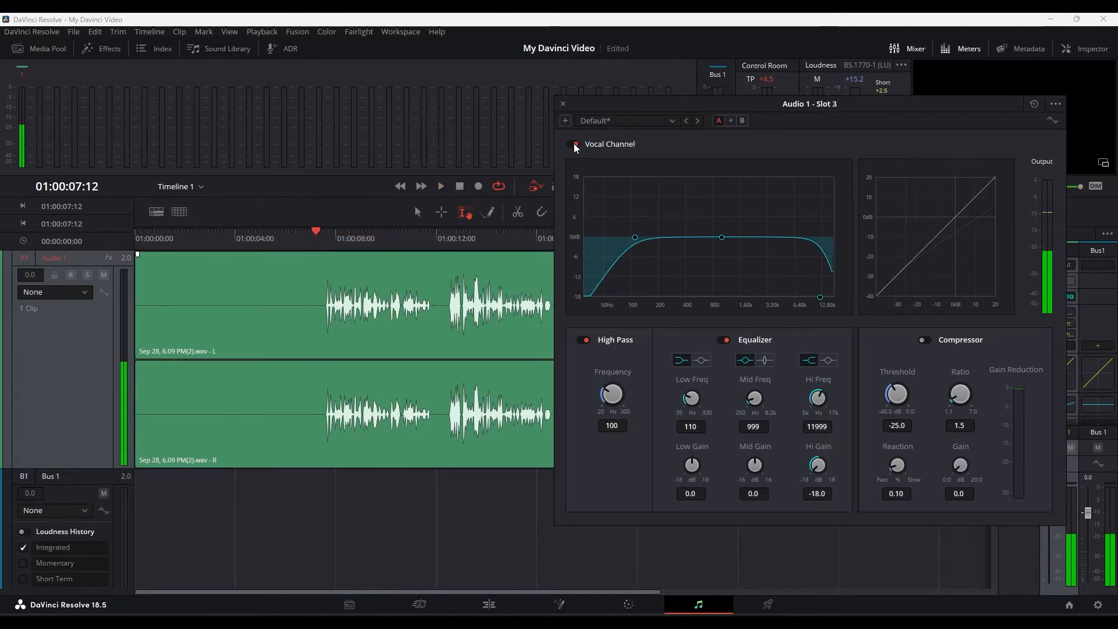
Compare the speech with the Vocal Channel effect switched off and back on during playback.
{"action": "left_click", "coordinate": [575, 143]}
{"action": "key", "text": "space"}
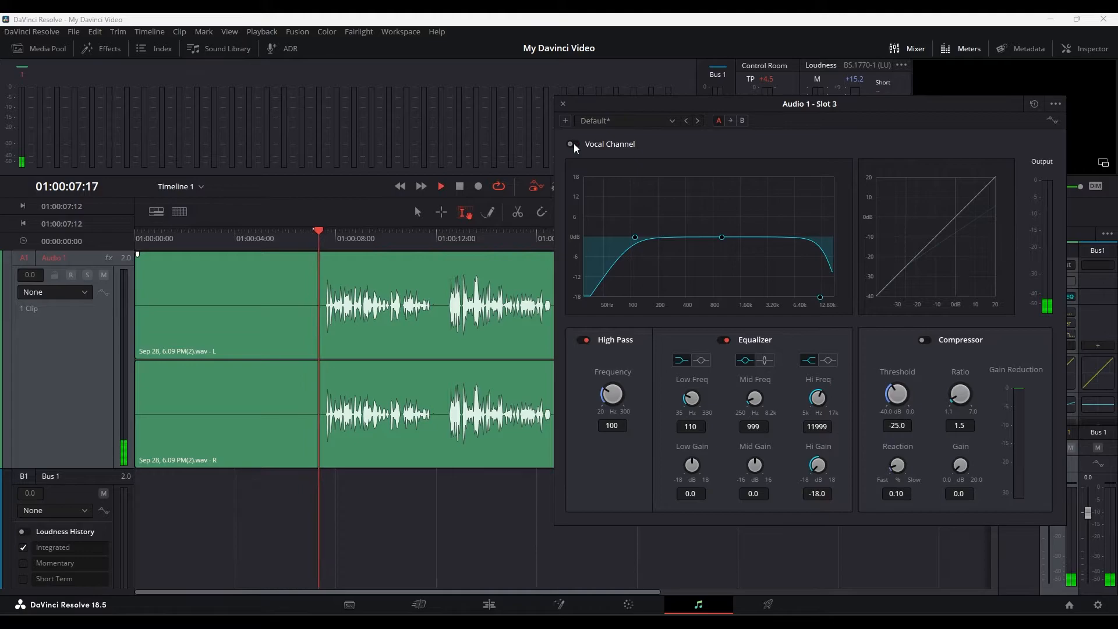
{"action": "left_click", "coordinate": [575, 143]}
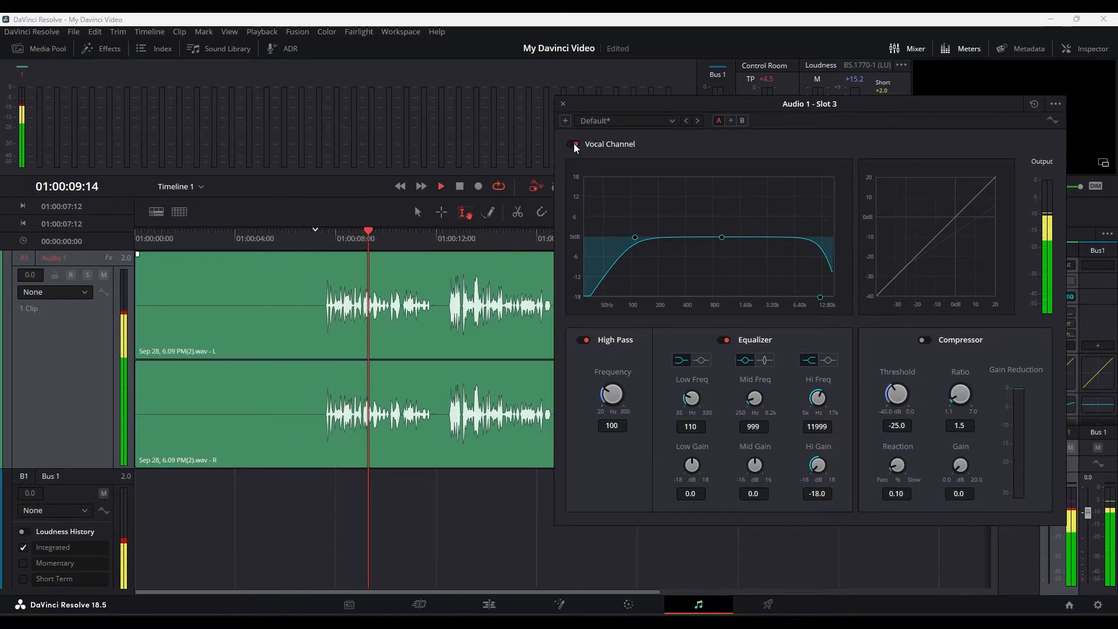
{"action": "key", "text": "space"}
{"action": "left_click", "coordinate": [574, 143]}
{"action": "left_click", "coordinate": [574, 143]}
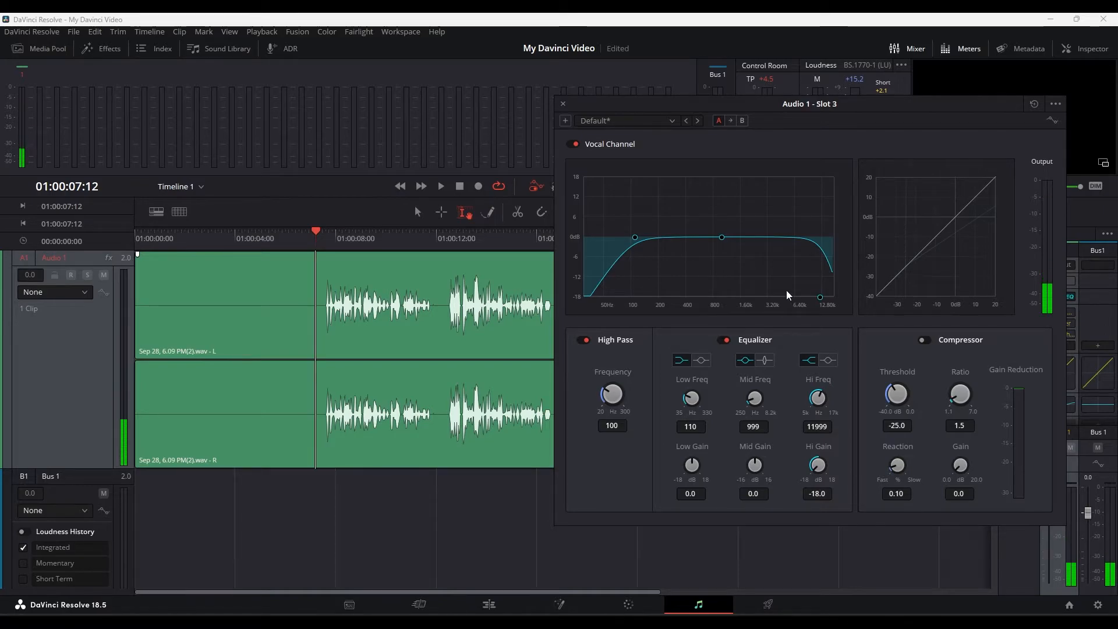
Close the Vocal Channel, reopen the Audio 1 equalizer and set the Band 5 gain to +4.7 dB.
{"action": "left_click", "coordinate": [562, 104]}
{"action": "left_click", "coordinate": [1060, 401]}
{"action": "left_click_drag", "start_coordinate": [872, 446], "coordinate": [876, 449]}
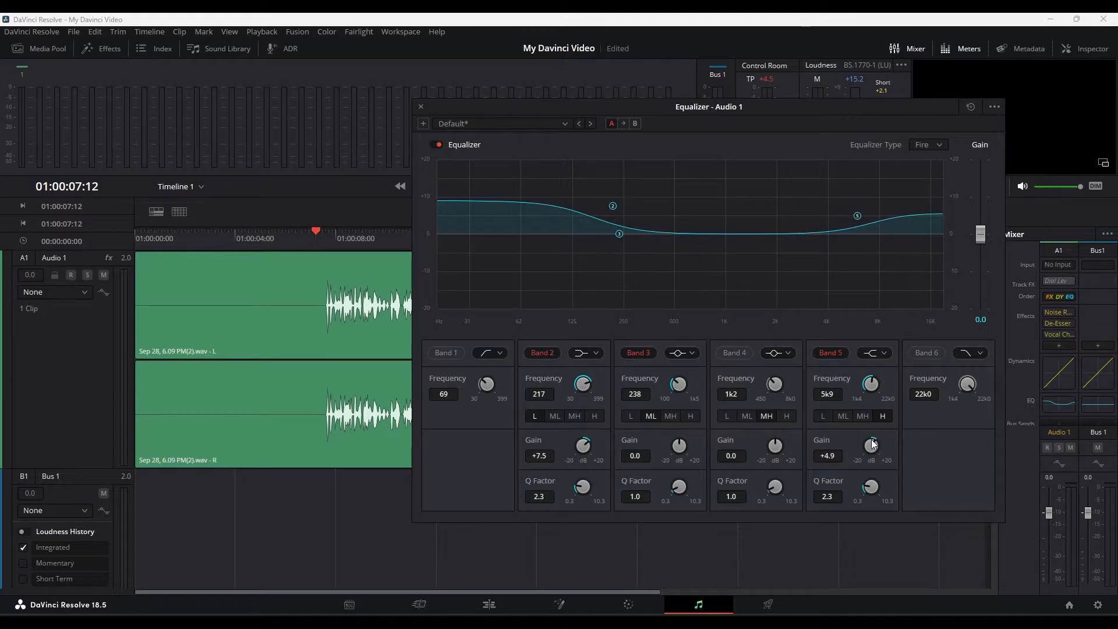
{"action": "left_click_drag", "start_coordinate": [876, 447], "coordinate": [873, 454]}
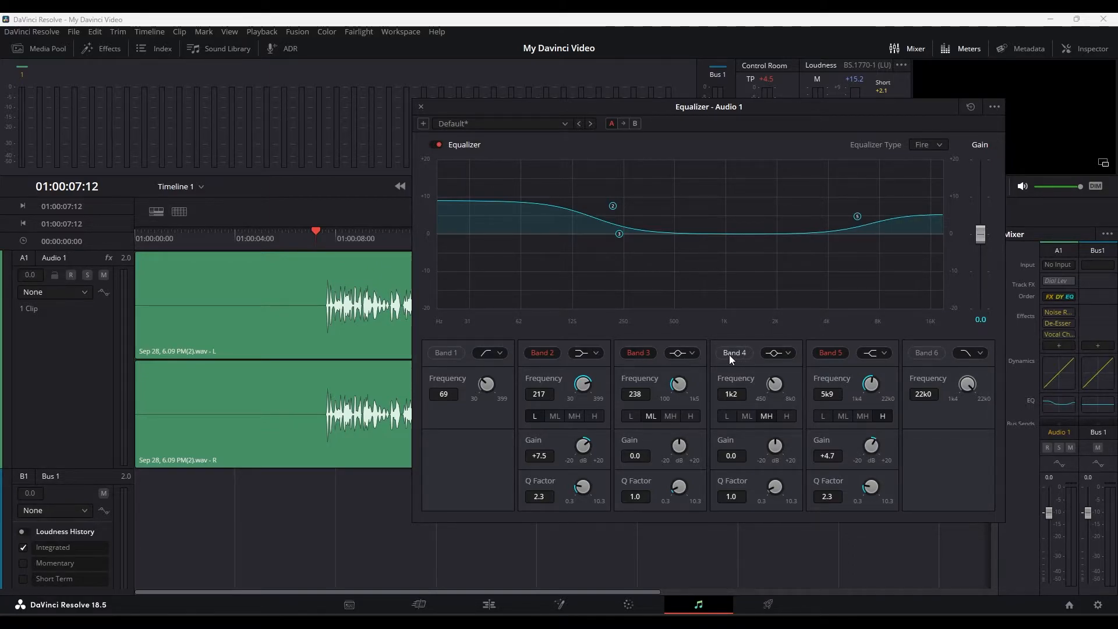
Enable equalizer Band 4 as a narrow bell with gain +12.0 dB, Q Factor 8.6 and frequency 1k1.
{"action": "left_click", "coordinate": [729, 355]}
{"action": "left_click", "coordinate": [778, 353]}
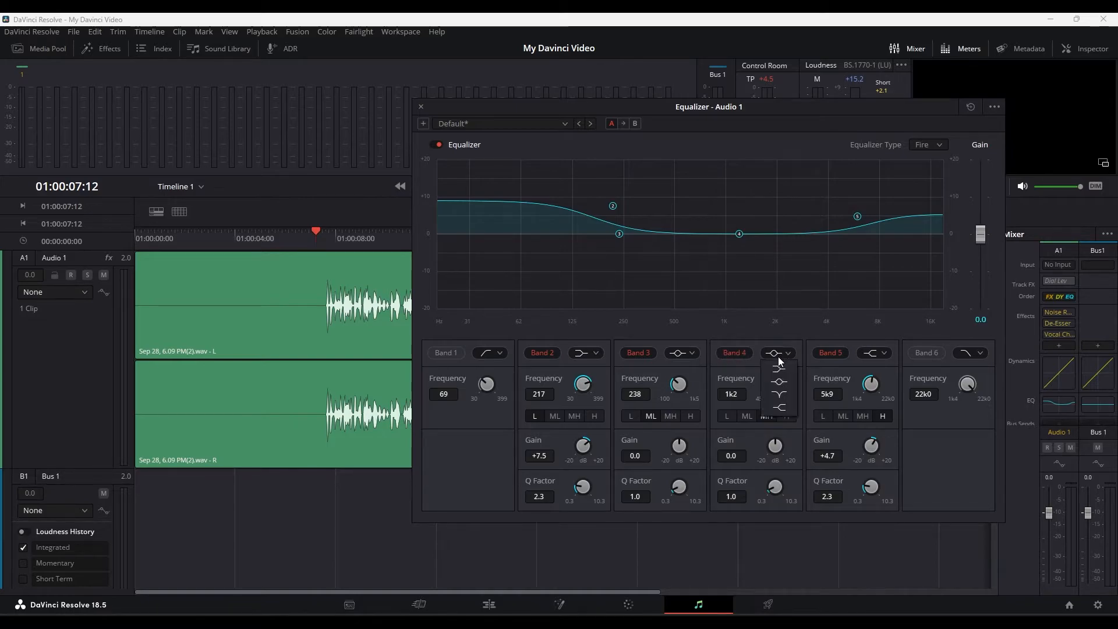
{"action": "left_click", "coordinate": [779, 382]}
{"action": "left_click_drag", "start_coordinate": [777, 447], "coordinate": [834, 458]}
{"action": "left_click_drag", "start_coordinate": [774, 487], "coordinate": [817, 494]}
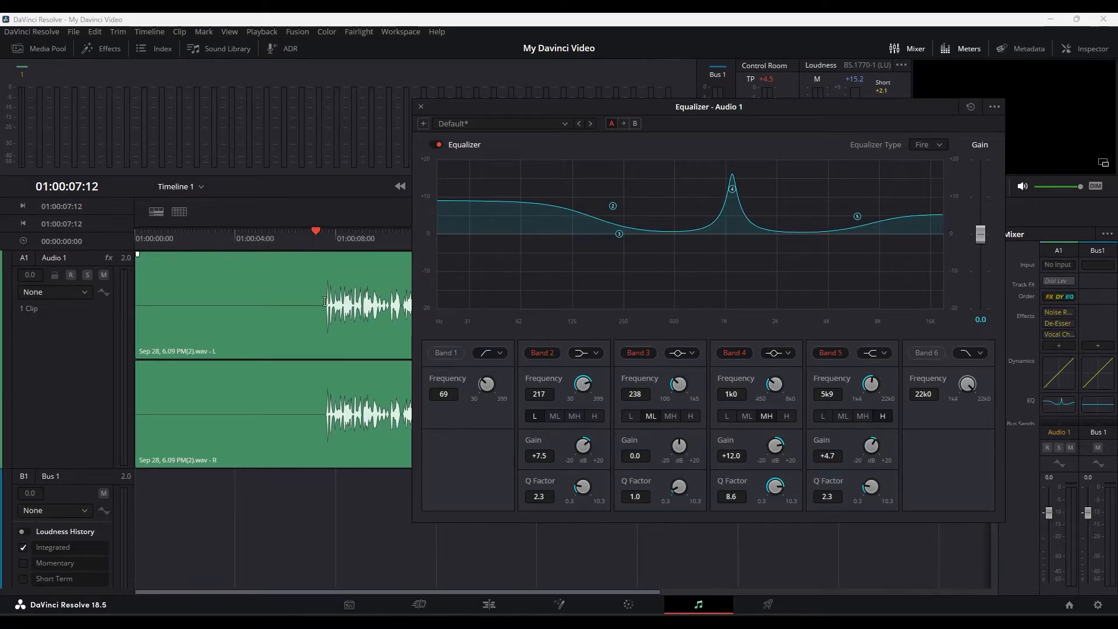
{"action": "mouse_move", "coordinate": [776, 387]}
{"action": "left_mouse_down"}
{"action": "mouse_move", "coordinate": [794, 387]}
{"action": "mouse_move", "coordinate": [774, 387]}
{"action": "left_mouse_up"}
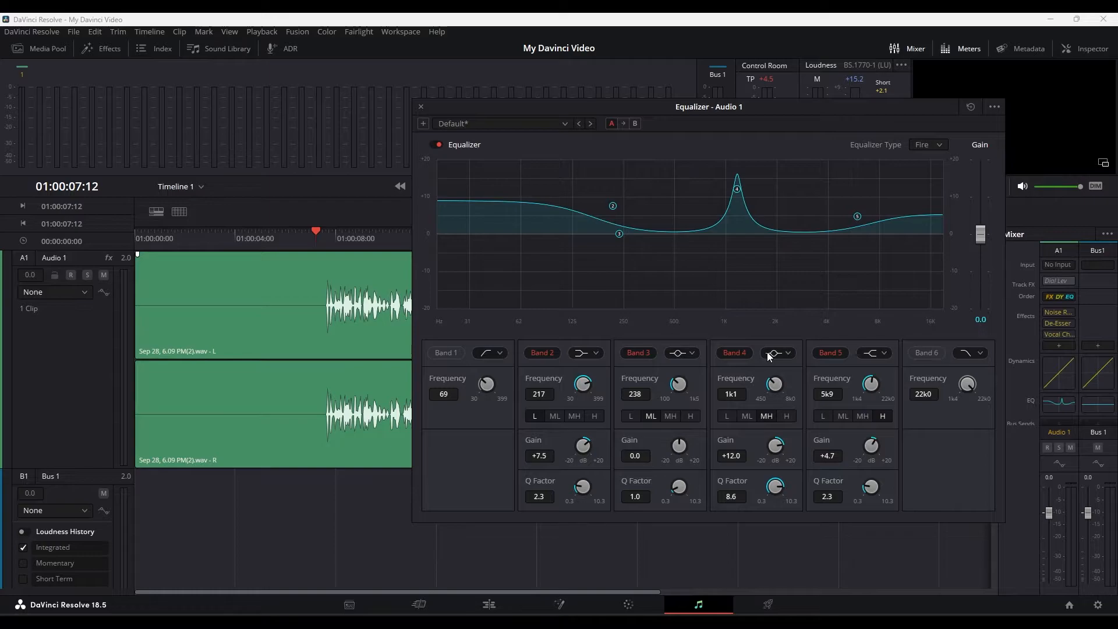
Move the equalizer clear of the waveform and sweep the Band 4 frequency to 1k3 while playing the speech.
{"action": "left_click_drag", "start_coordinate": [720, 115], "coordinate": [841, 103]}
{"action": "key", "text": "space"}
{"action": "left_click_drag", "start_coordinate": [893, 371], "coordinate": [925, 377]}
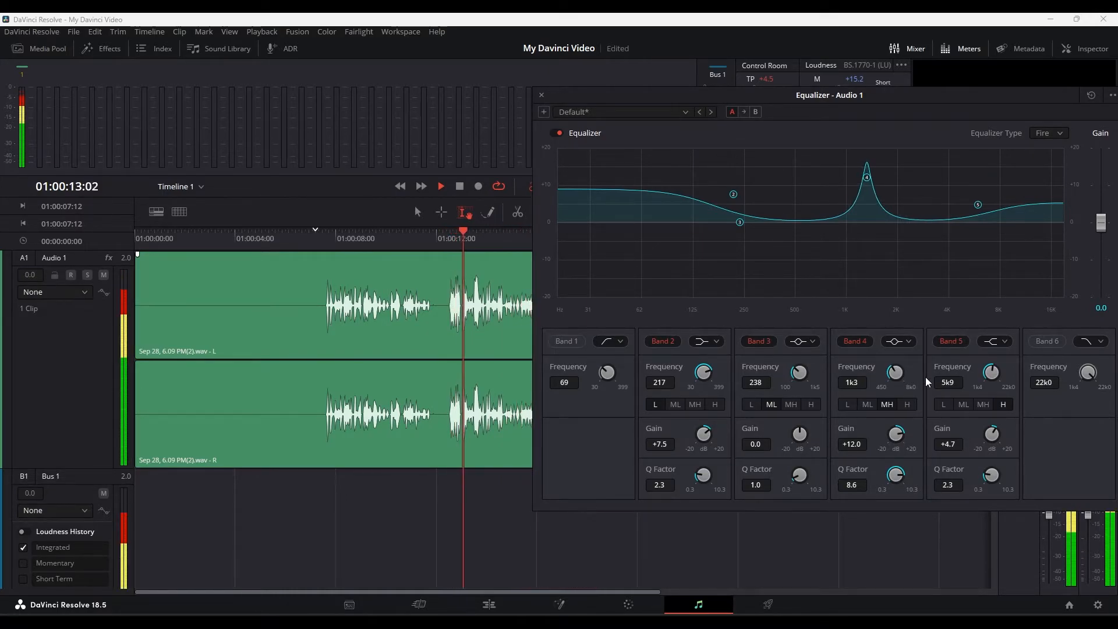
{"action": "key", "text": "space"}
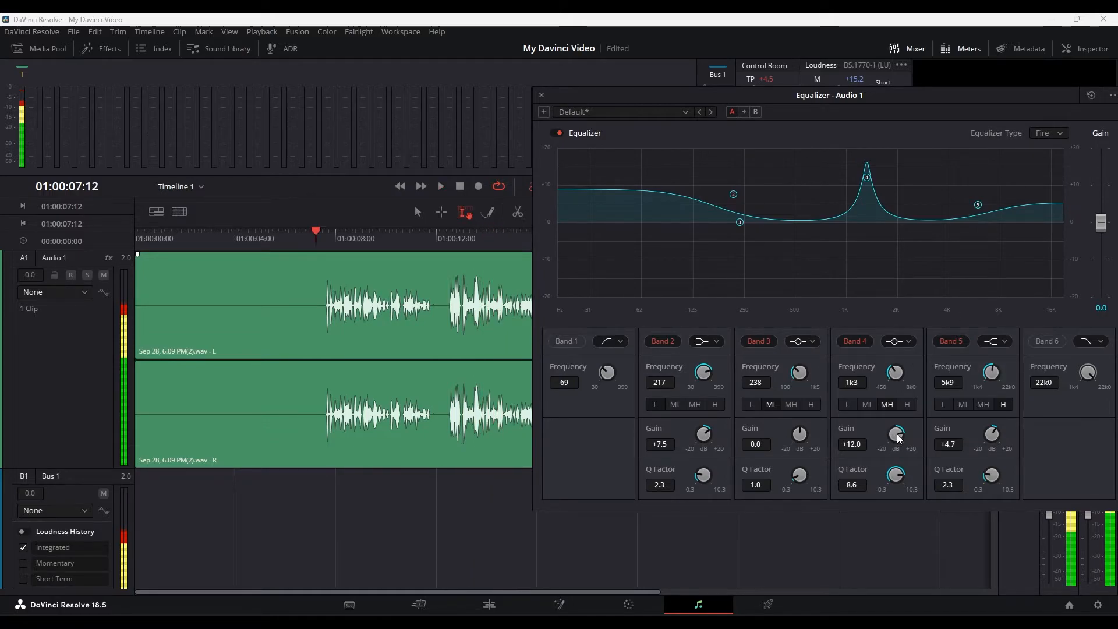
Raise the Band 4 gain to +20.0 dB and play the speech to hear that frequency exaggerated.
{"action": "left_click_drag", "start_coordinate": [899, 438], "coordinate": [954, 437]}
{"action": "key", "text": "space"}
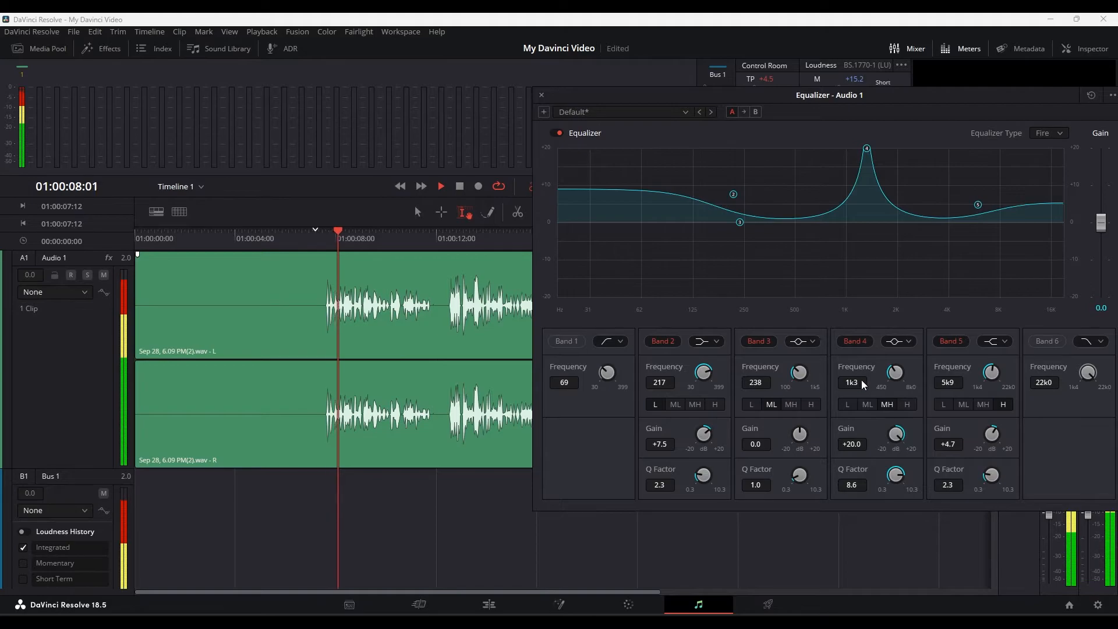
{"action": "key", "text": "space"}
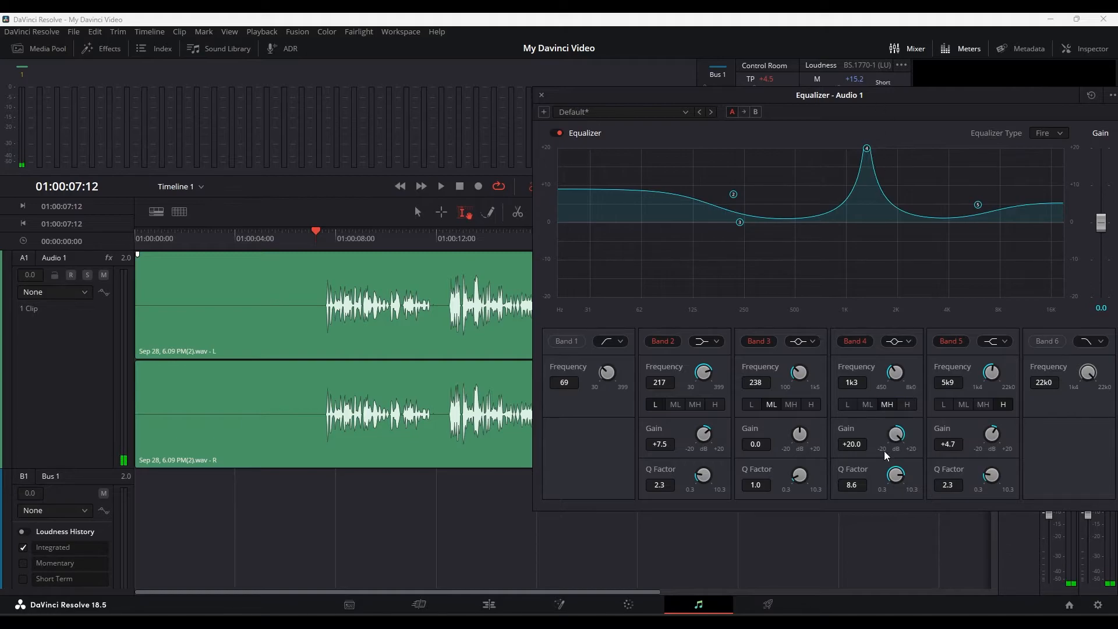
Cut the Band 4 gain to -6.0 dB and play the speech to check it.
{"action": "left_click_drag", "start_coordinate": [896, 434], "coordinate": [790, 432]}
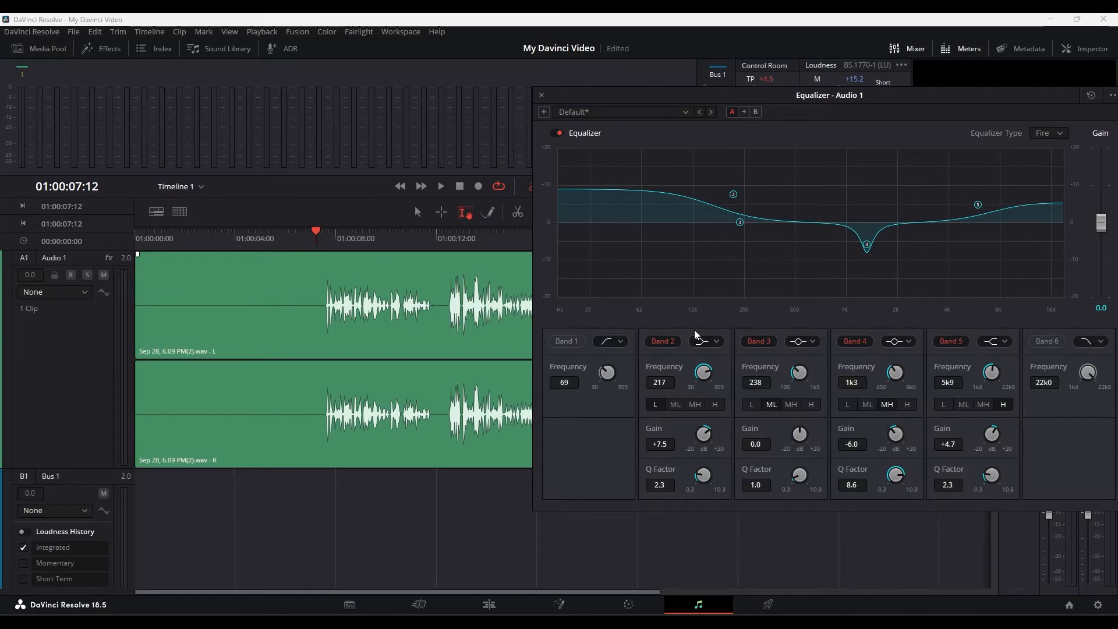
{"action": "key", "text": "space"}
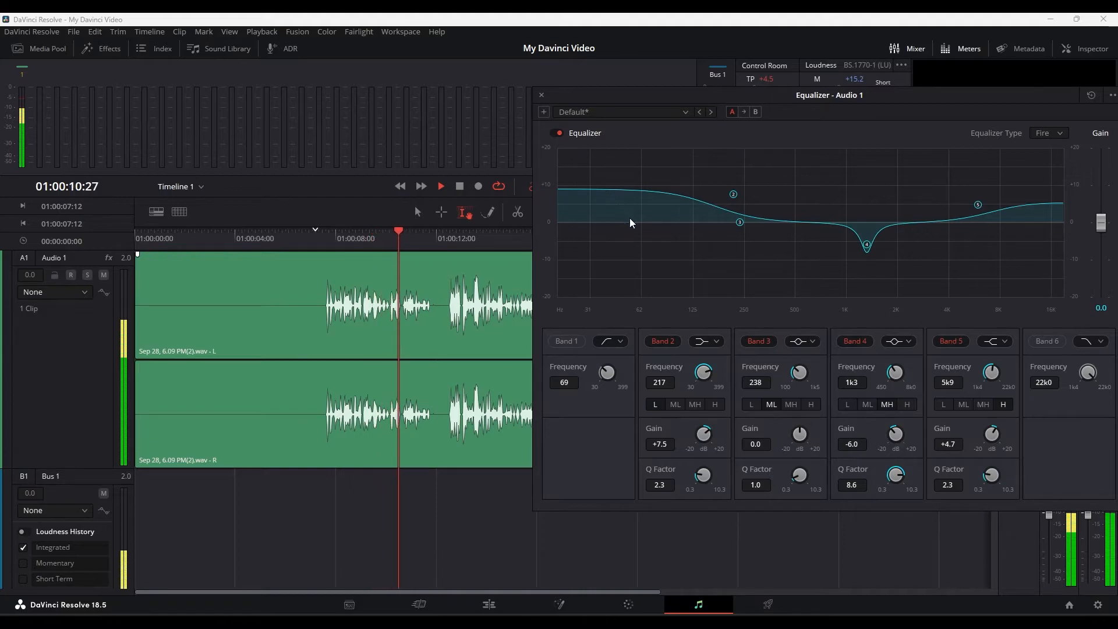
{"action": "key", "text": "space"}
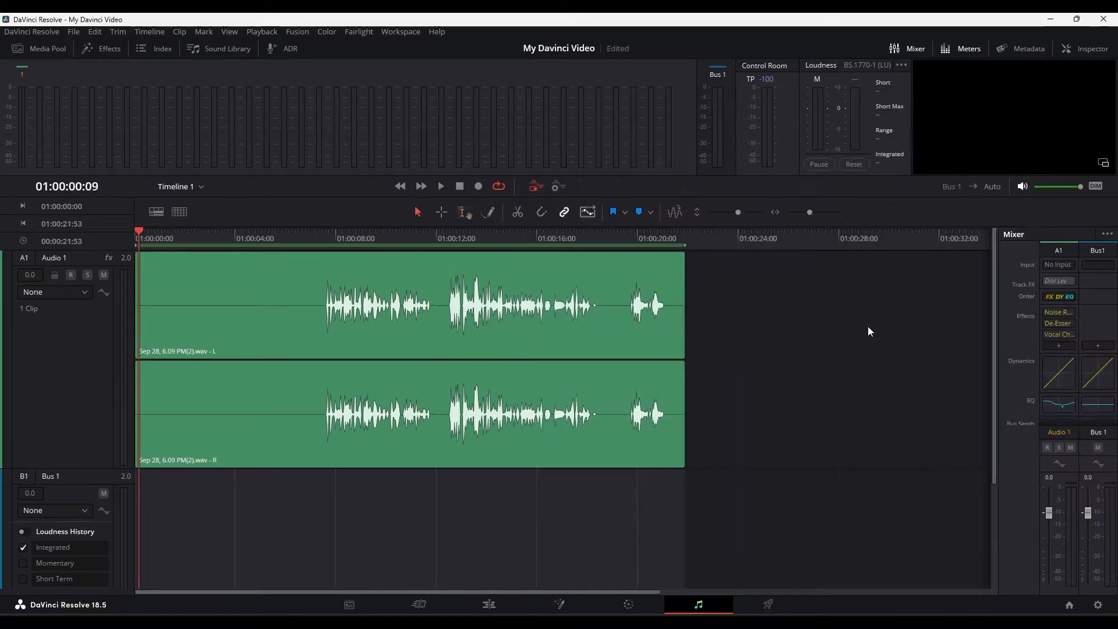
Open the Audio 1 track's Dynamics with the Expander on and raise the Make Up gain to 3.5 while playing the speech.
{"action": "double_click", "coordinate": [1062, 373]}
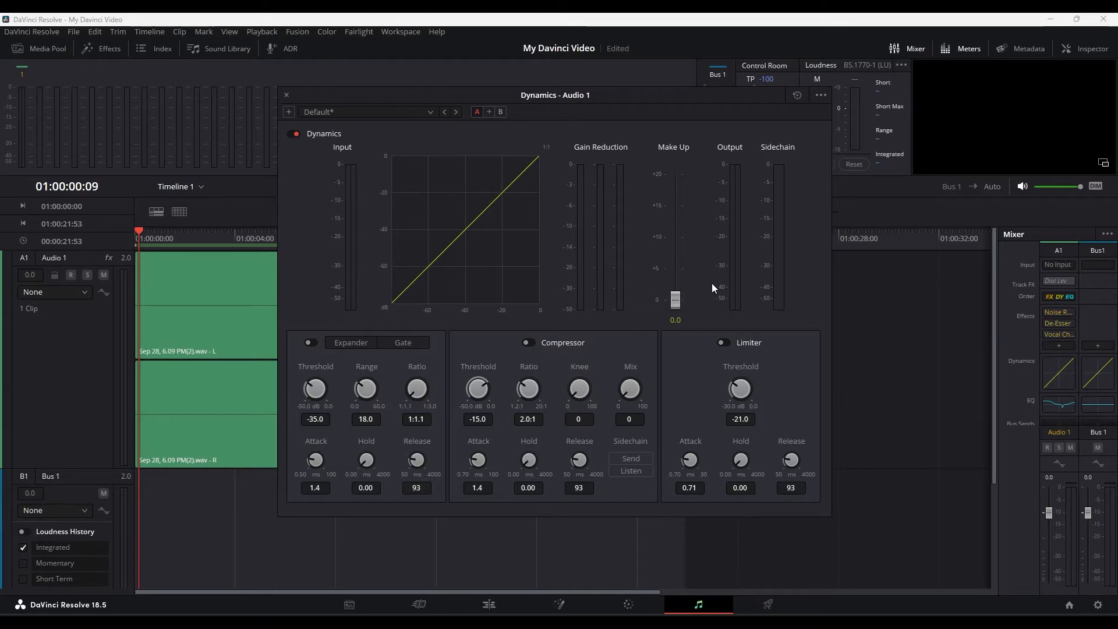
{"action": "left_click_drag", "start_coordinate": [677, 294], "coordinate": [677, 249]}
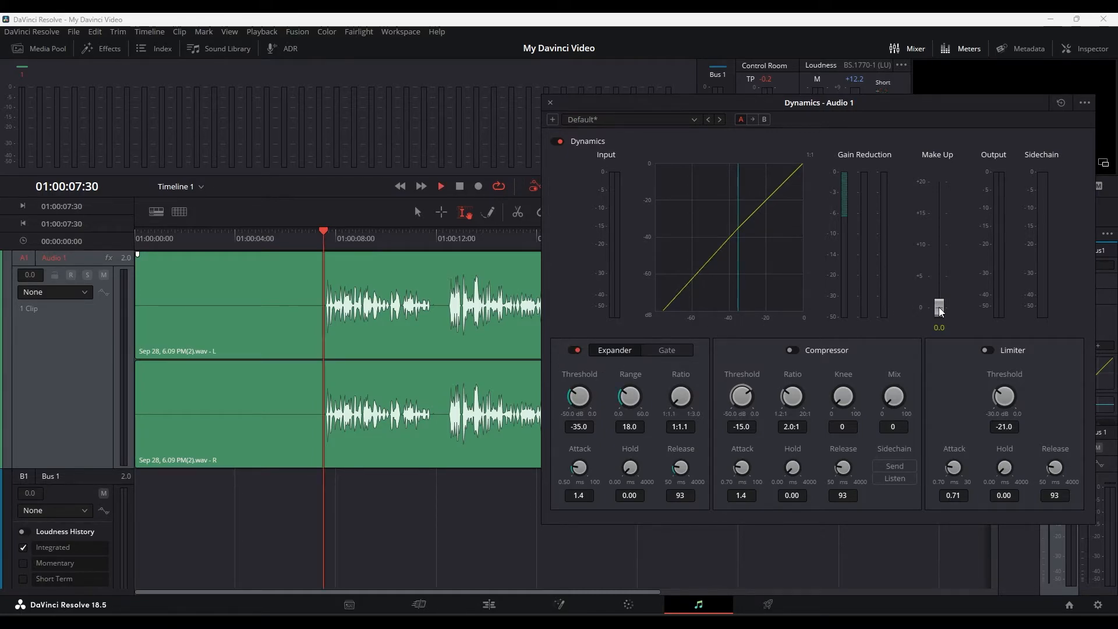
{"action": "key", "text": "space"}
{"action": "left_click_drag", "start_coordinate": [940, 312], "coordinate": [939, 289]}
{"action": "key", "text": "space"}
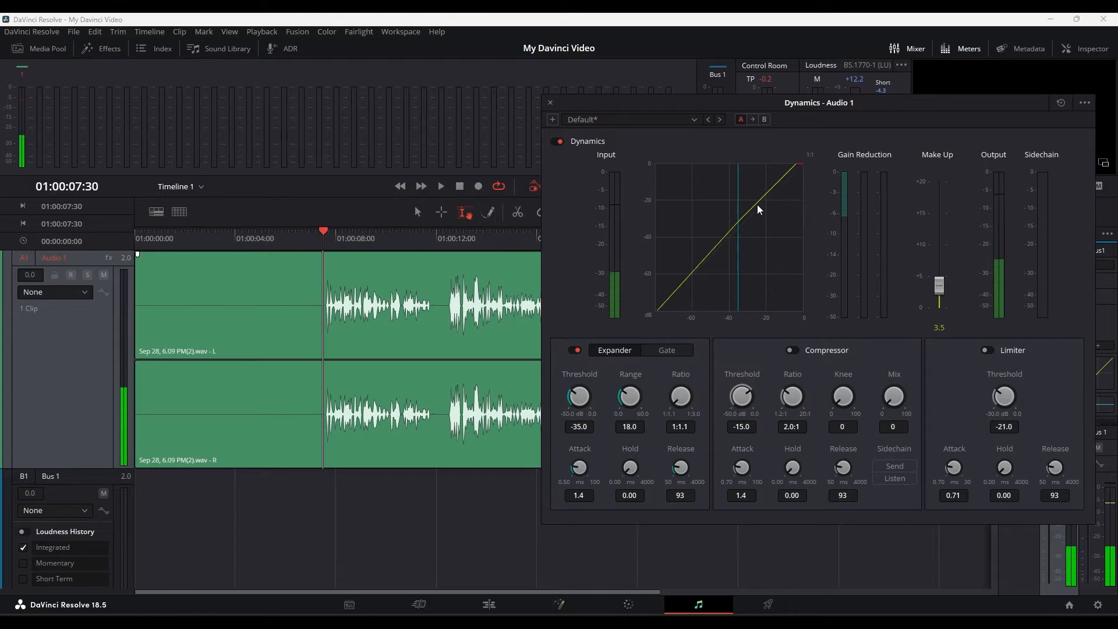
Play the speech repeatedly while adjusting the Expander threshold, settling on -44.7.
{"action": "left_click_drag", "start_coordinate": [738, 185], "coordinate": [756, 182]}
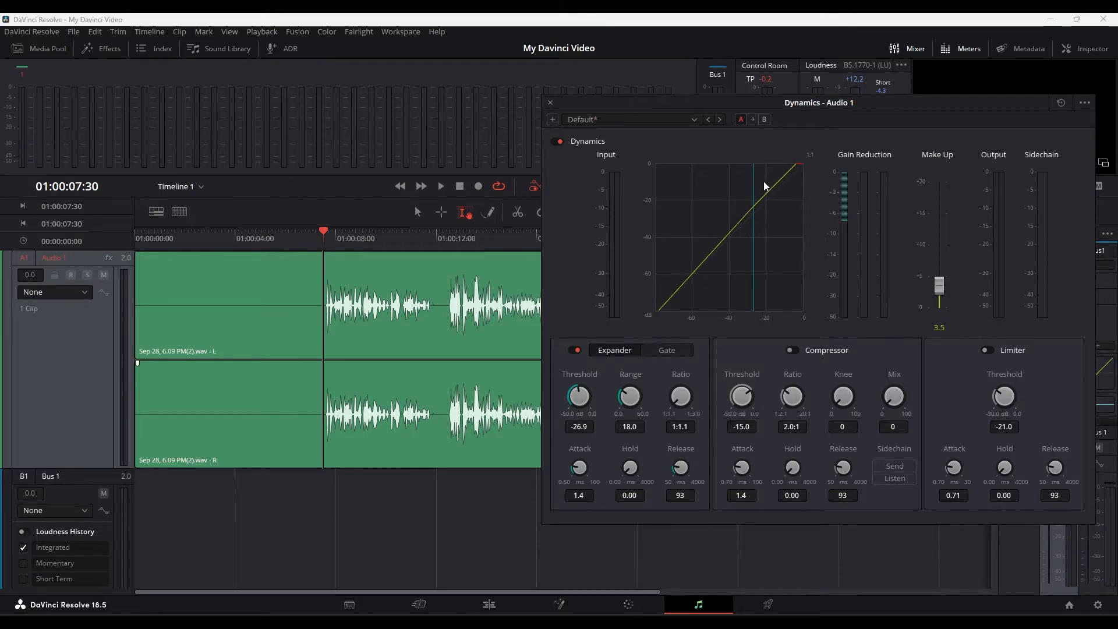
{"action": "key", "text": "space"}
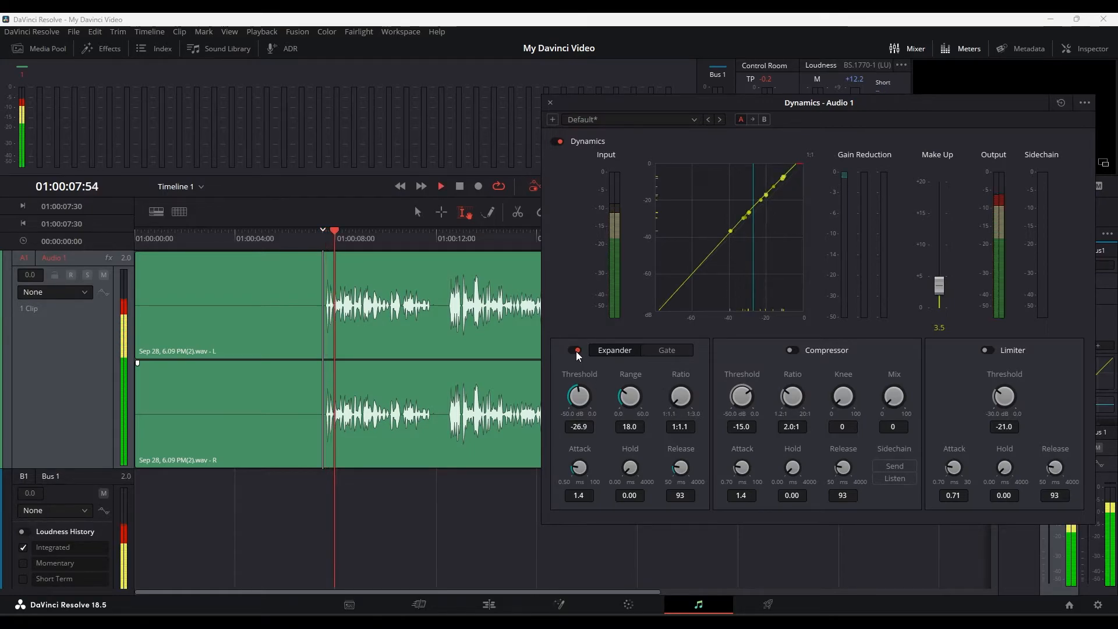
{"action": "left_click_drag", "start_coordinate": [578, 396], "coordinate": [533, 411]}
{"action": "key", "text": "space"}
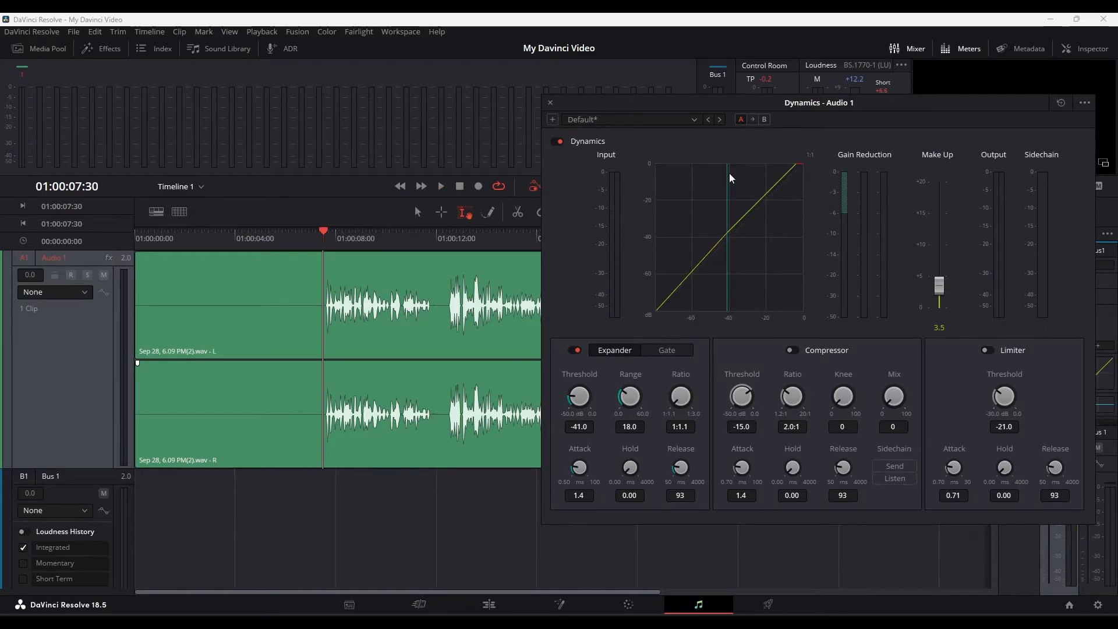
{"action": "key", "text": "space"}
{"action": "key", "text": "space"}
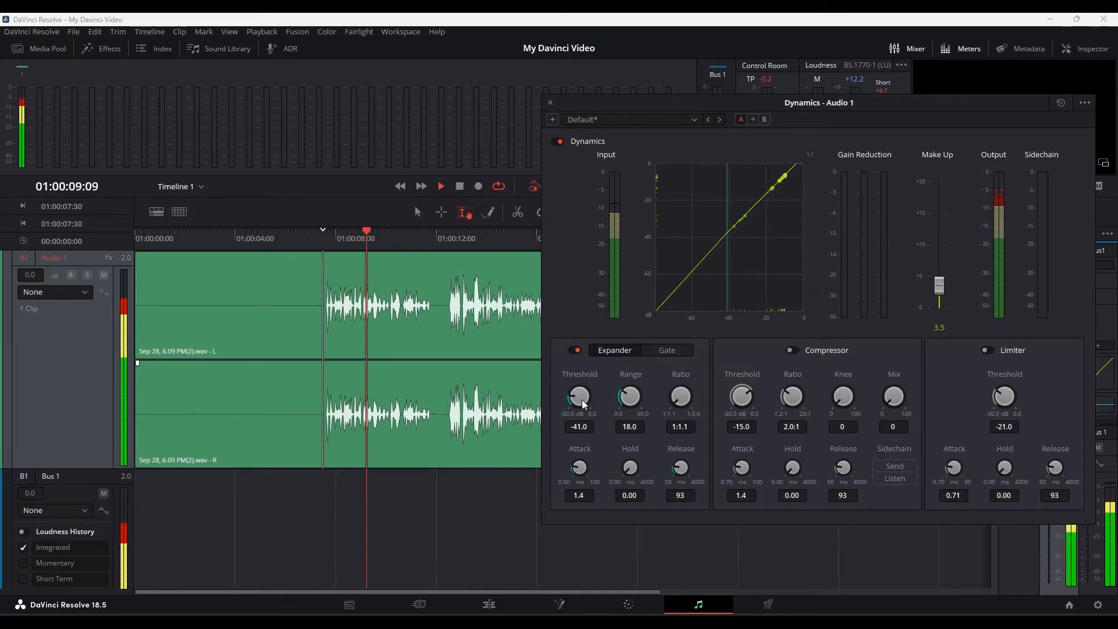
{"action": "left_click_drag", "start_coordinate": [581, 400], "coordinate": [577, 399]}
{"action": "key", "text": "space"}
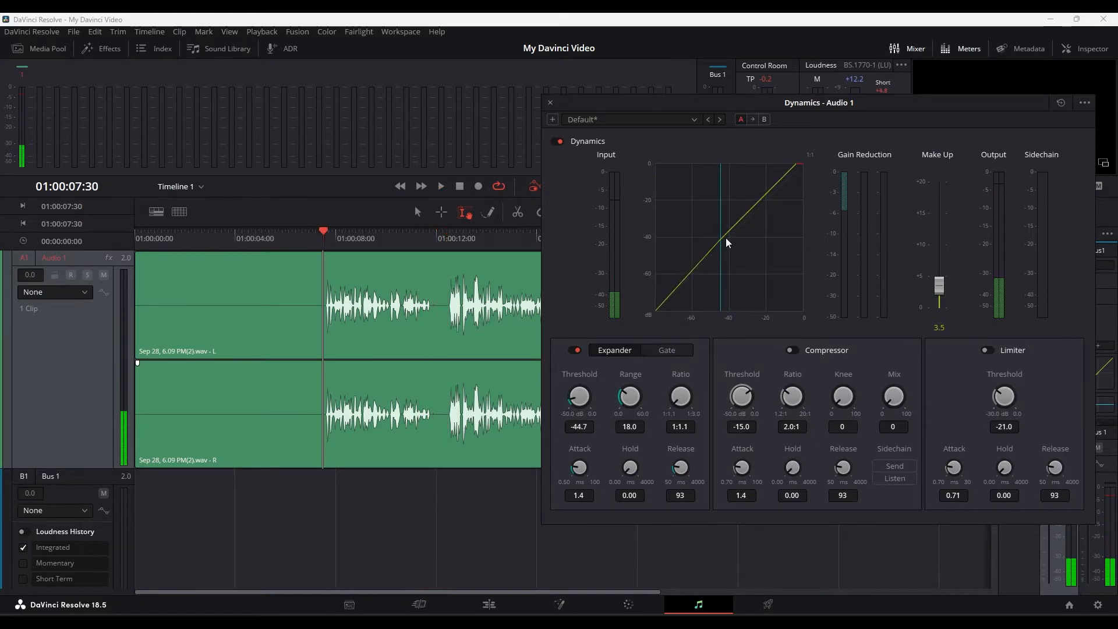
Set the Expander ratio to 1:2.0 and range to 27.0, and play from the silence before the speech.
{"action": "left_click_drag", "start_coordinate": [679, 400], "coordinate": [722, 384]}
{"action": "left_click_drag", "start_coordinate": [628, 395], "coordinate": [716, 402]}
{"action": "left_click_drag", "start_coordinate": [324, 242], "coordinate": [304, 245]}
{"action": "key", "text": "space"}
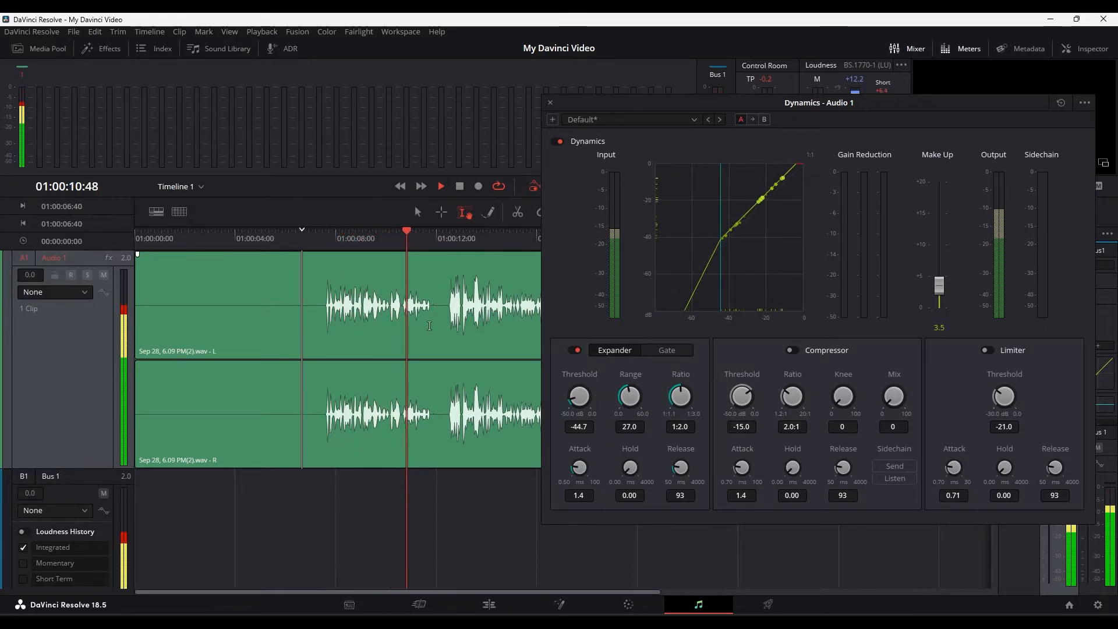
{"action": "key", "text": "space"}
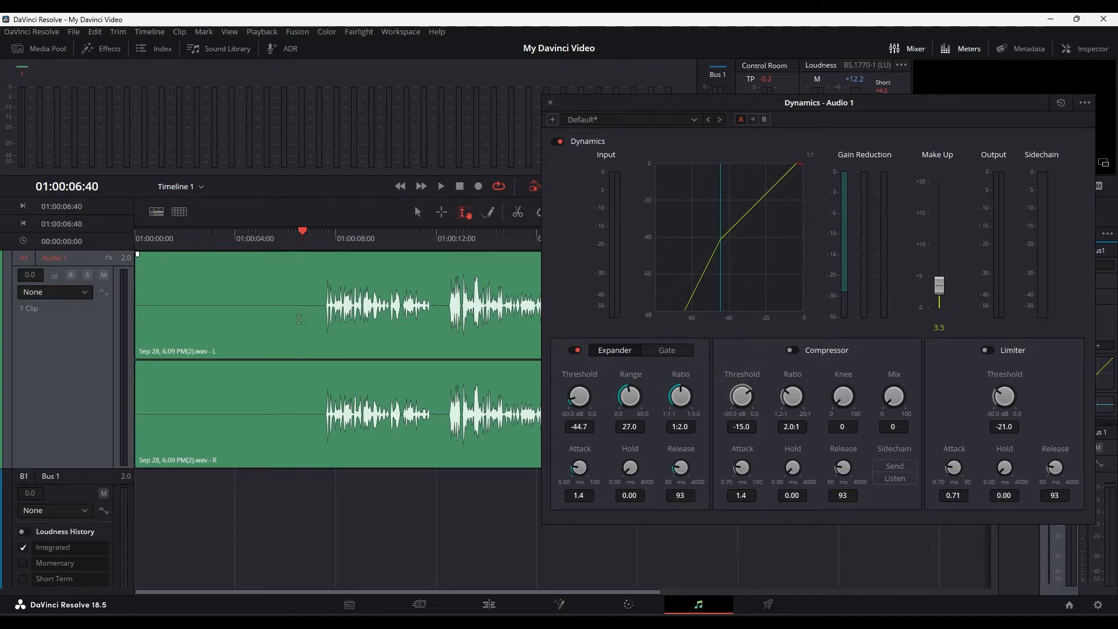
Enable the Compressor with threshold -9.7 and ratio 5.3:1, and play from the start of the speech.
{"action": "left_click_drag", "start_coordinate": [308, 329], "coordinate": [323, 332]}
{"action": "left_click", "coordinate": [323, 332]}
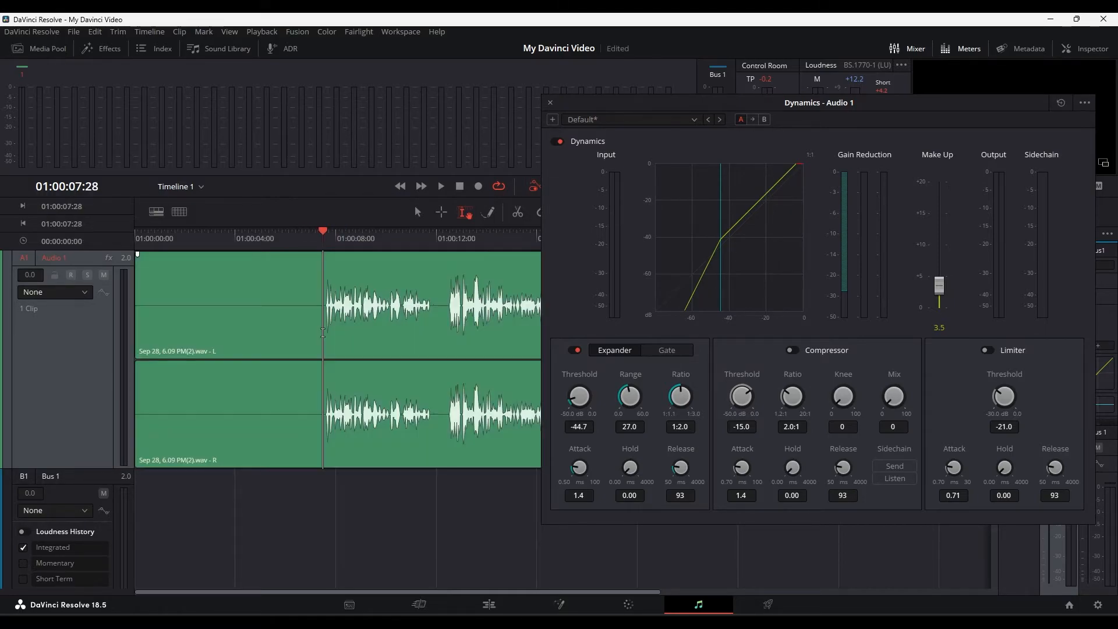
{"action": "left_click", "coordinate": [792, 350]}
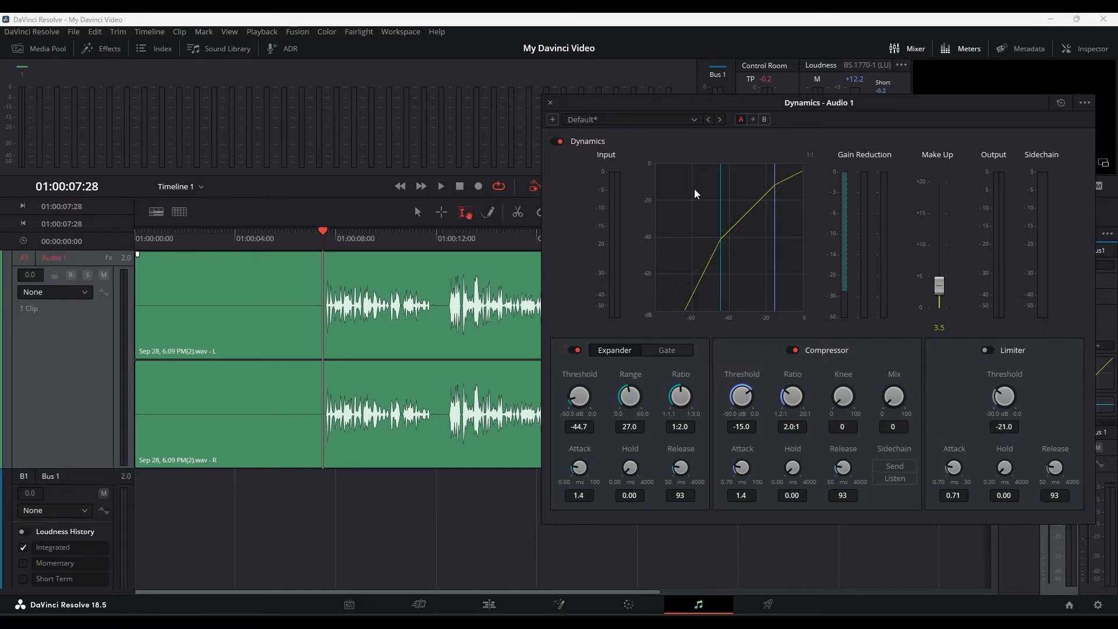
{"action": "left_click_drag", "start_coordinate": [745, 395], "coordinate": [817, 406]}
{"action": "key", "text": "space"}
{"action": "key", "text": "space"}
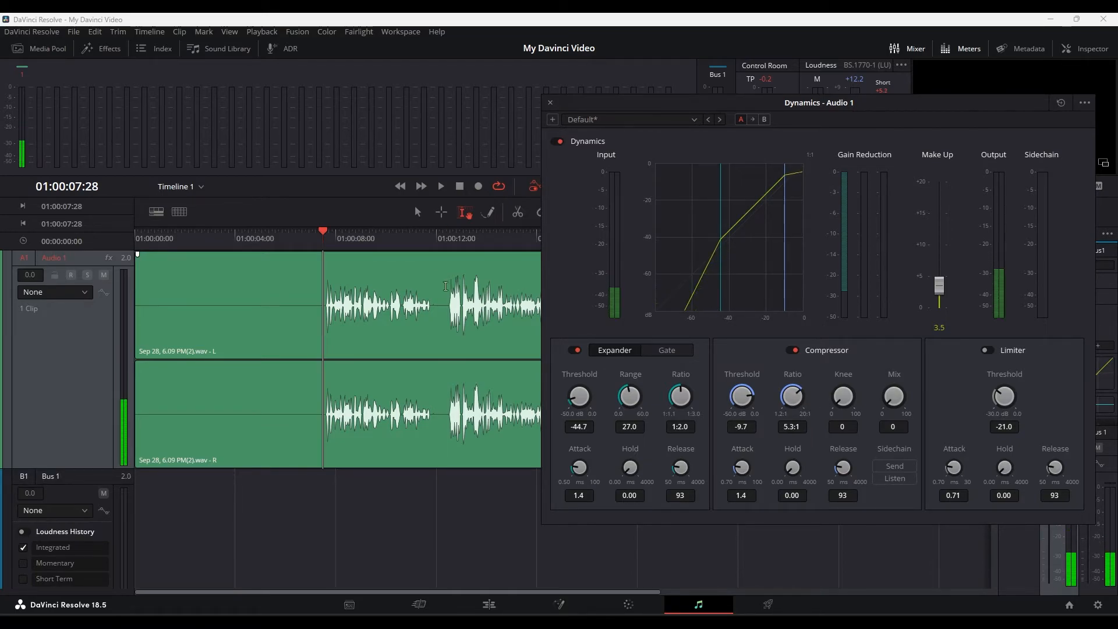
Play the second phrase with Dynamics enabled and with it bypassed to compare the levels, leaving Dynamics enabled.
{"action": "left_click", "coordinate": [446, 286]}
{"action": "key", "text": "space"}
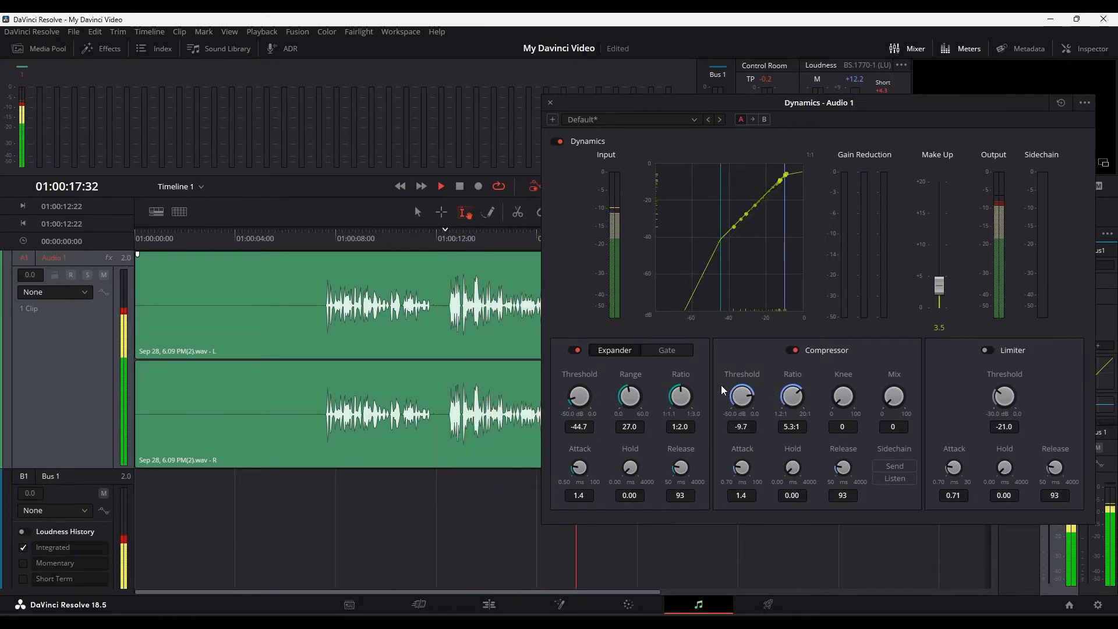
{"action": "key", "text": "space"}
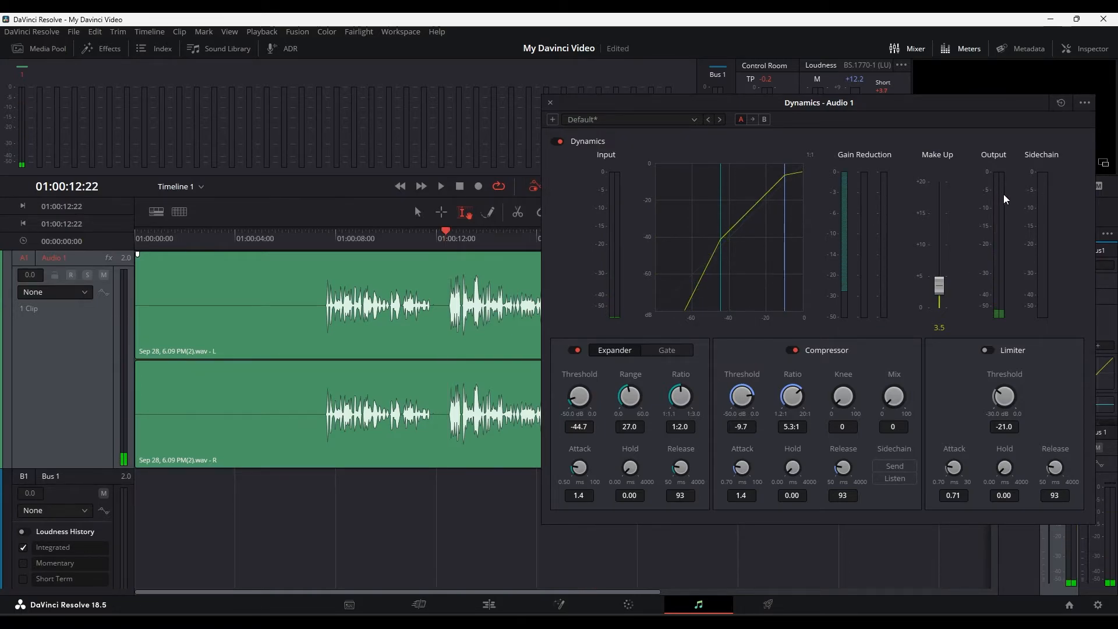
{"action": "left_click", "coordinate": [556, 142]}
{"action": "key", "text": "space"}
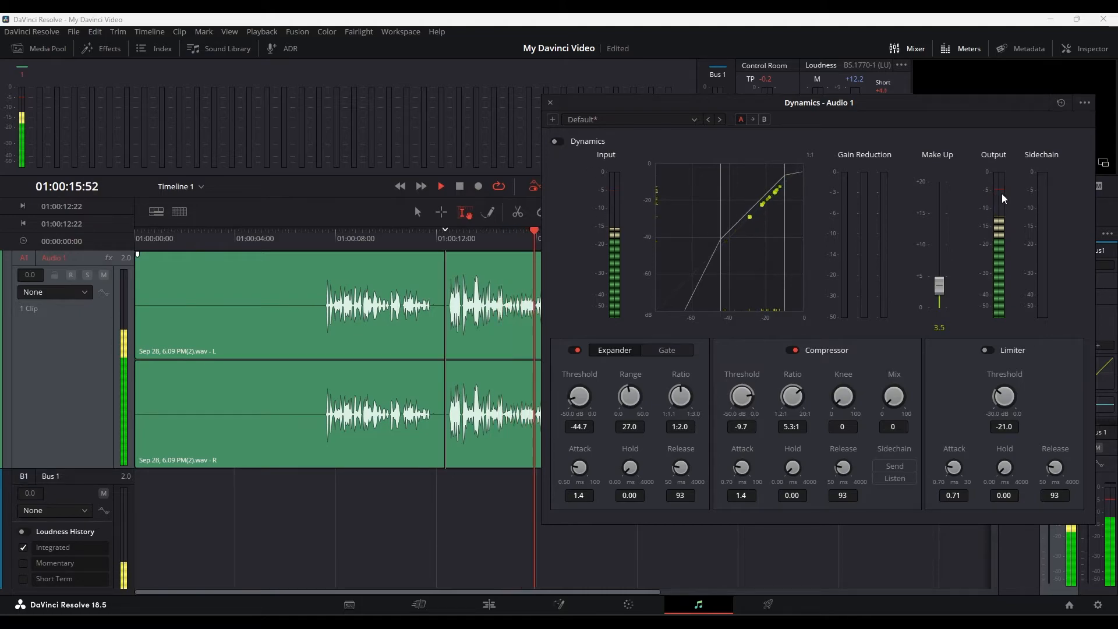
{"action": "key", "text": "space"}
{"action": "left_click", "coordinate": [557, 142]}
Lower the Compressor threshold to -15.9 while playing the second phrase.
{"action": "key", "text": "space"}
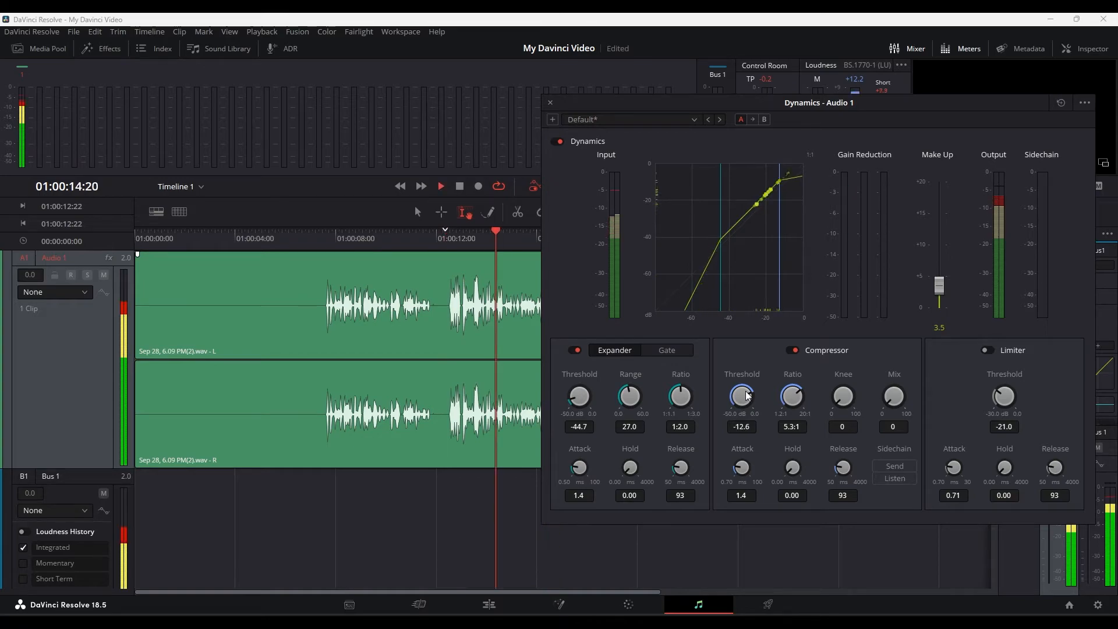
{"action": "key", "text": "space"}
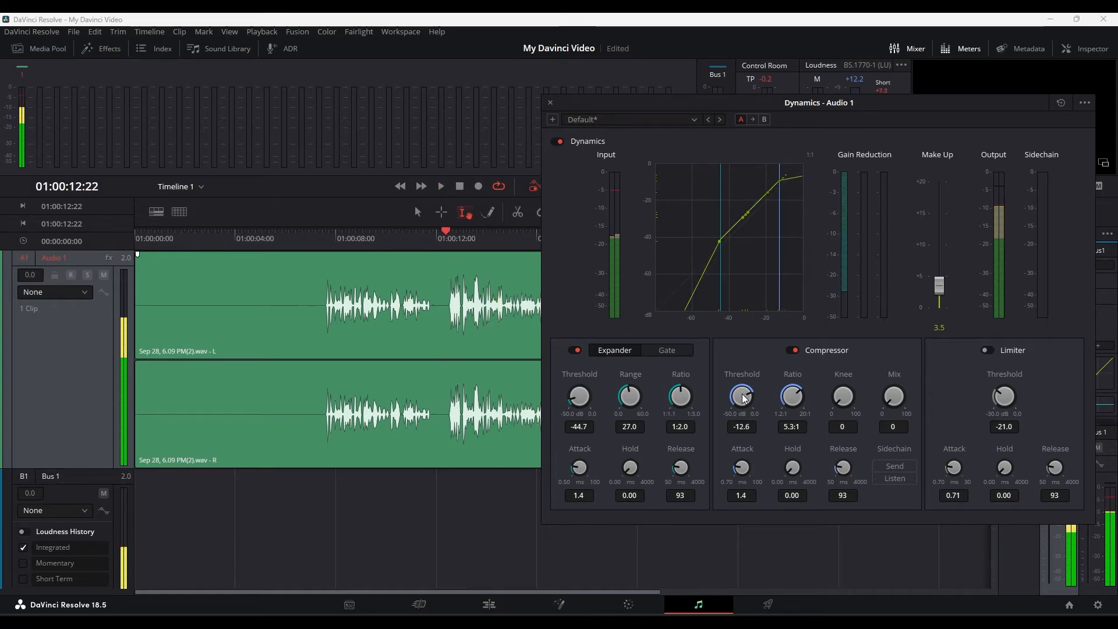
{"action": "key", "text": "space"}
{"action": "left_click_drag", "start_coordinate": [748, 398], "coordinate": [739, 399]}
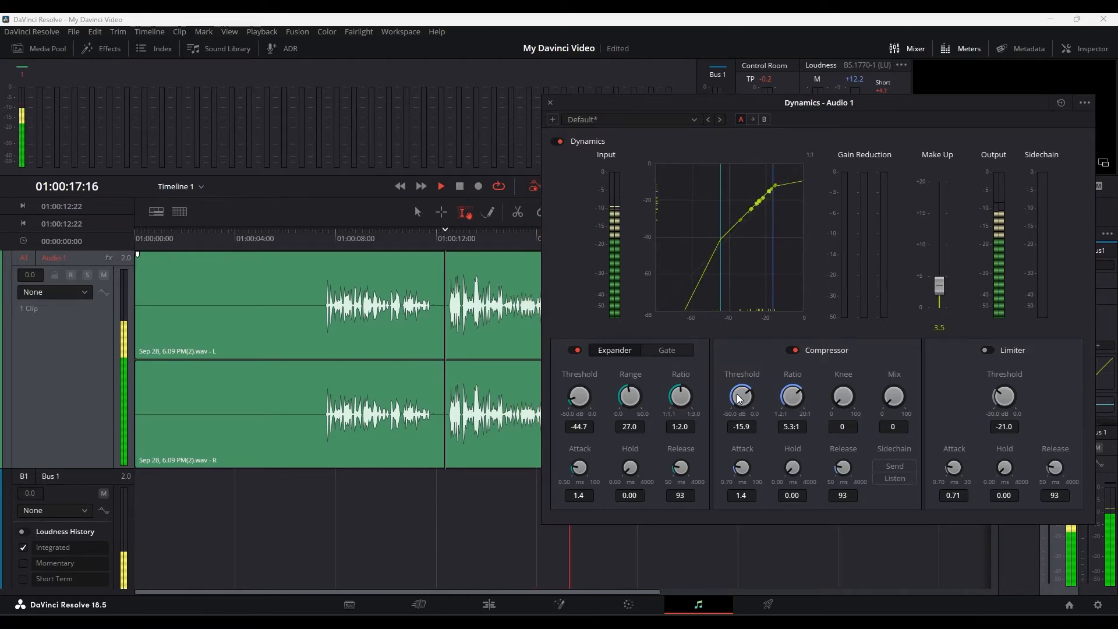
{"action": "key", "text": "space"}
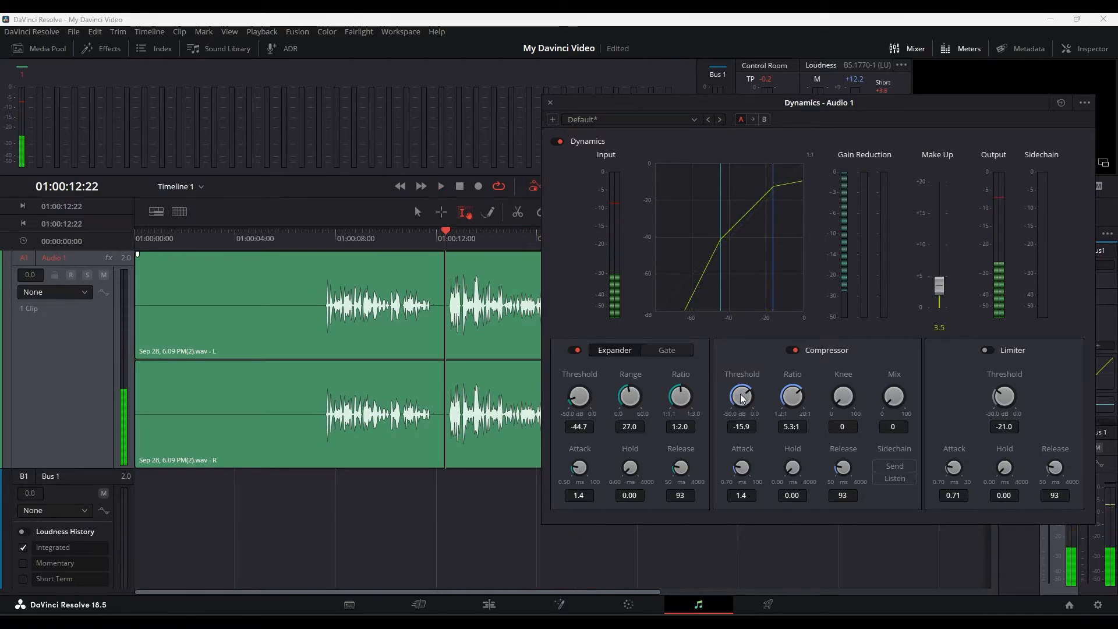
Compare the adjusted dynamics on the second phrase against bypass, leave Dynamics enabled and close its window.
{"action": "left_click", "coordinate": [324, 291]}
{"action": "left_click", "coordinate": [447, 291]}
{"action": "left_click", "coordinate": [560, 141]}
{"action": "key", "text": "space"}
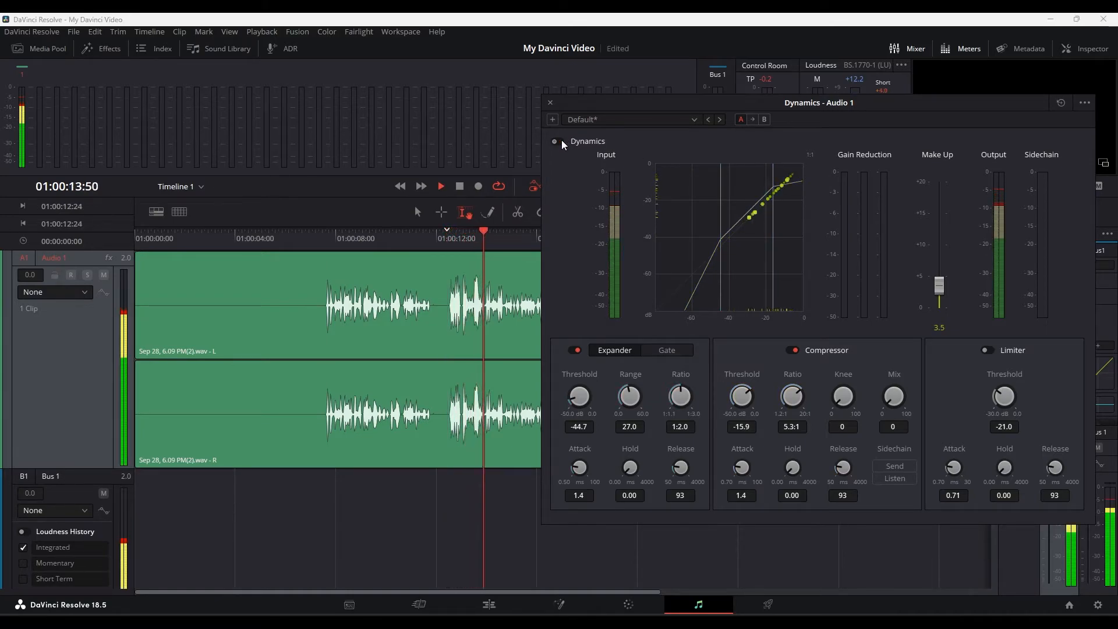
{"action": "key", "text": "space"}
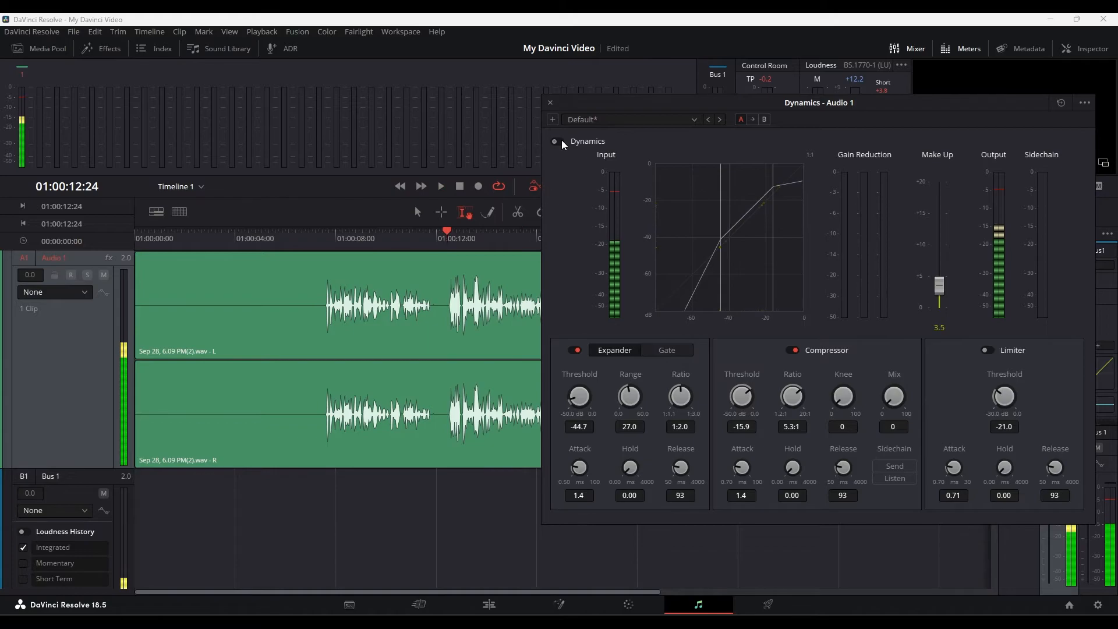
{"action": "left_click", "coordinate": [560, 142]}
{"action": "key", "text": "space"}
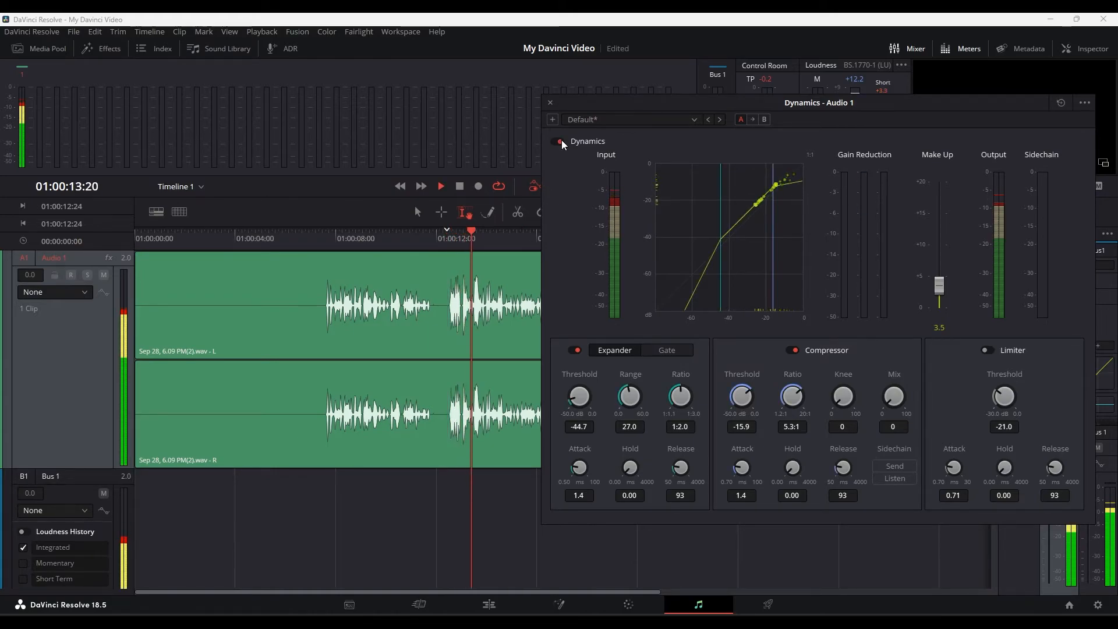
{"action": "key", "text": "space"}
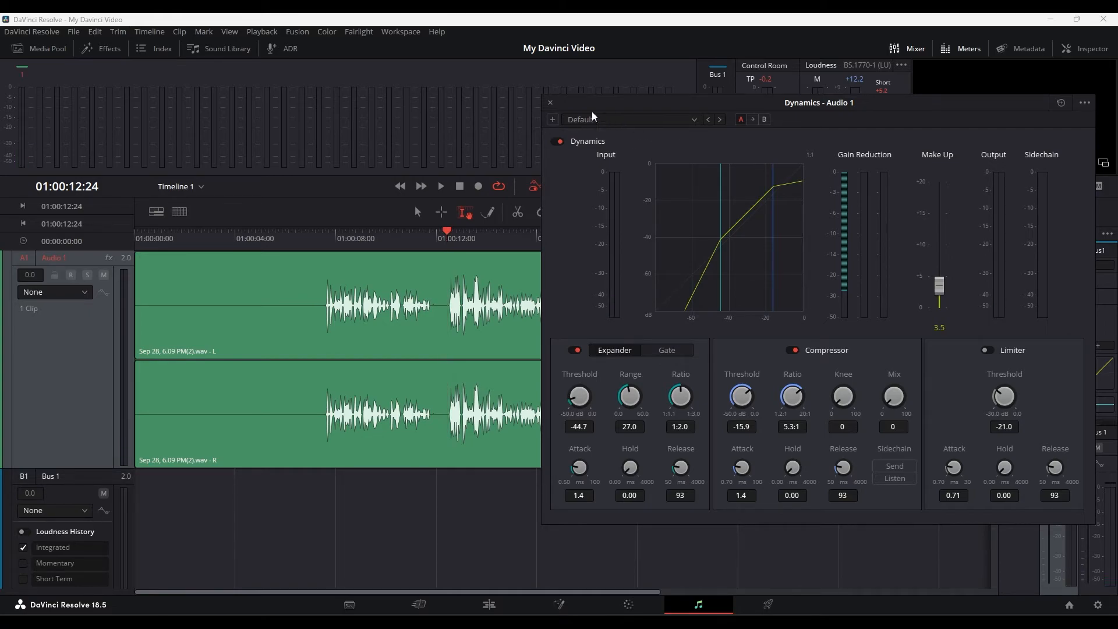
{"action": "left_click", "coordinate": [550, 102]}
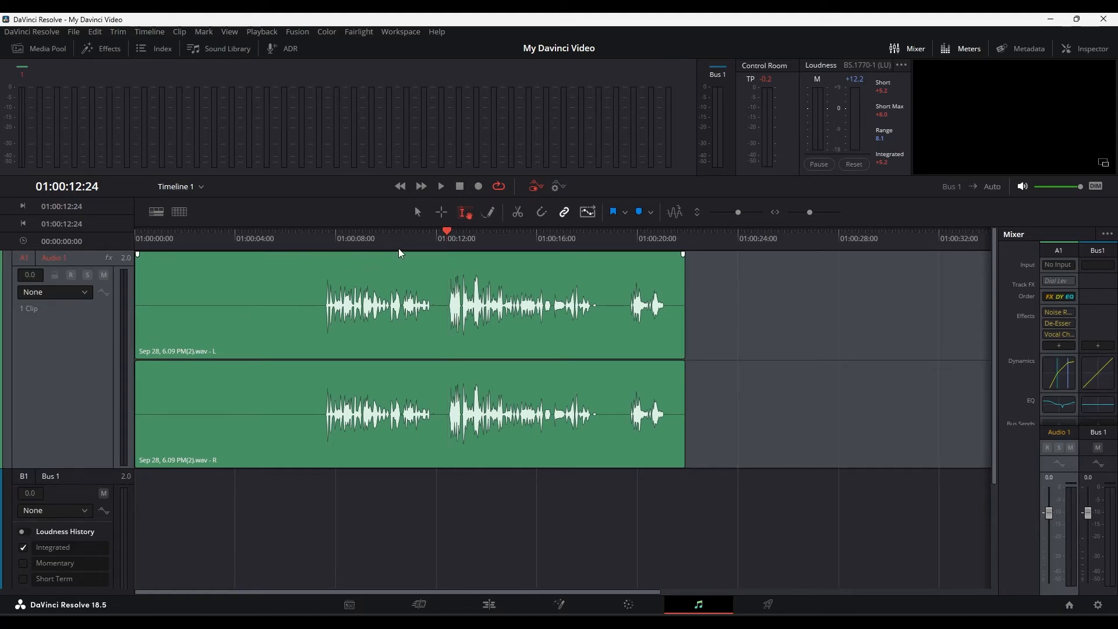
Add a stereo audio track beneath Audio 1.
{"action": "right_click", "coordinate": [51, 361]}
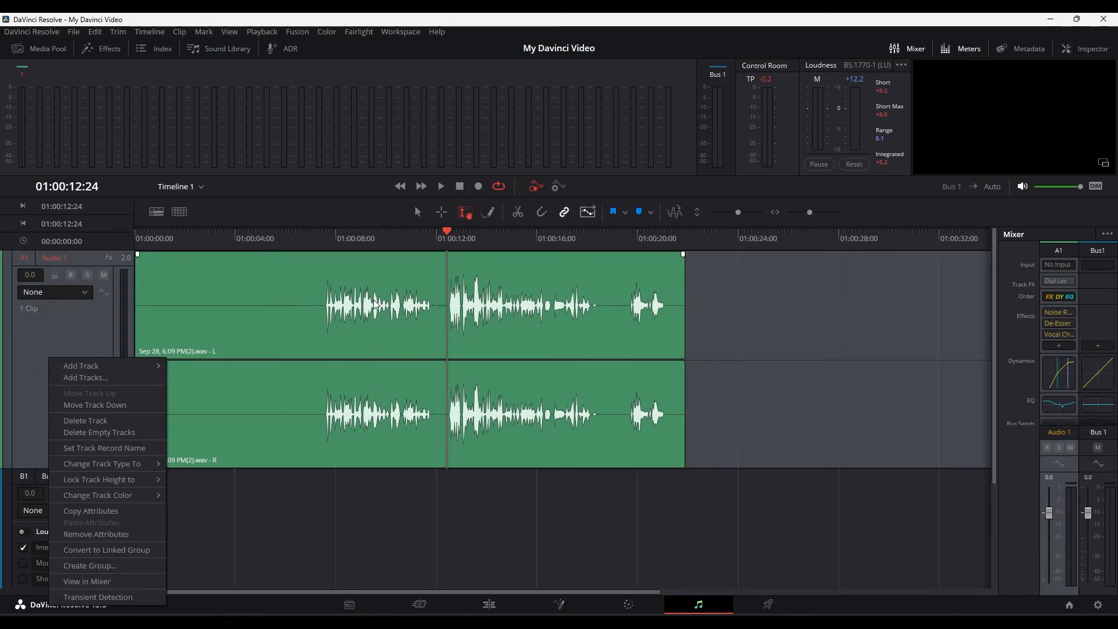
{"action": "mouse_move", "coordinate": [140, 366]}
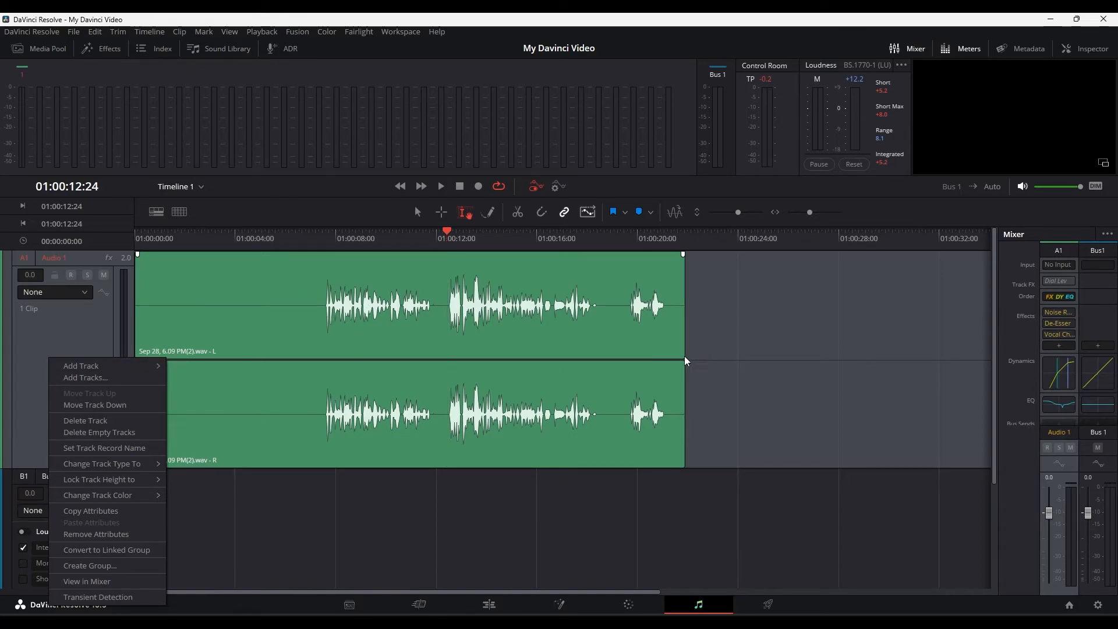
{"action": "left_click", "coordinate": [194, 377]}
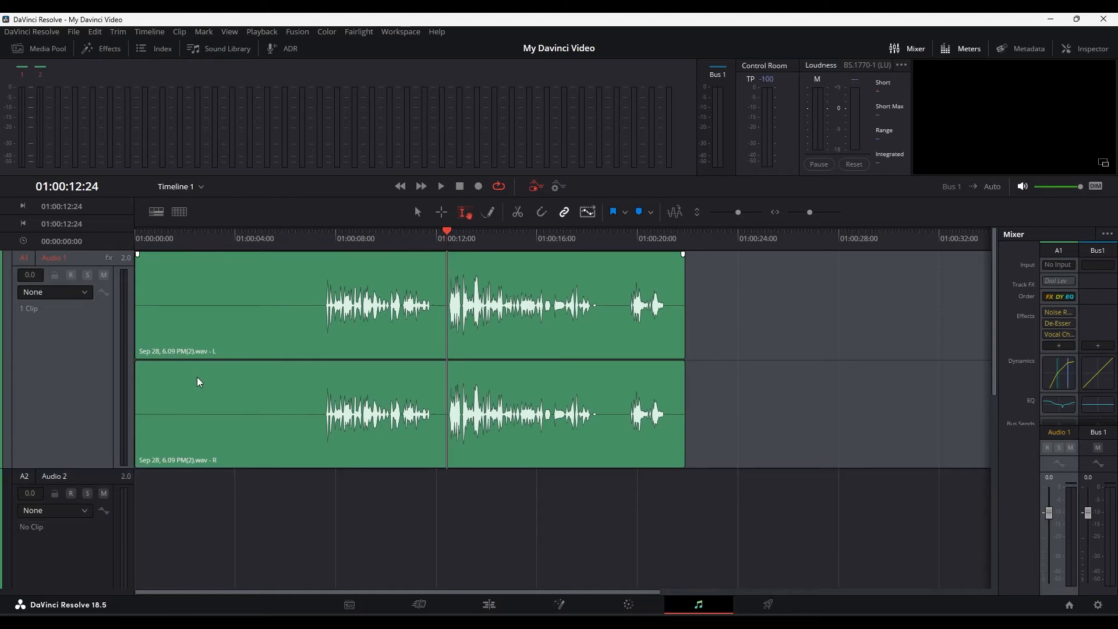
{"action": "left_click", "coordinate": [418, 213]}
{"action": "left_click", "coordinate": [465, 213]}
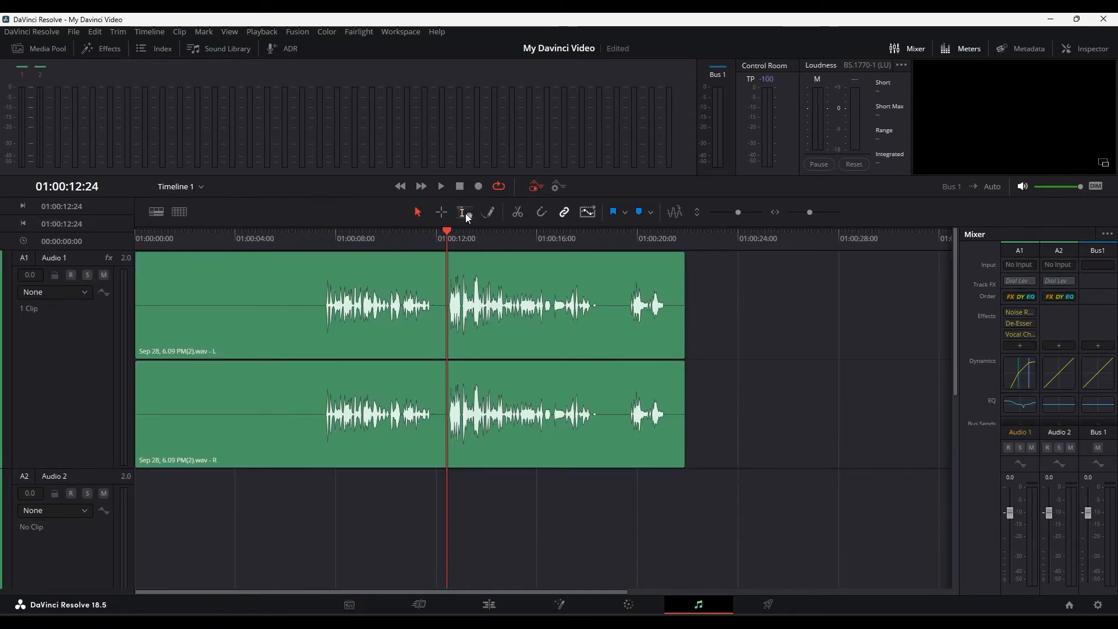
{"action": "left_click_drag", "start_coordinate": [165, 291], "coordinate": [404, 291]}
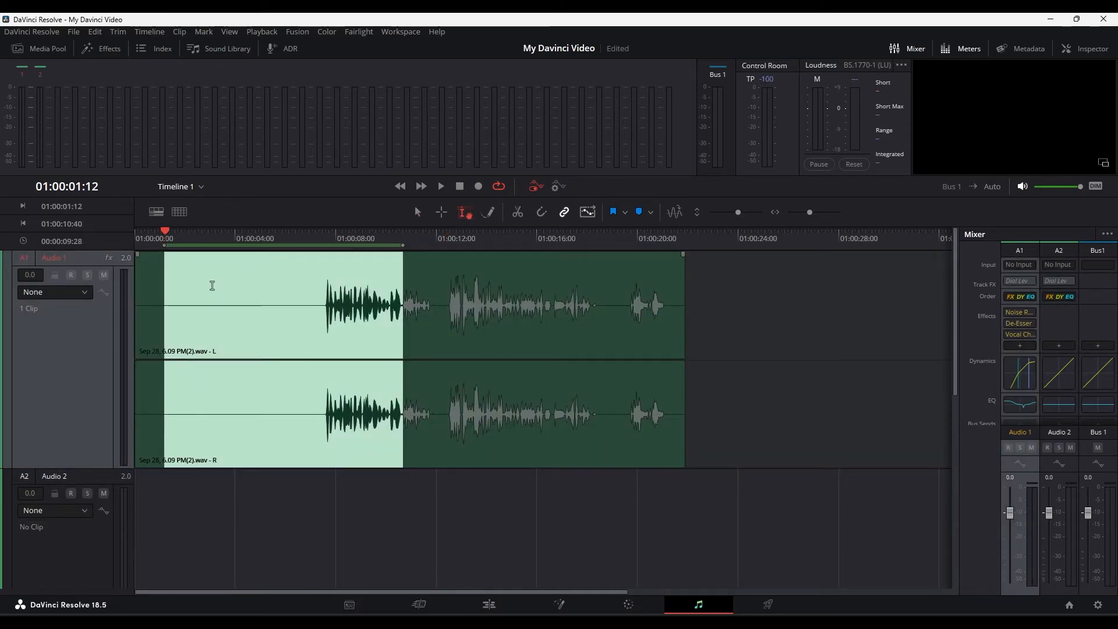
{"action": "left_click", "coordinate": [212, 285]}
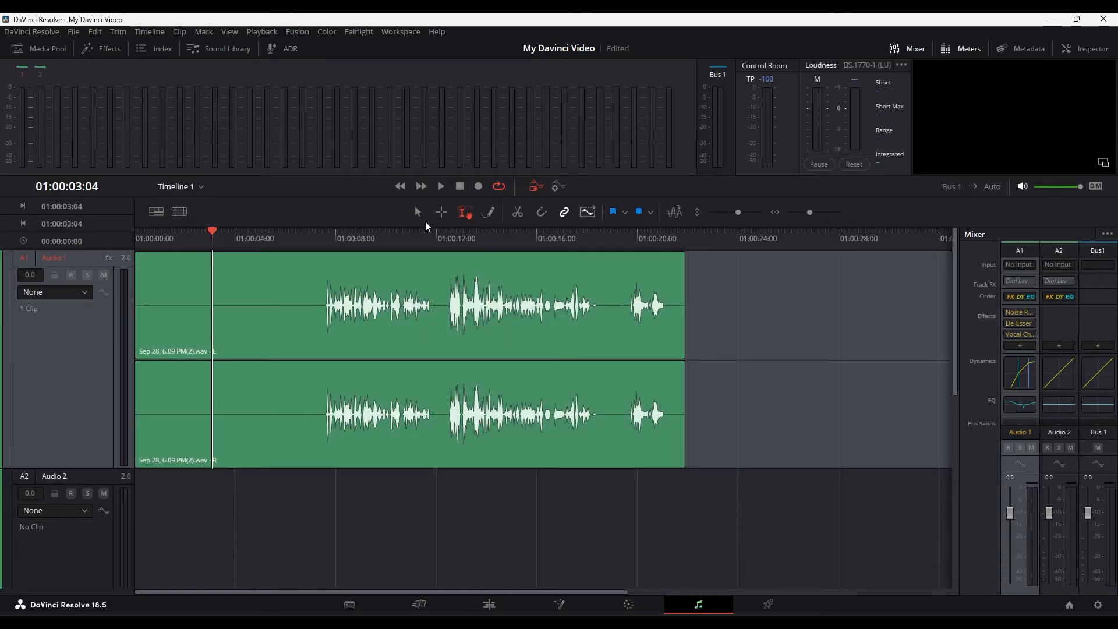
Switch to the selection tool and copy the voice clip from Audio 1 onto Audio 2 at the same position.
{"action": "left_click", "coordinate": [418, 212]}
{"action": "left_click", "coordinate": [414, 502]}
{"action": "scroll", "coordinate": [76, 487], "scroll_direction": "down", "scroll_amount": 1}
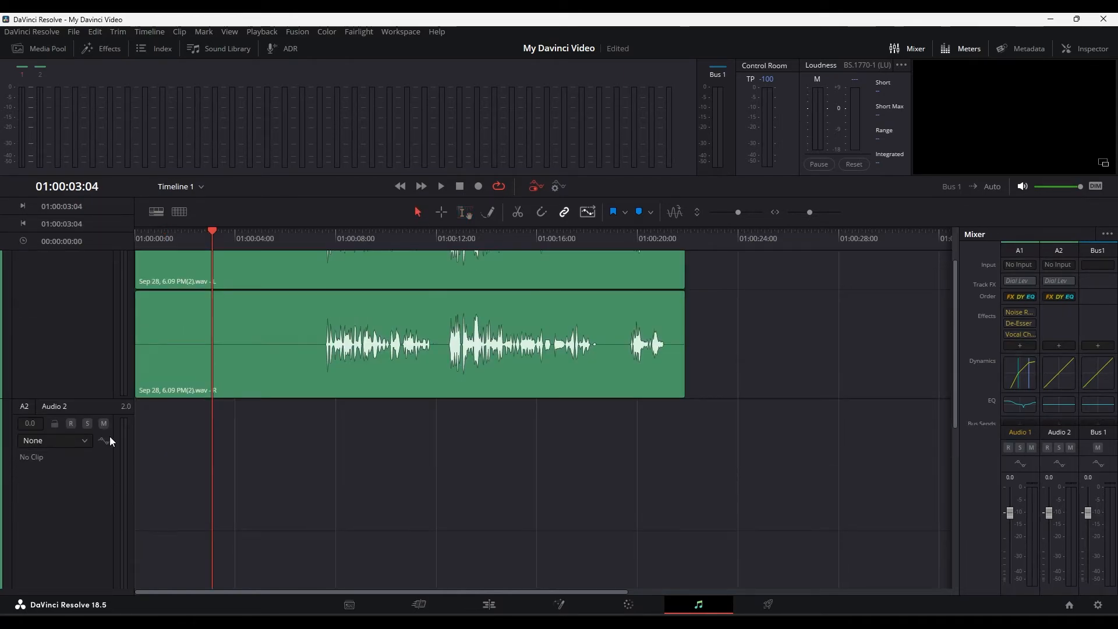
{"action": "scroll", "coordinate": [141, 514], "scroll_direction": "up", "scroll_amount": 1}
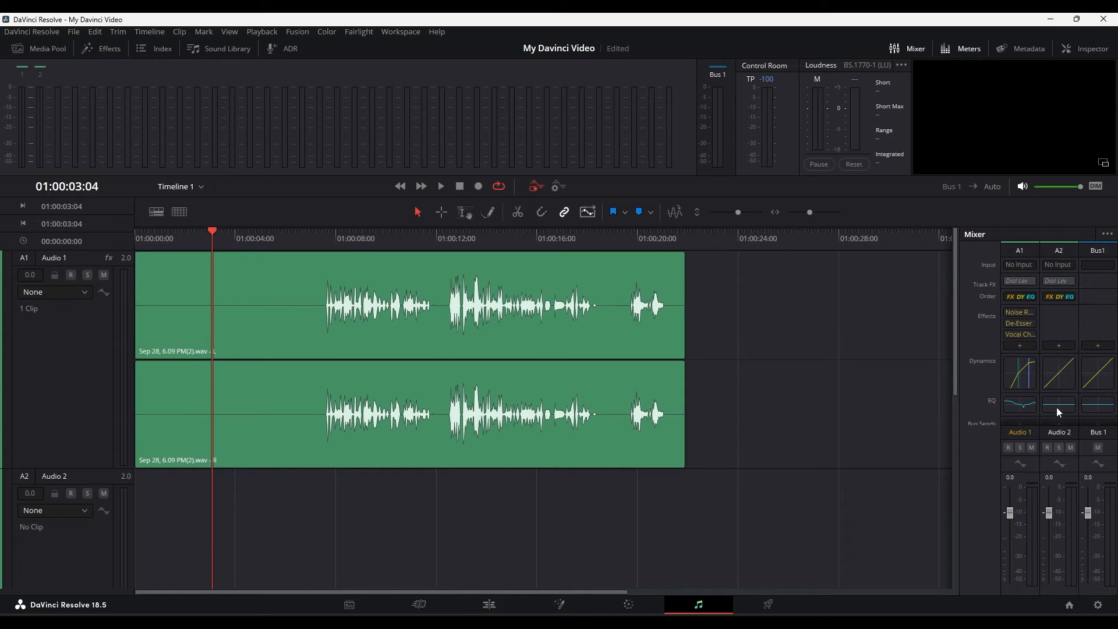
{"action": "scroll", "coordinate": [370, 380], "scroll_direction": "down", "scroll_amount": 1}
{"action": "scroll", "coordinate": [320, 344], "scroll_direction": "up", "scroll_amount": 1}
{"action": "left_click_drag", "start_coordinate": [335, 357], "coordinate": [282, 517]}
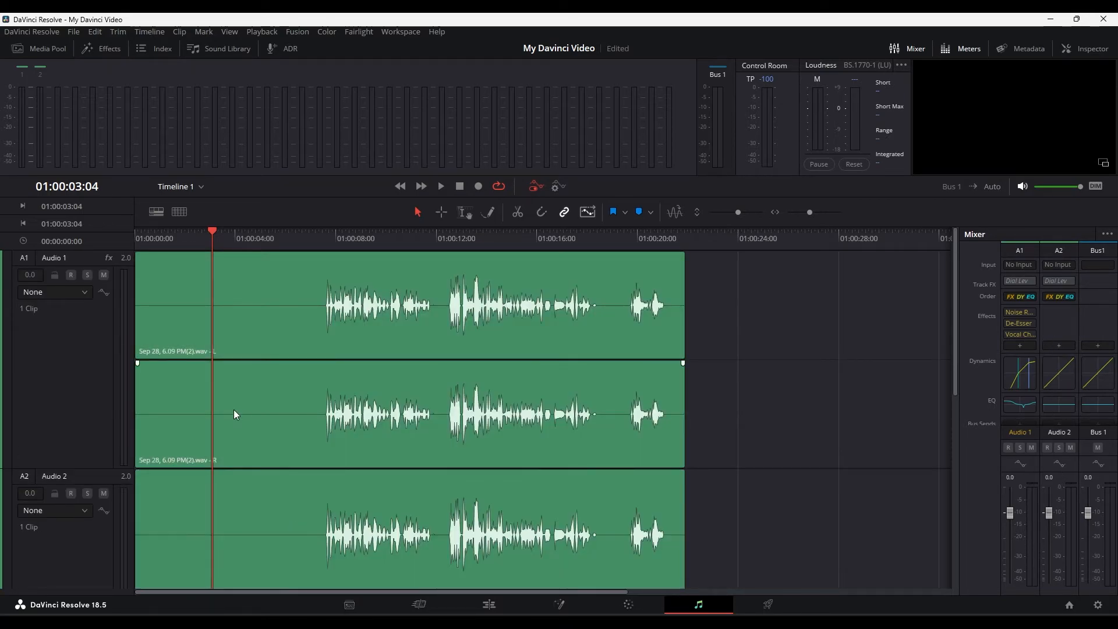
Move the Audio 1 clip to start right after the Audio 2 clip ends, and return the playhead to the timeline start.
{"action": "left_click_drag", "start_coordinate": [283, 441], "coordinate": [792, 434]}
{"action": "key", "text": "Home"}
{"action": "scroll", "coordinate": [72, 377], "scroll_direction": "down", "scroll_amount": 4}
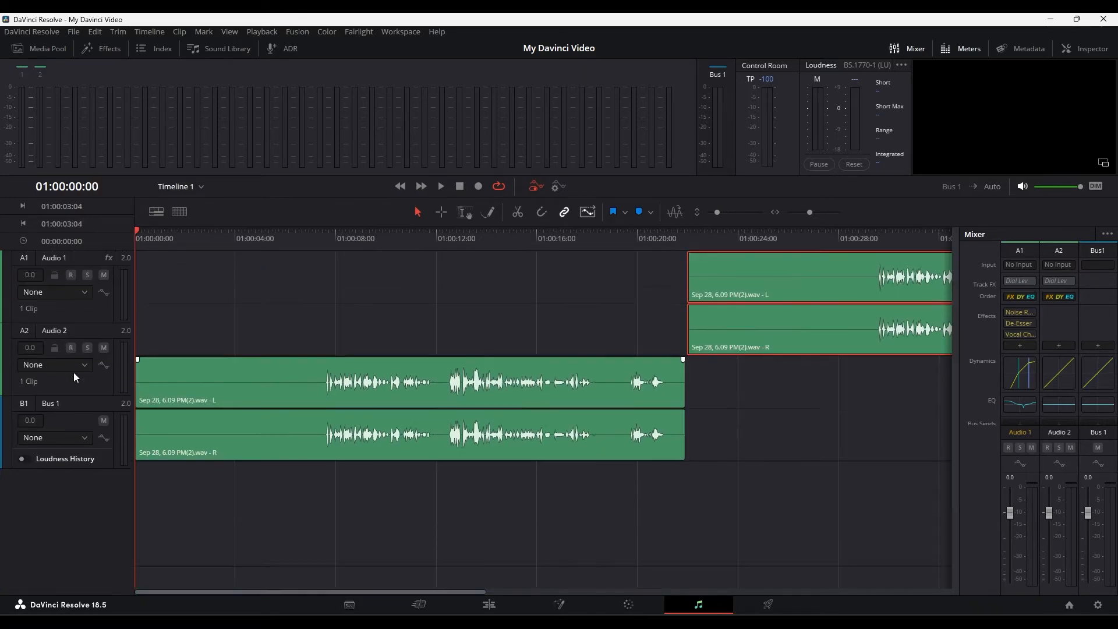
Play both clips in sequence to compare the unprocessed voice on Audio 2 with the processed voice on Audio 1.
{"action": "key", "text": "space"}
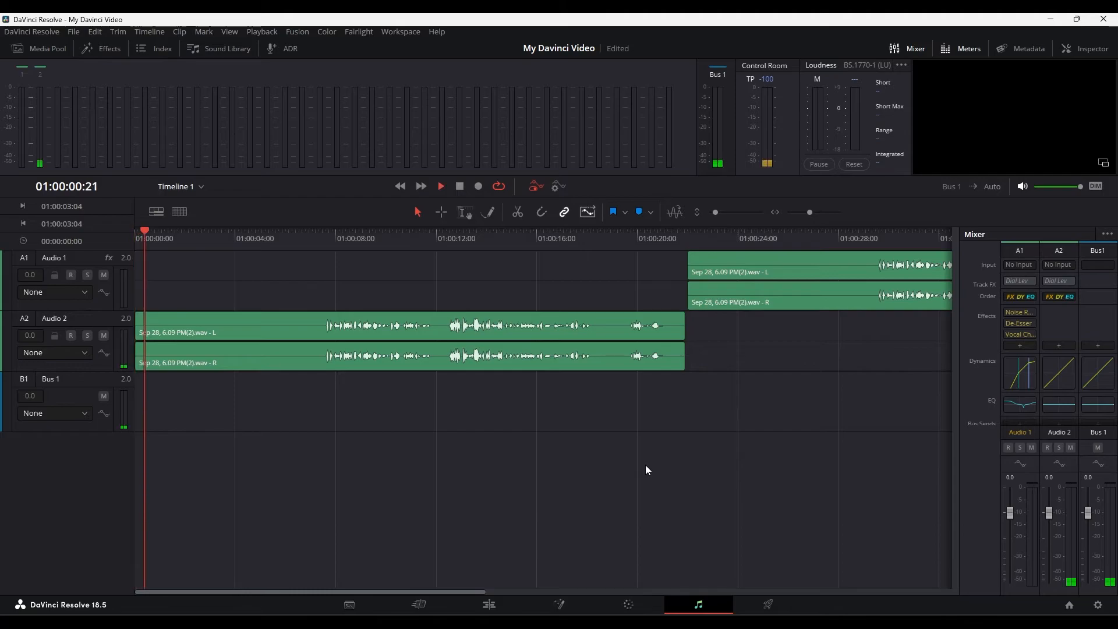
{"action": "key", "text": "ctrl+minus"}
{"action": "key", "text": "ctrl+minus"}
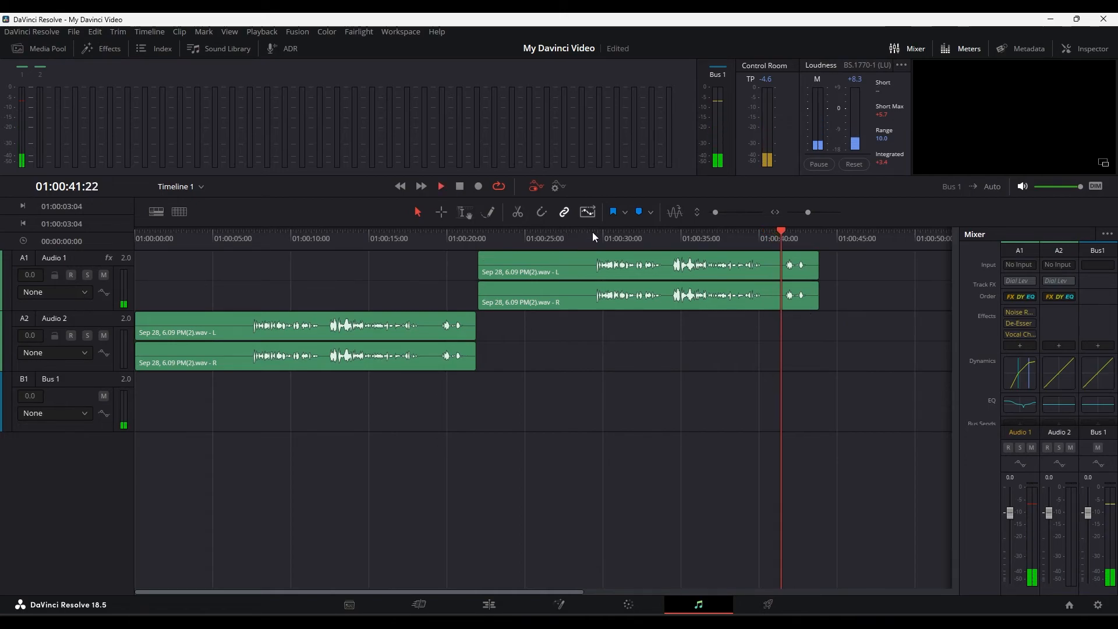
{"action": "key", "text": "space"}
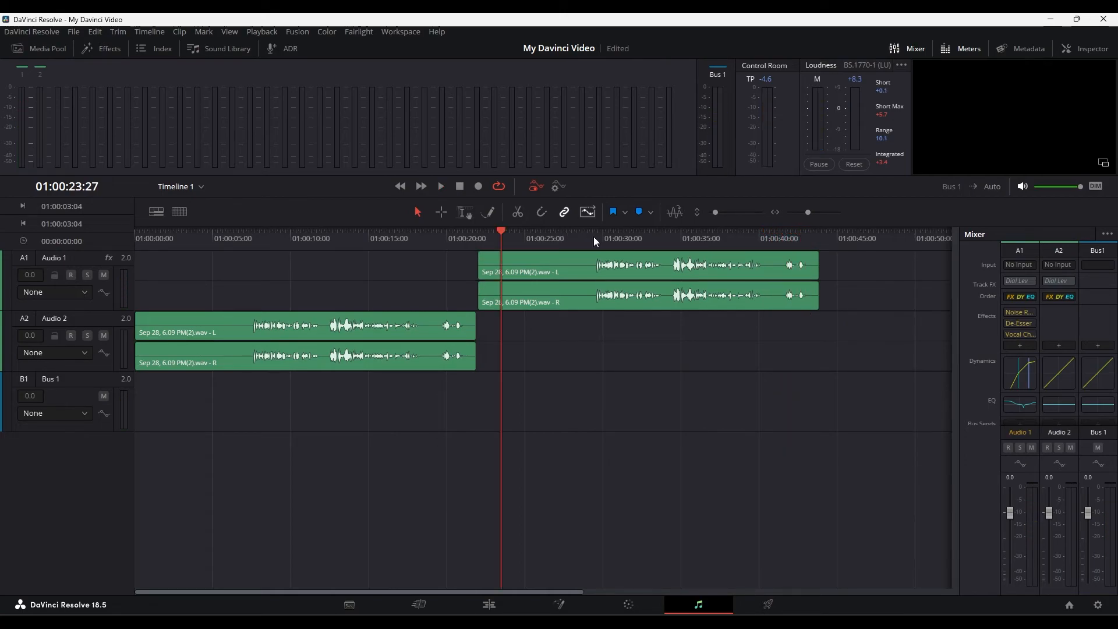
Place the playhead at the start of speech in the Audio 1 clip and review Audio 1's Noise Reduction settings.
{"action": "left_click", "coordinate": [600, 239]}
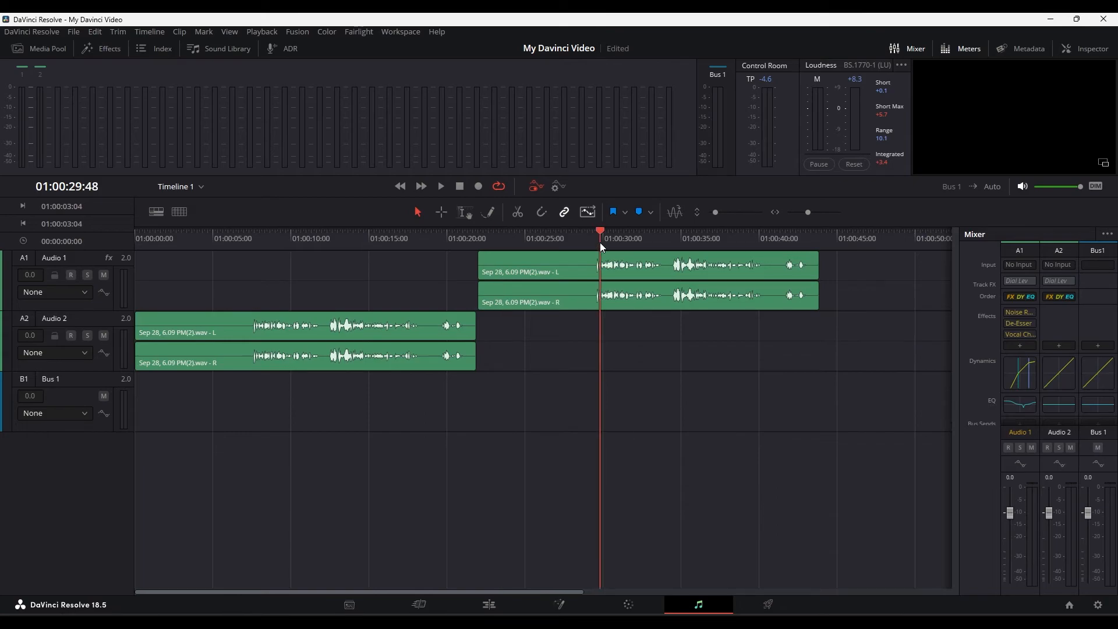
{"action": "left_click", "coordinate": [1020, 315]}
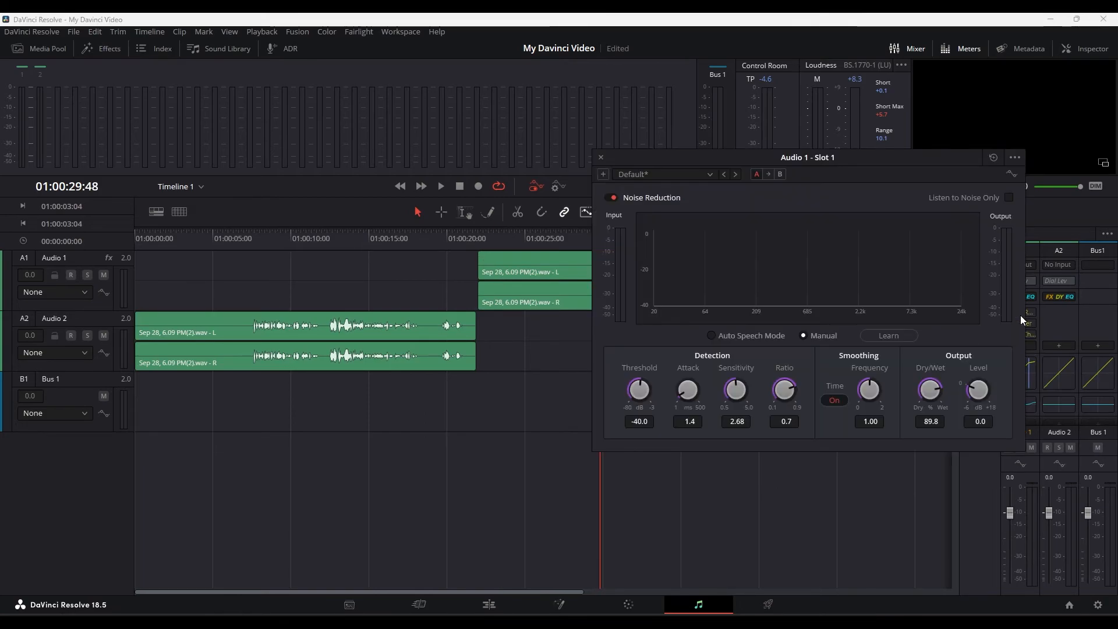
{"action": "left_click_drag", "start_coordinate": [788, 157], "coordinate": [786, 144]}
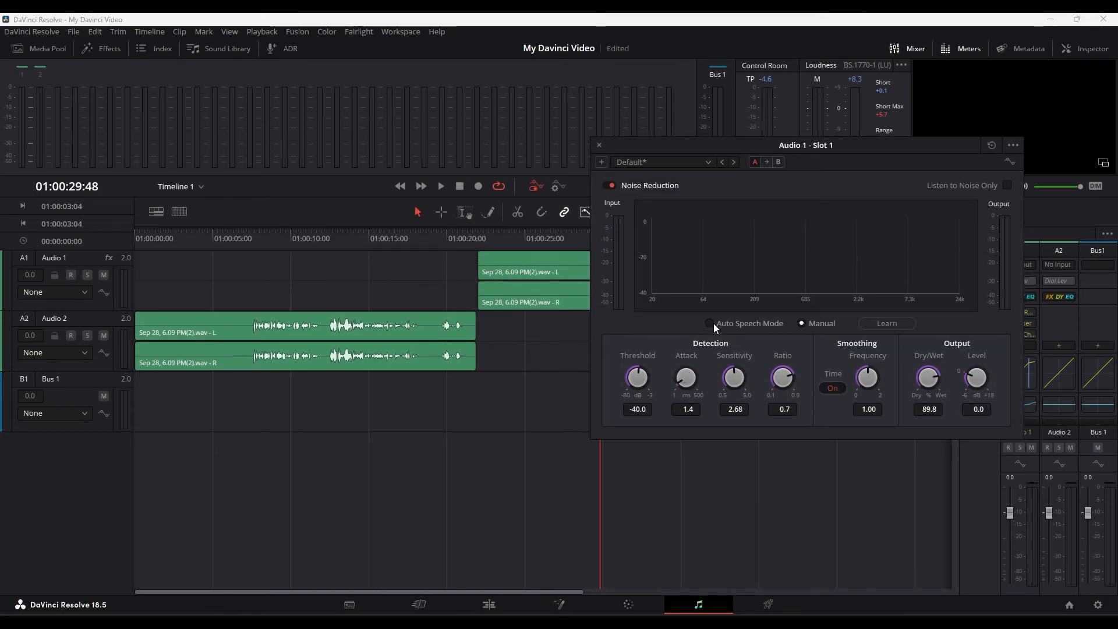
{"action": "left_click", "coordinate": [599, 145]}
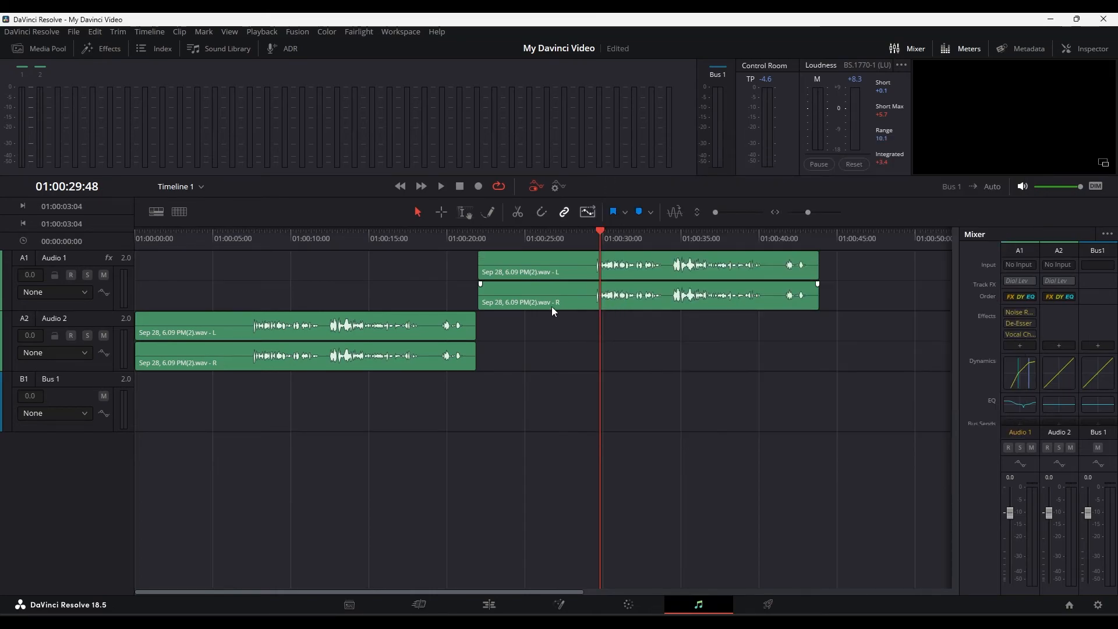
Cut the silence before the speech off the Audio 1 clip and close the gap to the Audio 2 clip.
{"action": "scroll", "coordinate": [553, 306], "scroll_direction": "up", "scroll_amount": 4}
{"action": "left_click", "coordinate": [610, 240]}
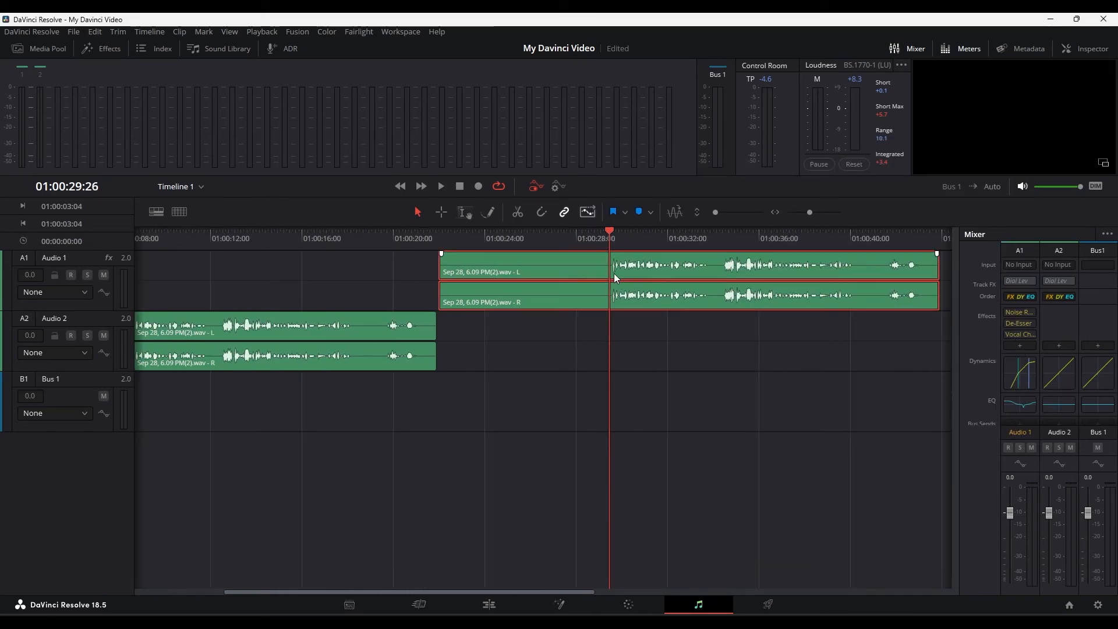
{"action": "left_click", "coordinate": [634, 287]}
Split the Audio 2 clip after its first phrase, delete the remainder and close the gap to the Audio 1 clip.
{"action": "mouse_move", "coordinate": [222, 268]}
{"action": "left_mouse_down"}
{"action": "mouse_move", "coordinate": [201, 268]}
{"action": "mouse_move", "coordinate": [210, 268]}
{"action": "left_mouse_up"}
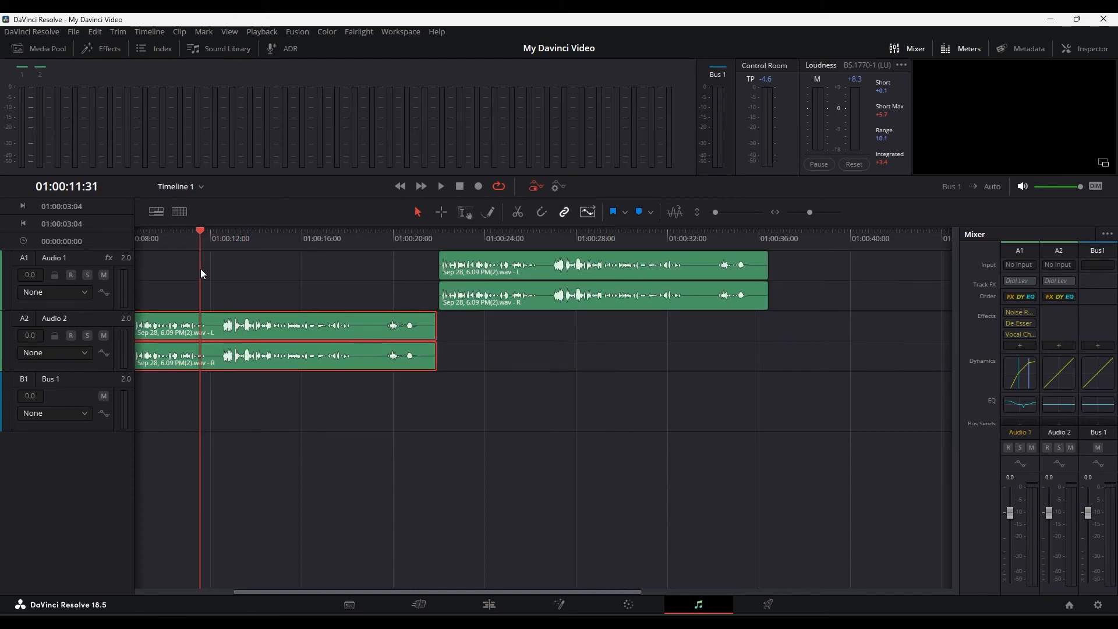
{"action": "key", "text": "ctrl+b"}
{"action": "key", "text": "Delete"}
Play from the start of speech on Audio 2 through the first phrase on Audio 1 to compare them directly.
{"action": "left_click", "coordinate": [268, 237]}
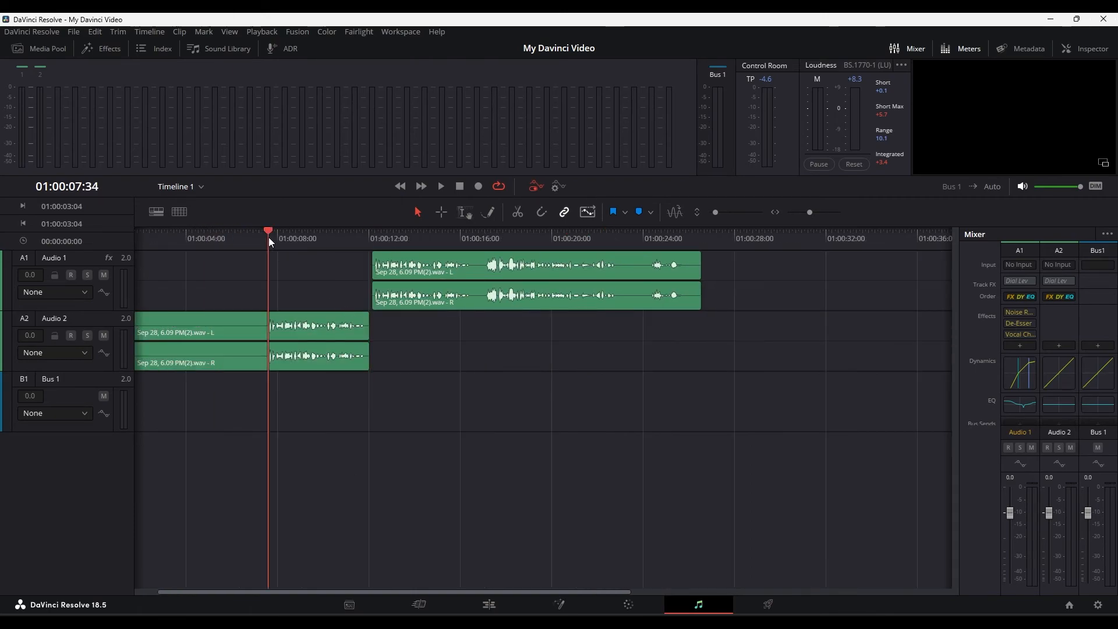
{"action": "key", "text": "space"}
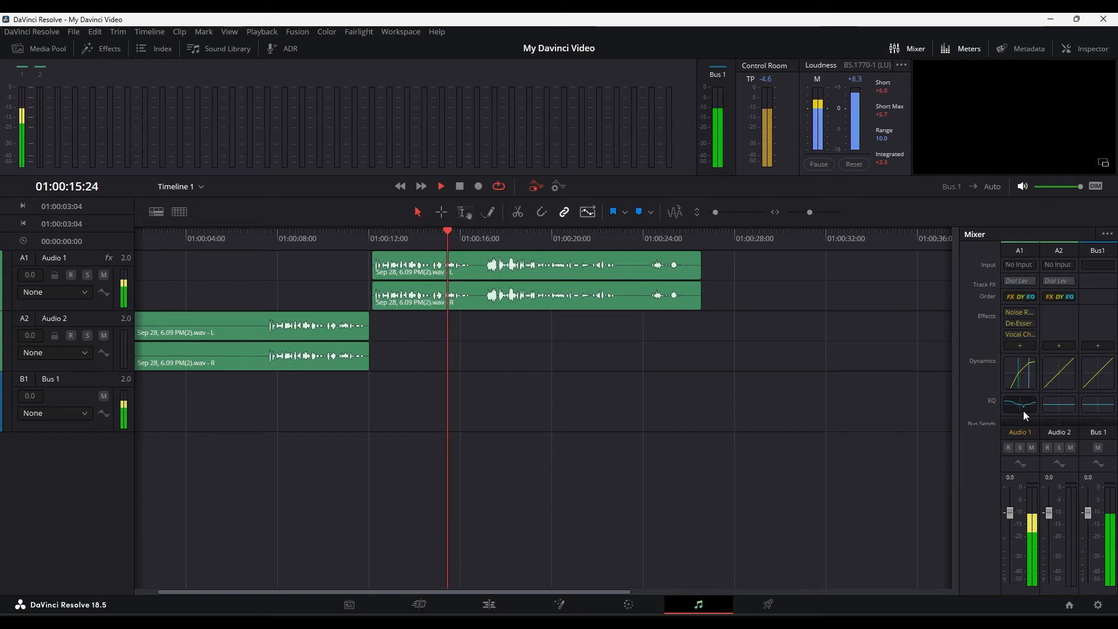
{"action": "key", "text": "space"}
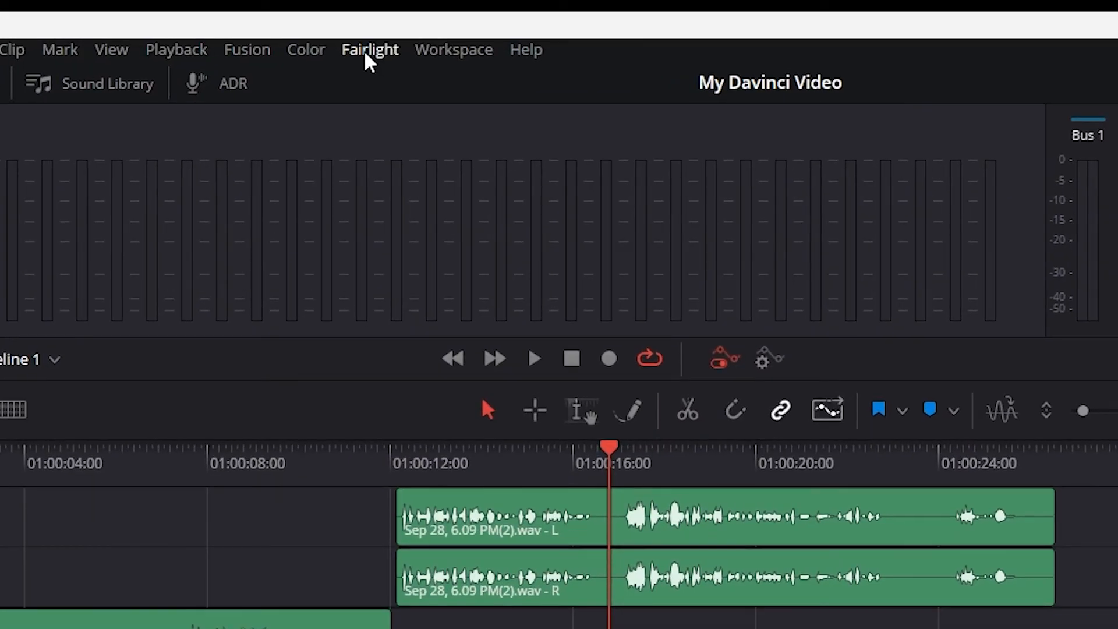
Open the Presets Library, filter by Fairlight Configuration Presets and delete the existing My Audio Preset.
{"action": "left_click", "coordinate": [367, 51]}
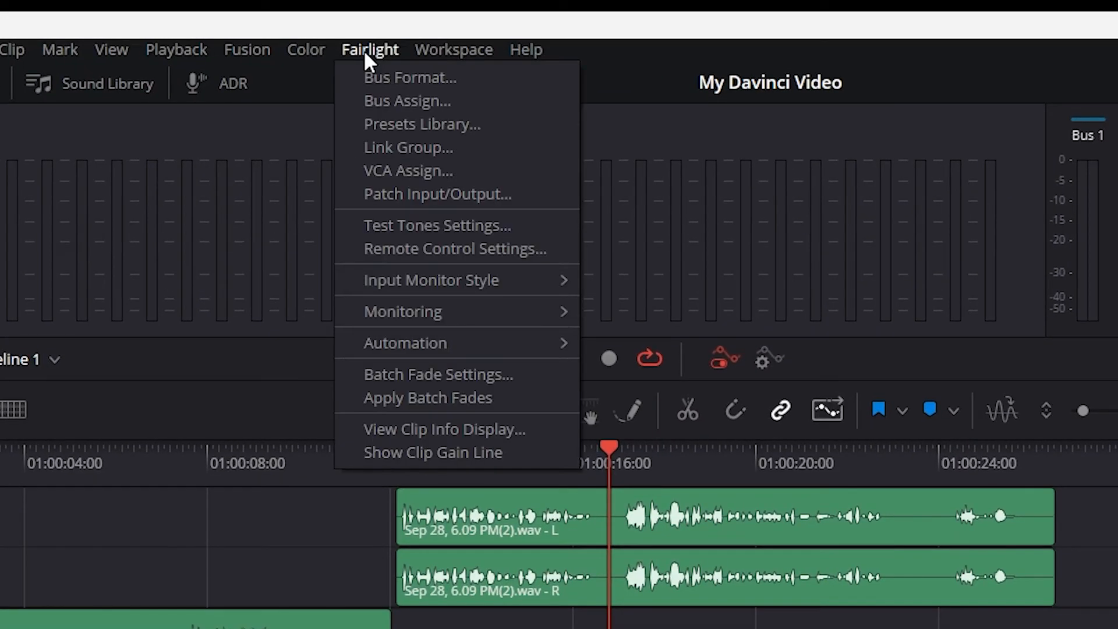
{"action": "left_click", "coordinate": [416, 125]}
{"action": "left_click", "coordinate": [329, 122]}
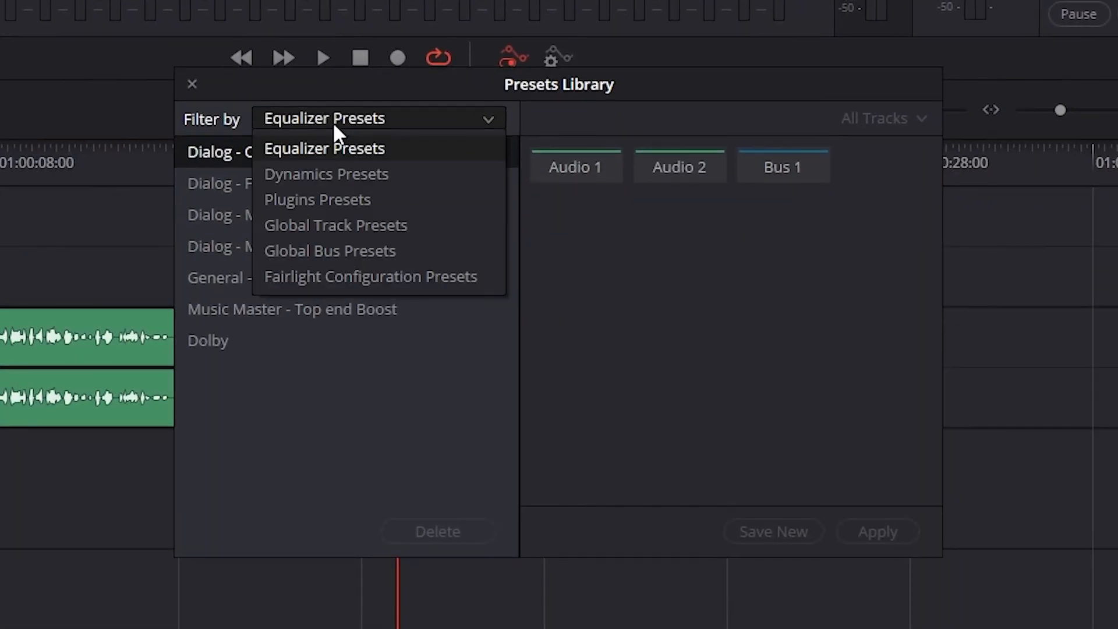
{"action": "left_click", "coordinate": [326, 274]}
{"action": "left_click", "coordinate": [442, 249]}
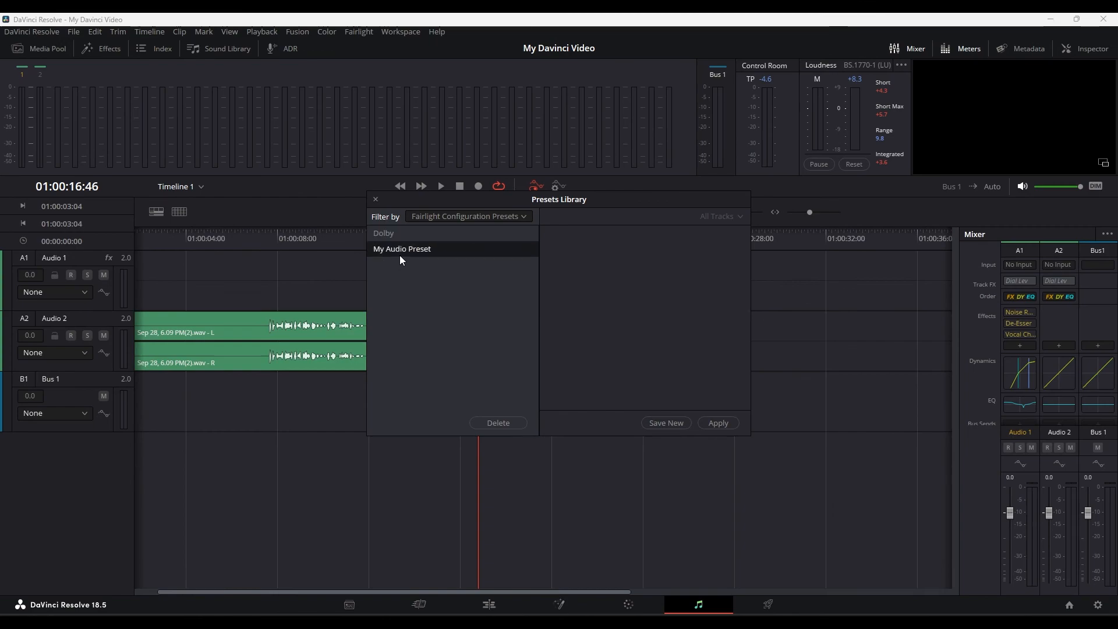
{"action": "left_click", "coordinate": [512, 423]}
{"action": "left_click", "coordinate": [657, 368]}
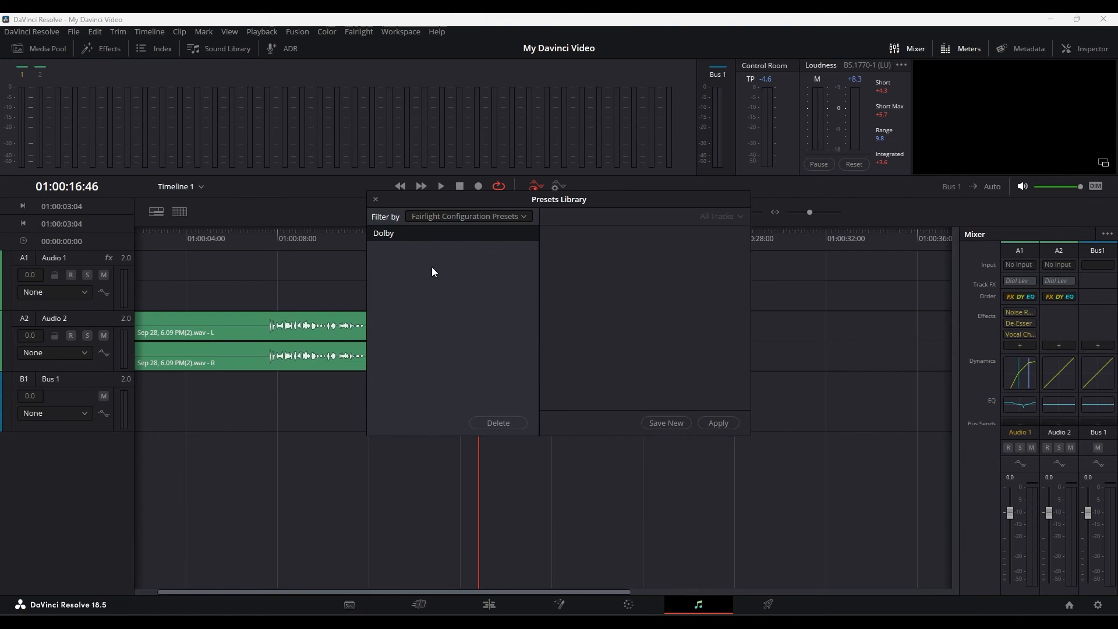
Save the current Fairlight configuration as a new preset named "My Audio Preset" and close the Presets Library.
{"action": "left_click", "coordinate": [662, 425]}
{"action": "left_click", "coordinate": [635, 361]}
{"action": "type", "text": "My Audio Preset"}
{"action": "left_click", "coordinate": [630, 326]}
{"action": "left_click", "coordinate": [375, 200]}
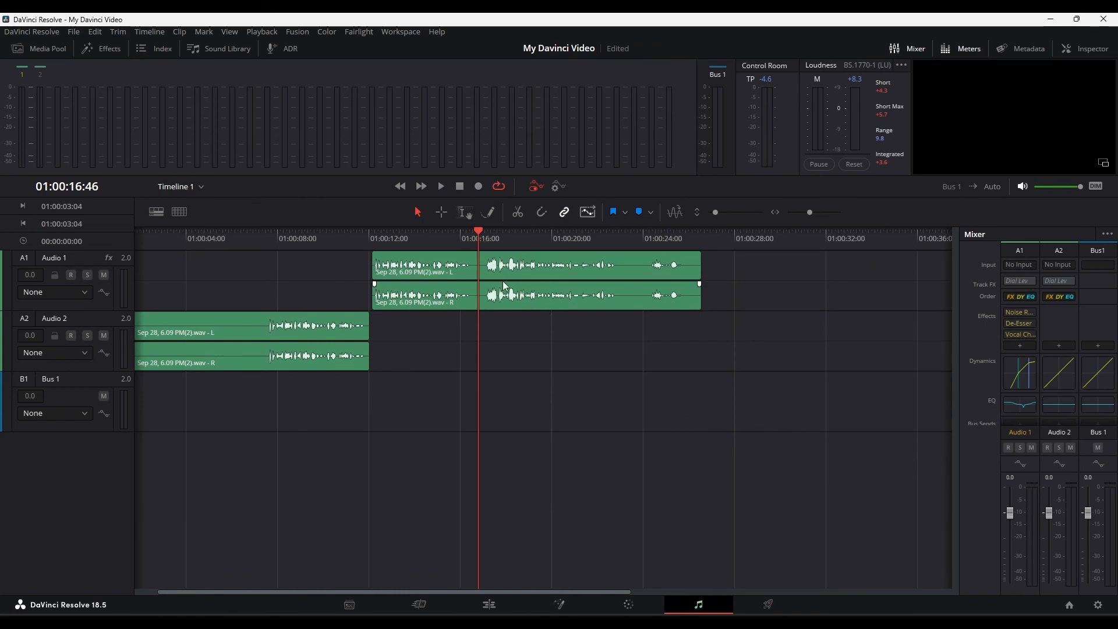
Reopen the Presets Library, look up My Audio Preset among the Fairlight Configuration Presets and close the library.
{"action": "left_click", "coordinate": [370, 33]}
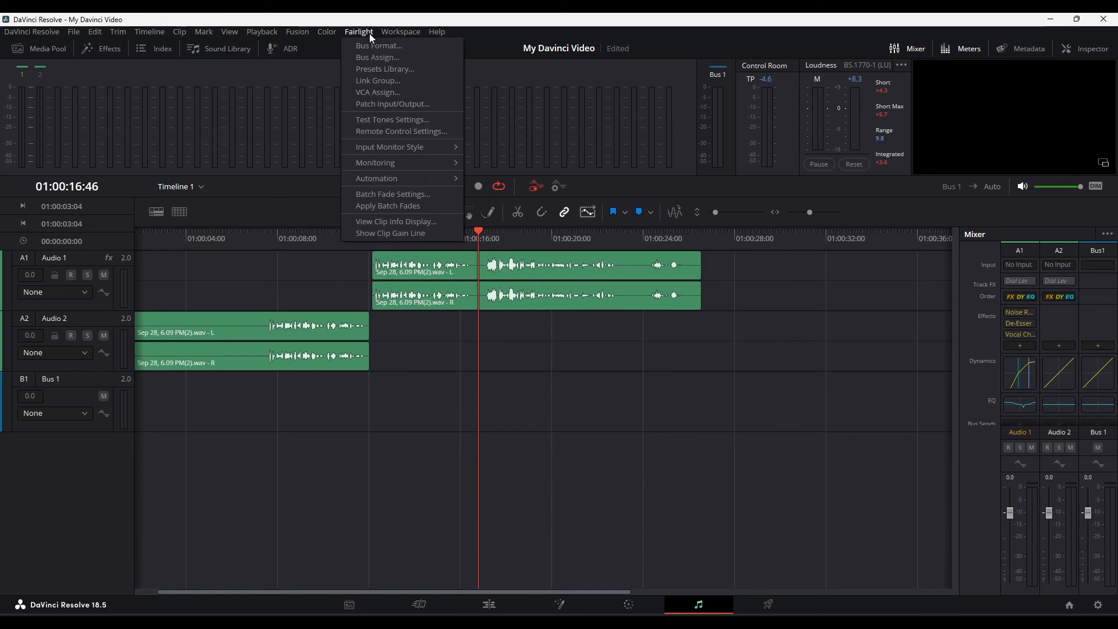
{"action": "left_click", "coordinate": [379, 69]}
{"action": "left_click", "coordinate": [431, 216]}
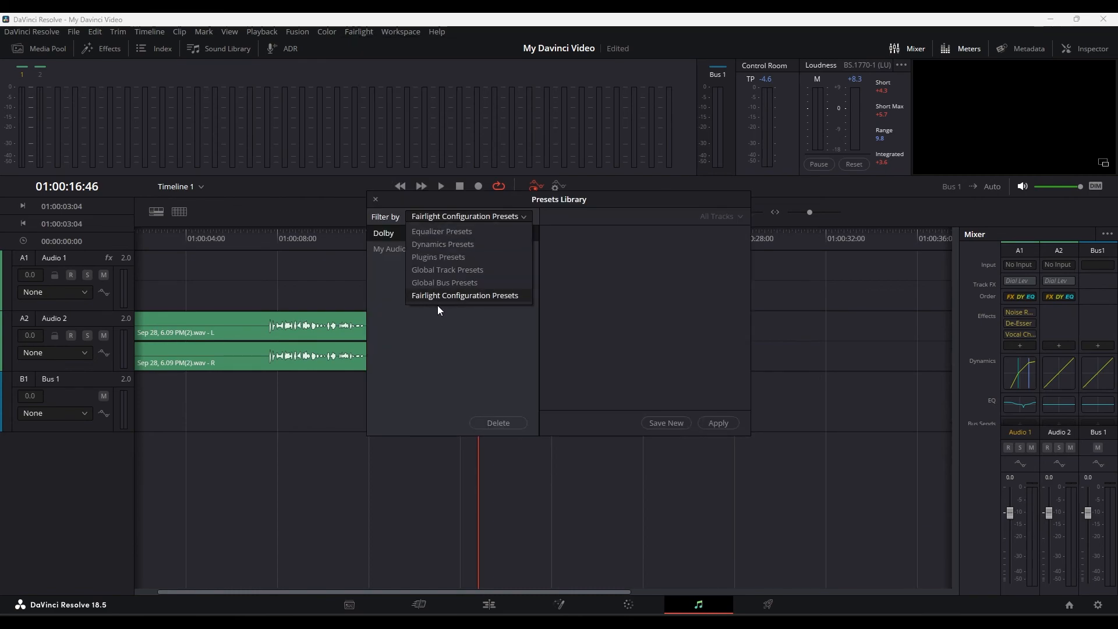
{"action": "left_click", "coordinate": [470, 298]}
{"action": "left_click", "coordinate": [391, 251]}
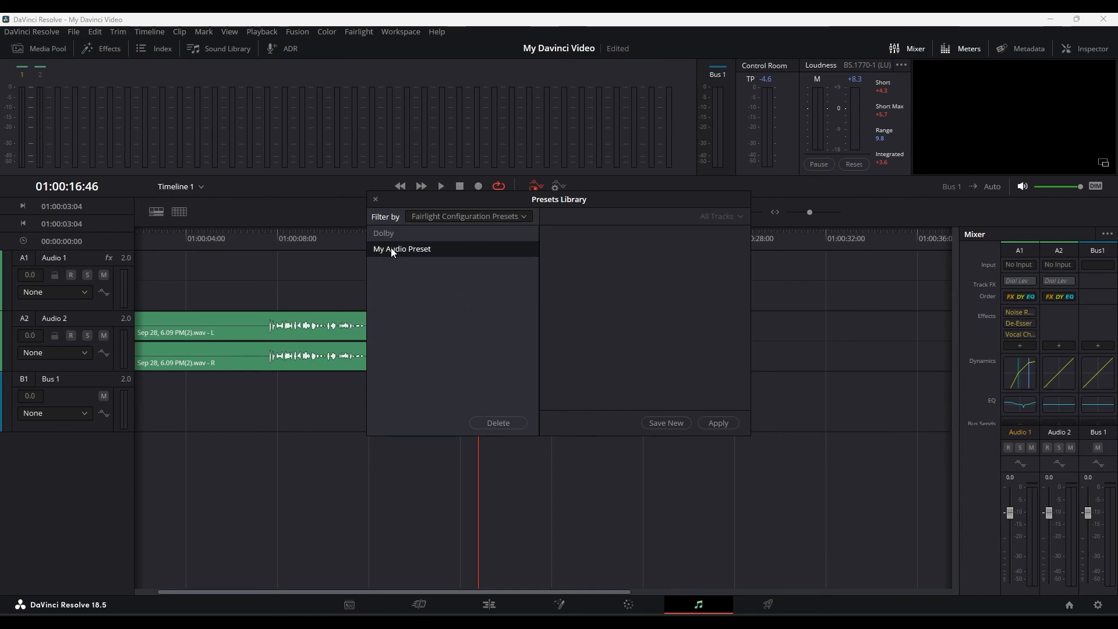
{"action": "left_click", "coordinate": [376, 200]}
Set the make-up gain in Audio 1's Dynamics to 0.0 and close the Dynamics window.
{"action": "double_click", "coordinate": [1030, 371]}
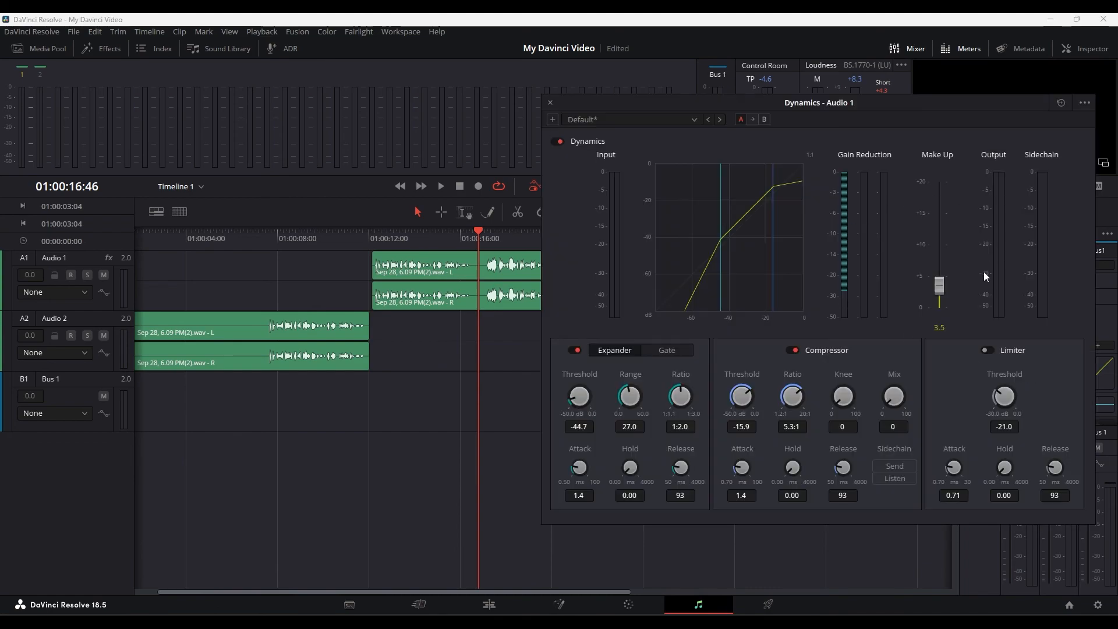
{"action": "left_click_drag", "start_coordinate": [941, 292], "coordinate": [945, 87]}
{"action": "left_click_drag", "start_coordinate": [939, 181], "coordinate": [943, 331]}
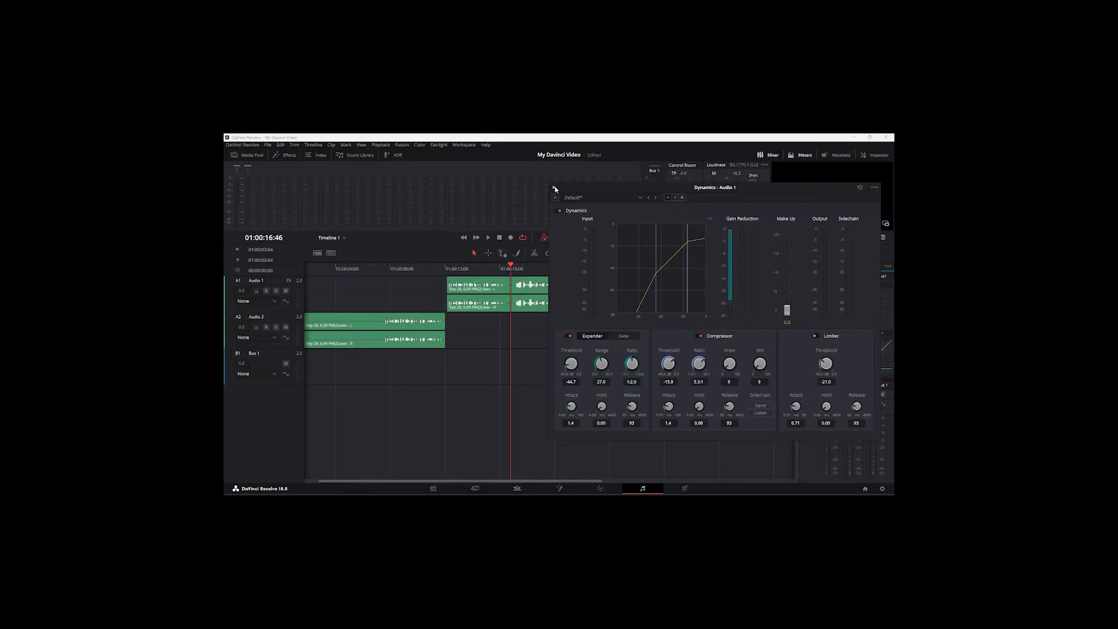
{"action": "left_click", "coordinate": [551, 103]}
Raise Audio 1's equalizer bands 2, 4 and 5 to +20.0 gain at 3k6, 4k1 and 18k9, and close the equalizer.
{"action": "double_click", "coordinate": [838, 368]}
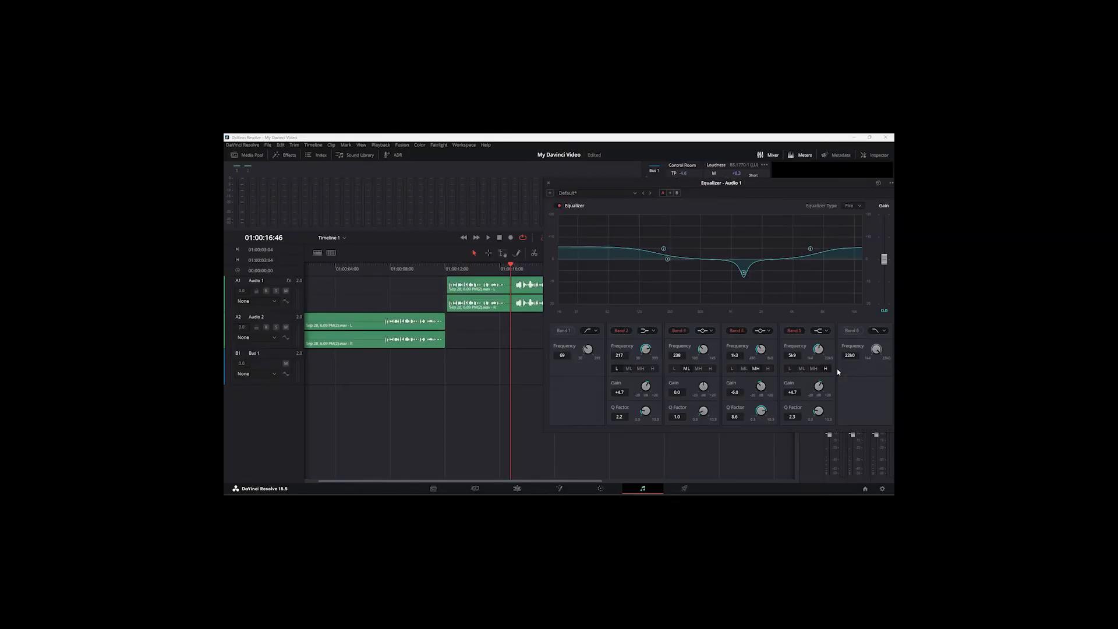
{"action": "left_click_drag", "start_coordinate": [743, 275], "coordinate": [794, 214]}
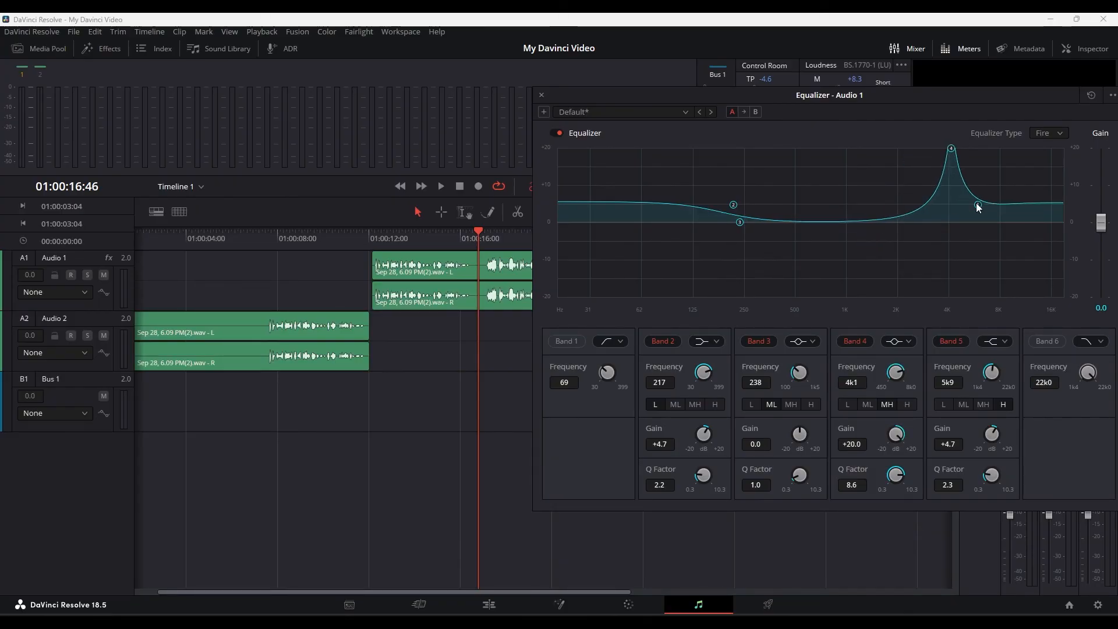
{"action": "left_click_drag", "start_coordinate": [978, 206], "coordinate": [1063, 148]}
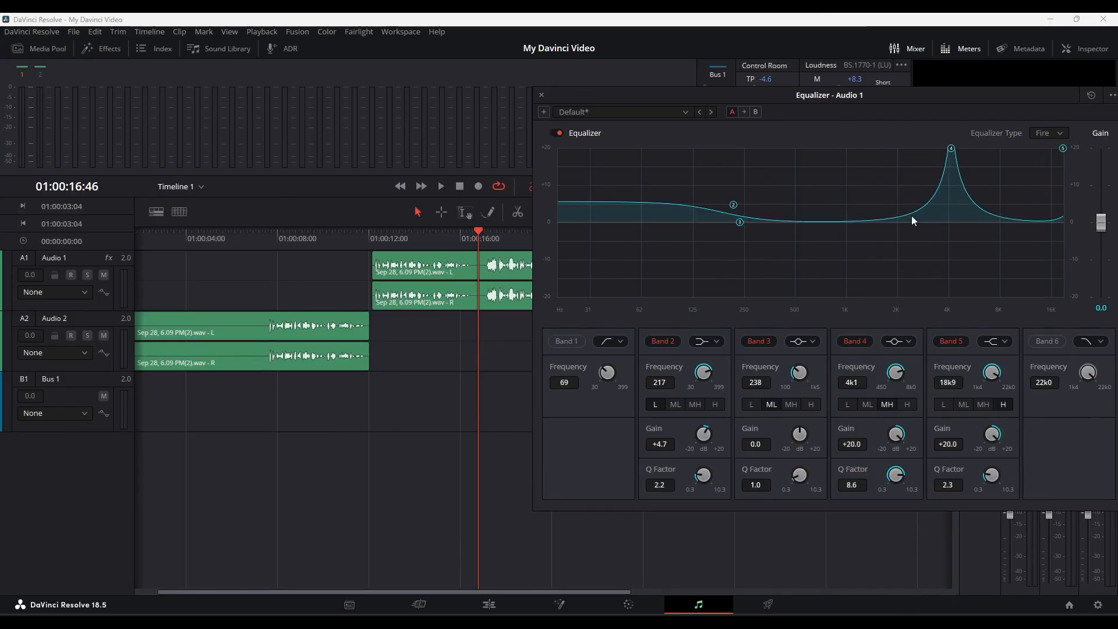
{"action": "left_click_drag", "start_coordinate": [735, 206], "coordinate": [921, 116]}
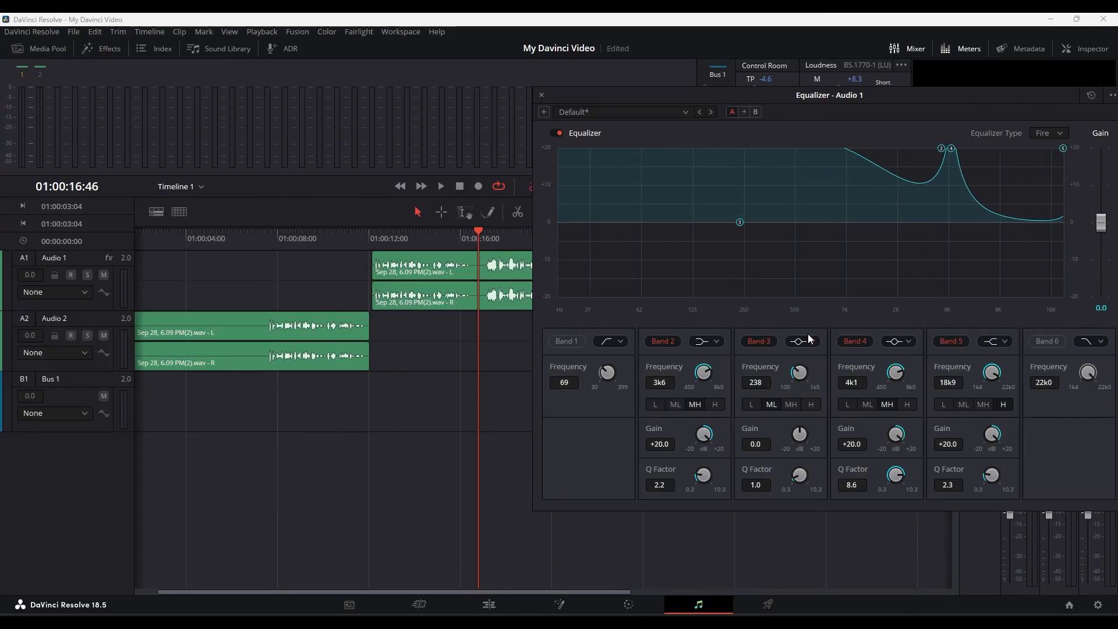
{"action": "left_click", "coordinate": [541, 95]}
Apply My Audio Preset from the Presets Library to restore the saved Fairlight configuration.
{"action": "left_click", "coordinate": [358, 32]}
{"action": "left_click", "coordinate": [371, 68]}
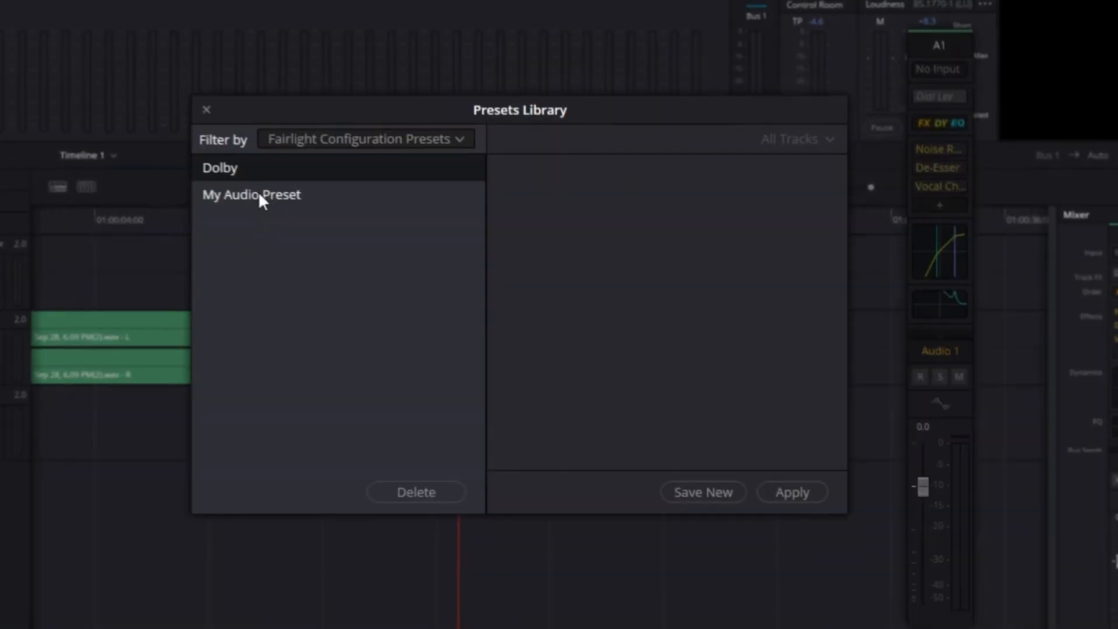
{"action": "left_click", "coordinate": [408, 249]}
{"action": "left_click", "coordinate": [717, 423]}
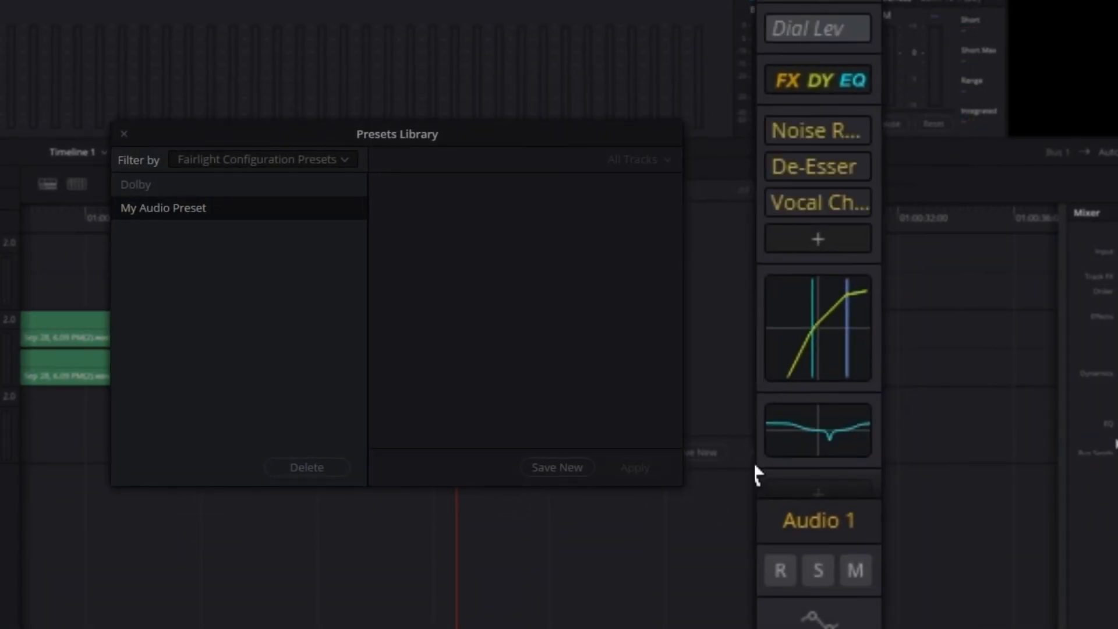